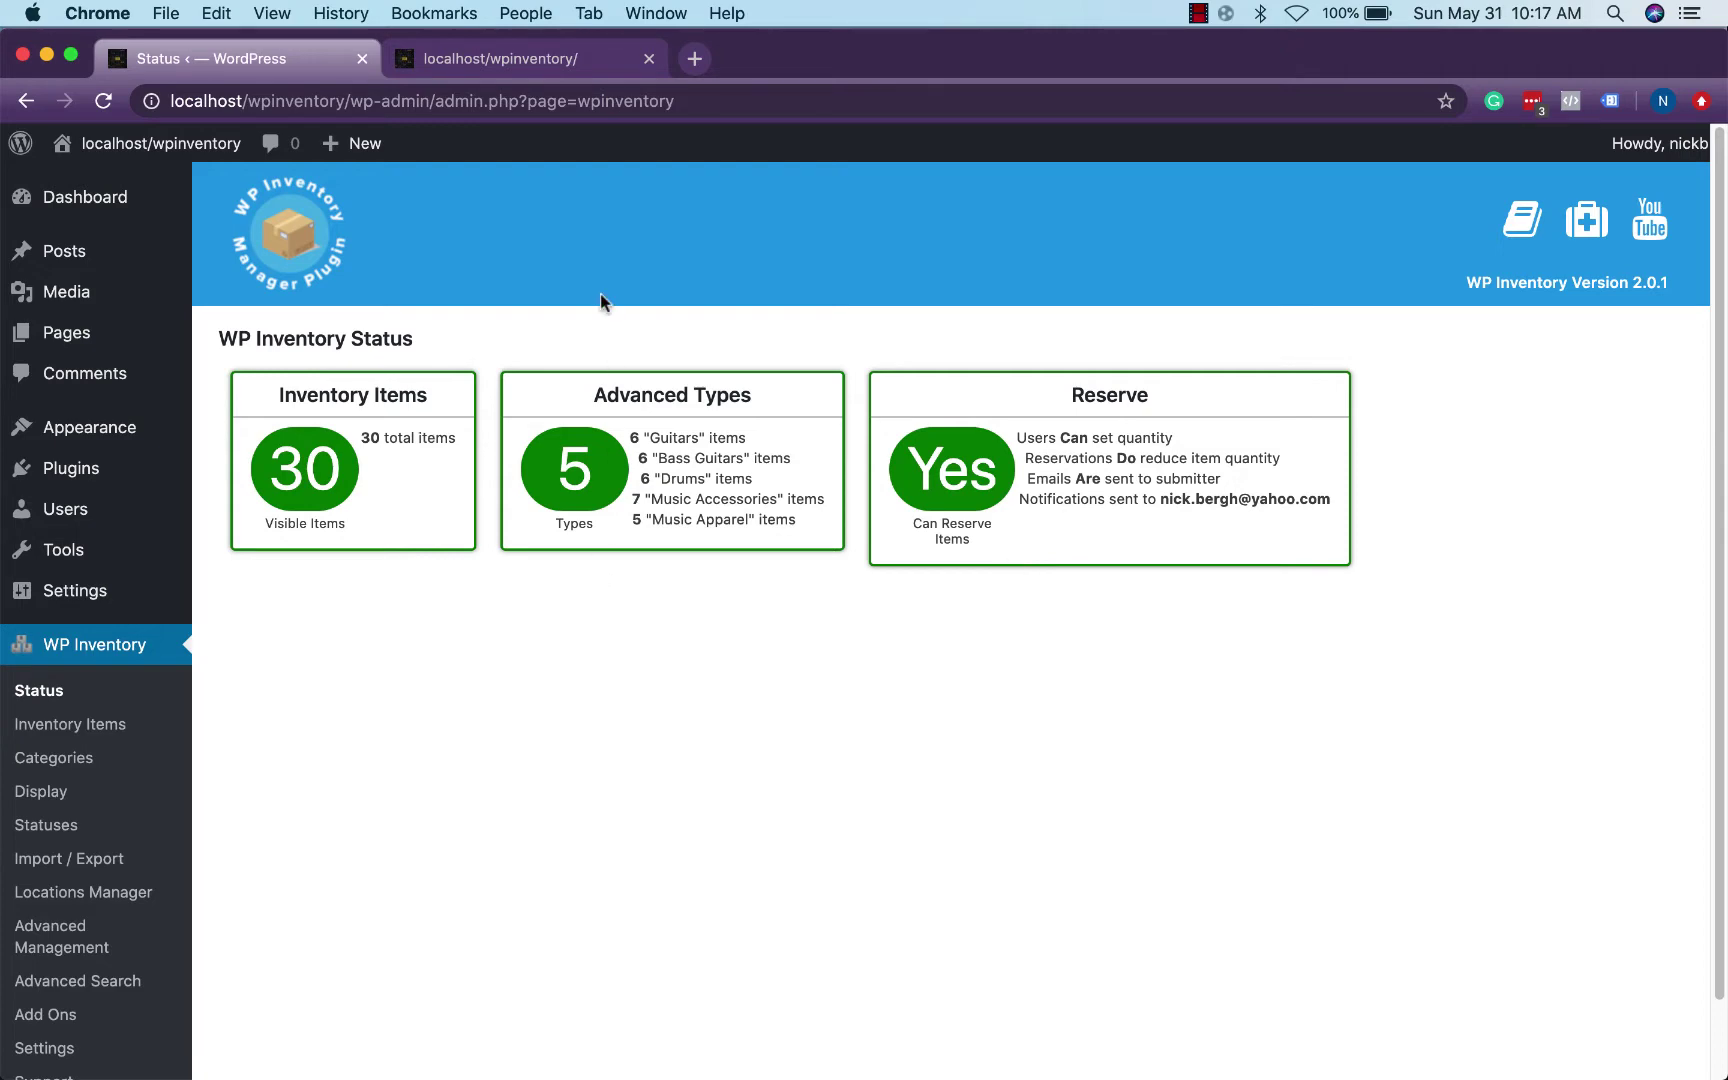
Step: Filter the live Music Emporium inventory to Guitars using the search widget
left_click(565, 66)
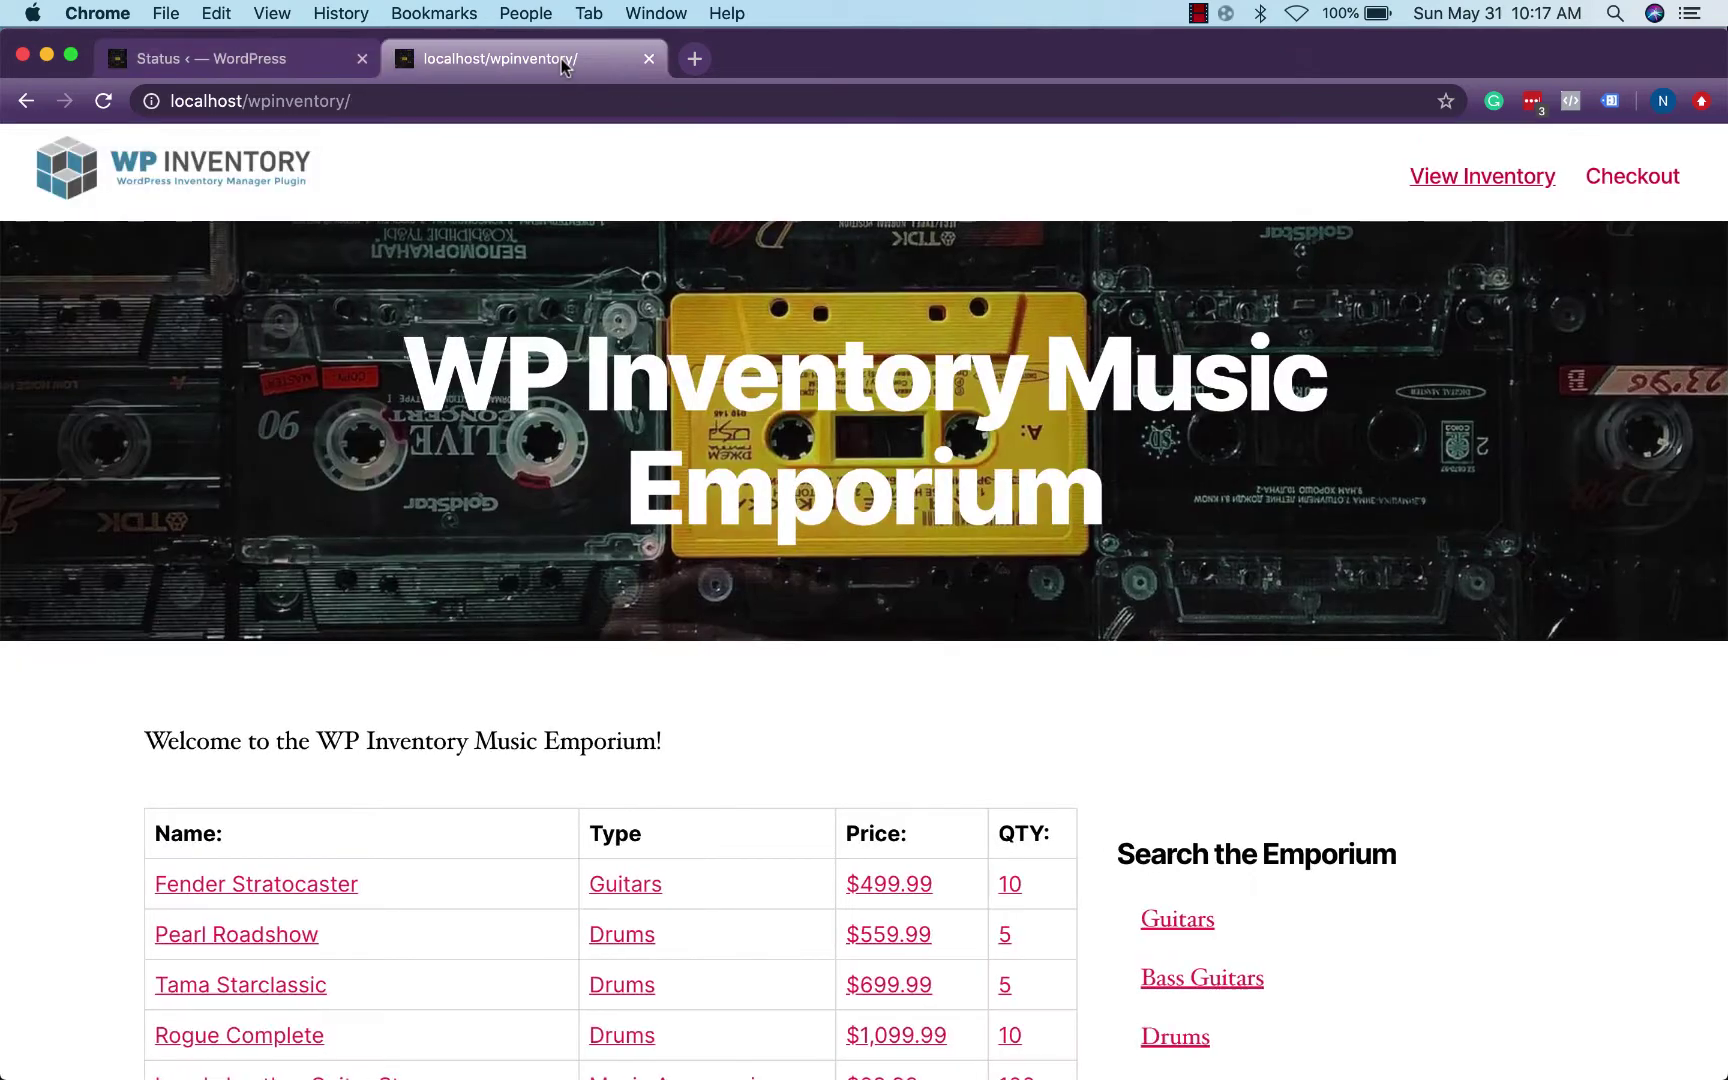
scroll(811, 612, "down", 5)
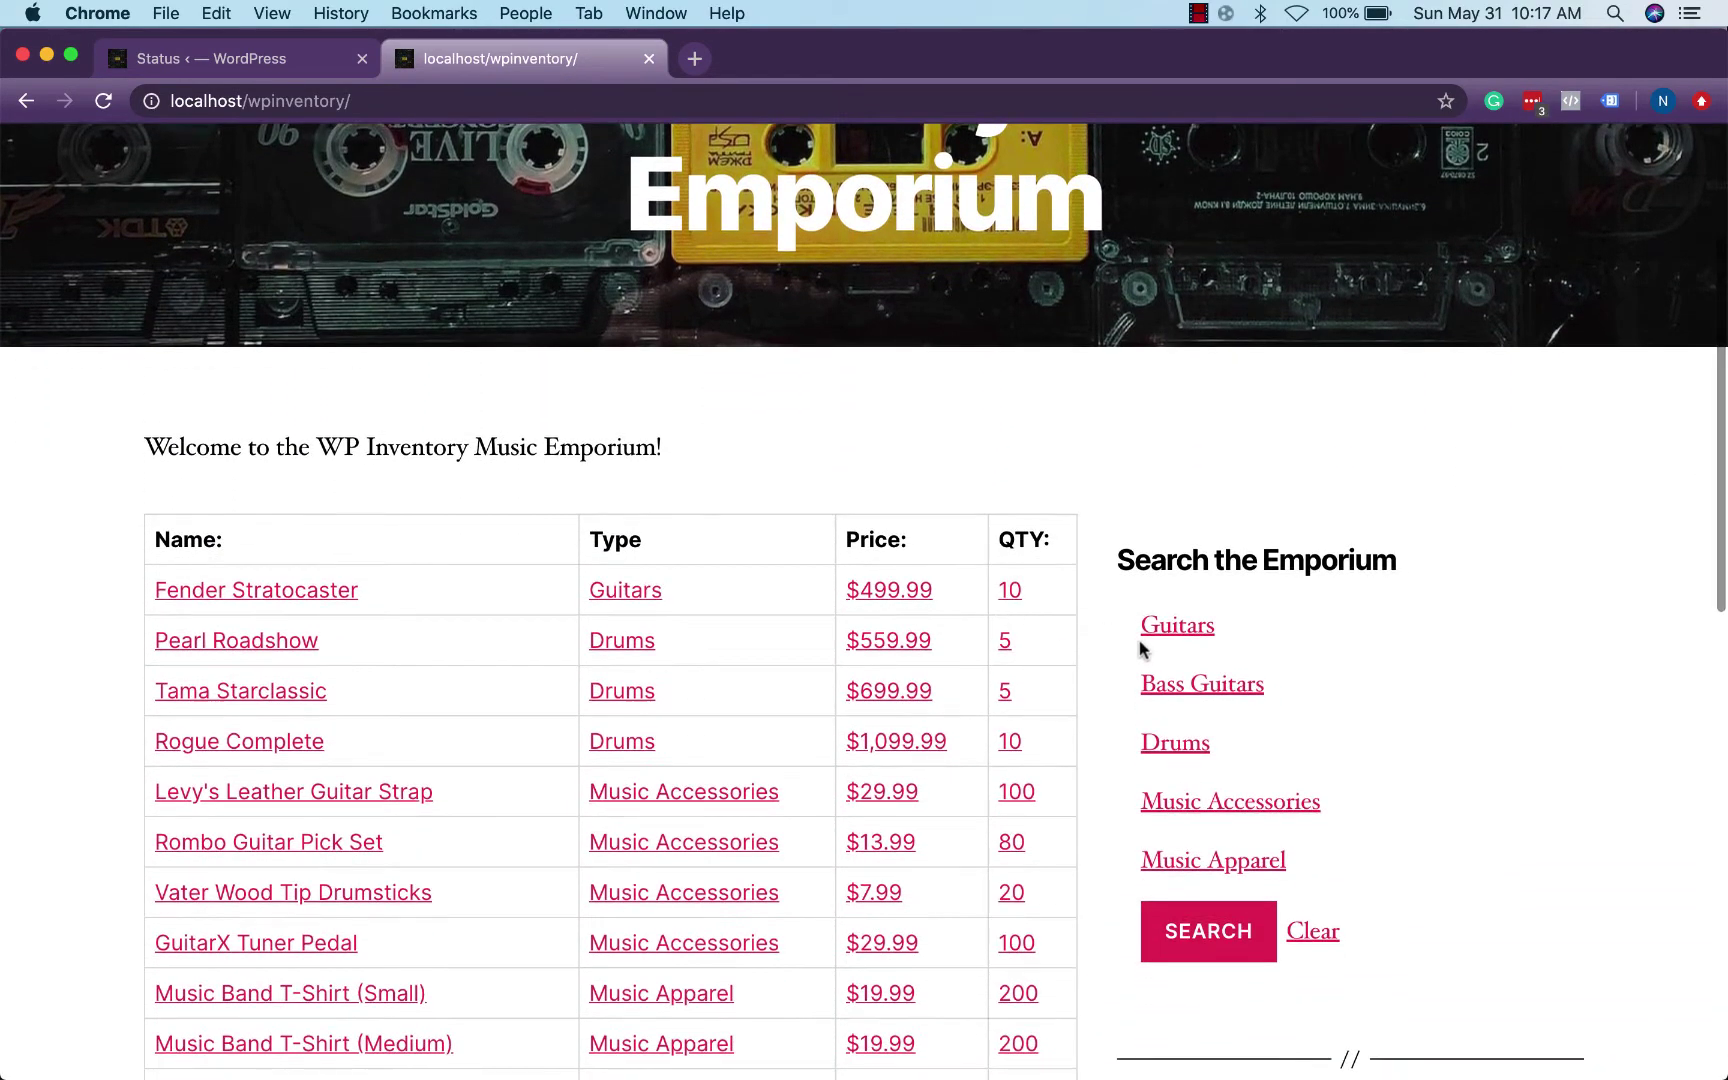
left_click(1177, 630)
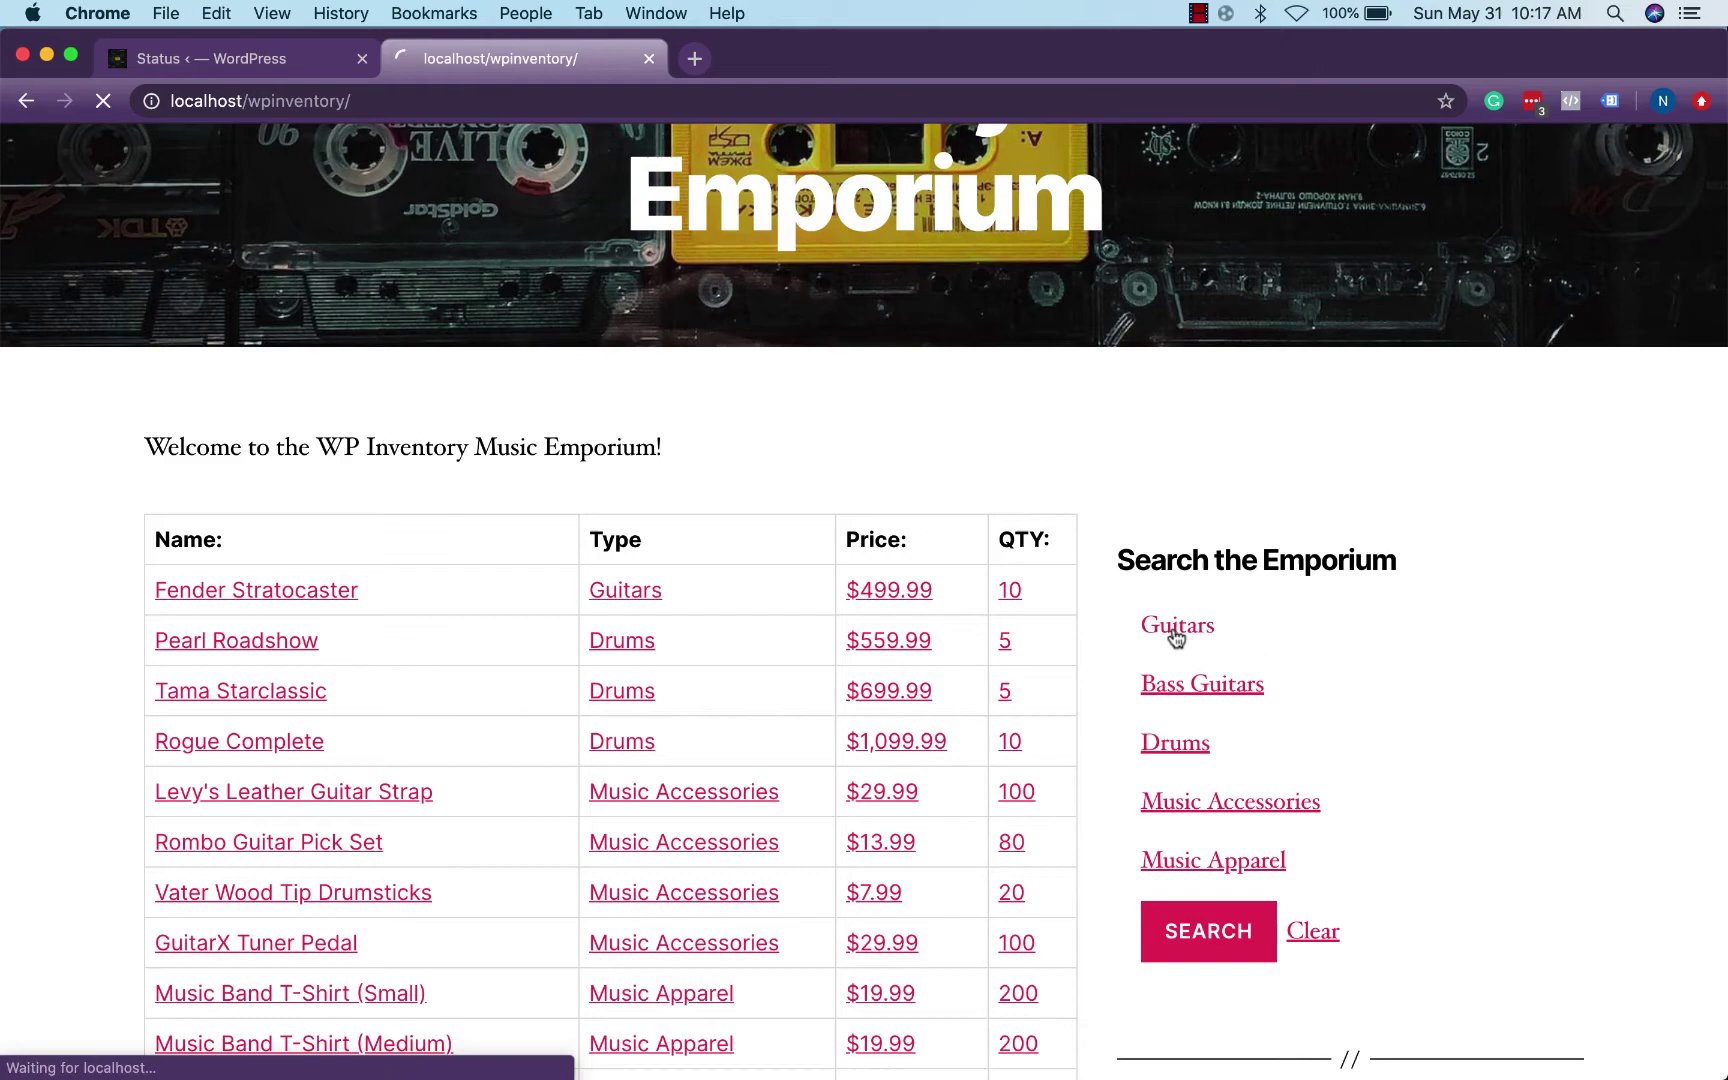
scroll(1340, 570, "down", 6)
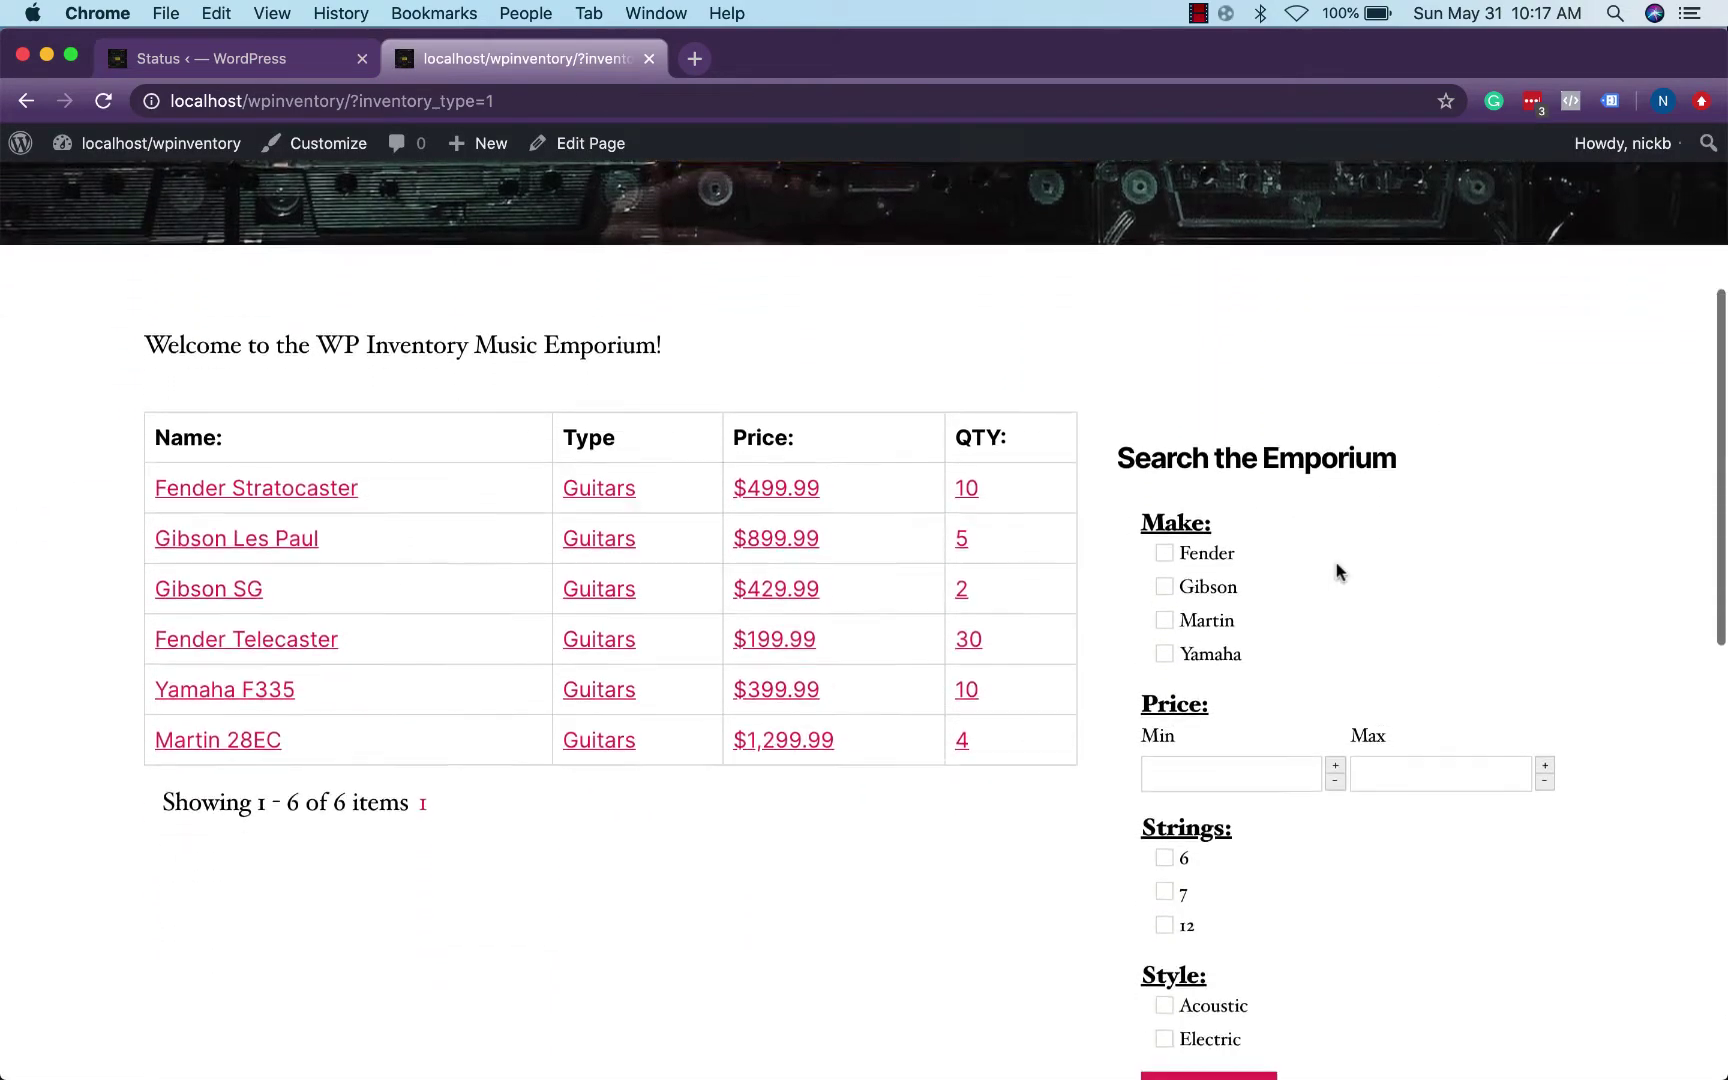
scroll(1265, 670, "down", 2)
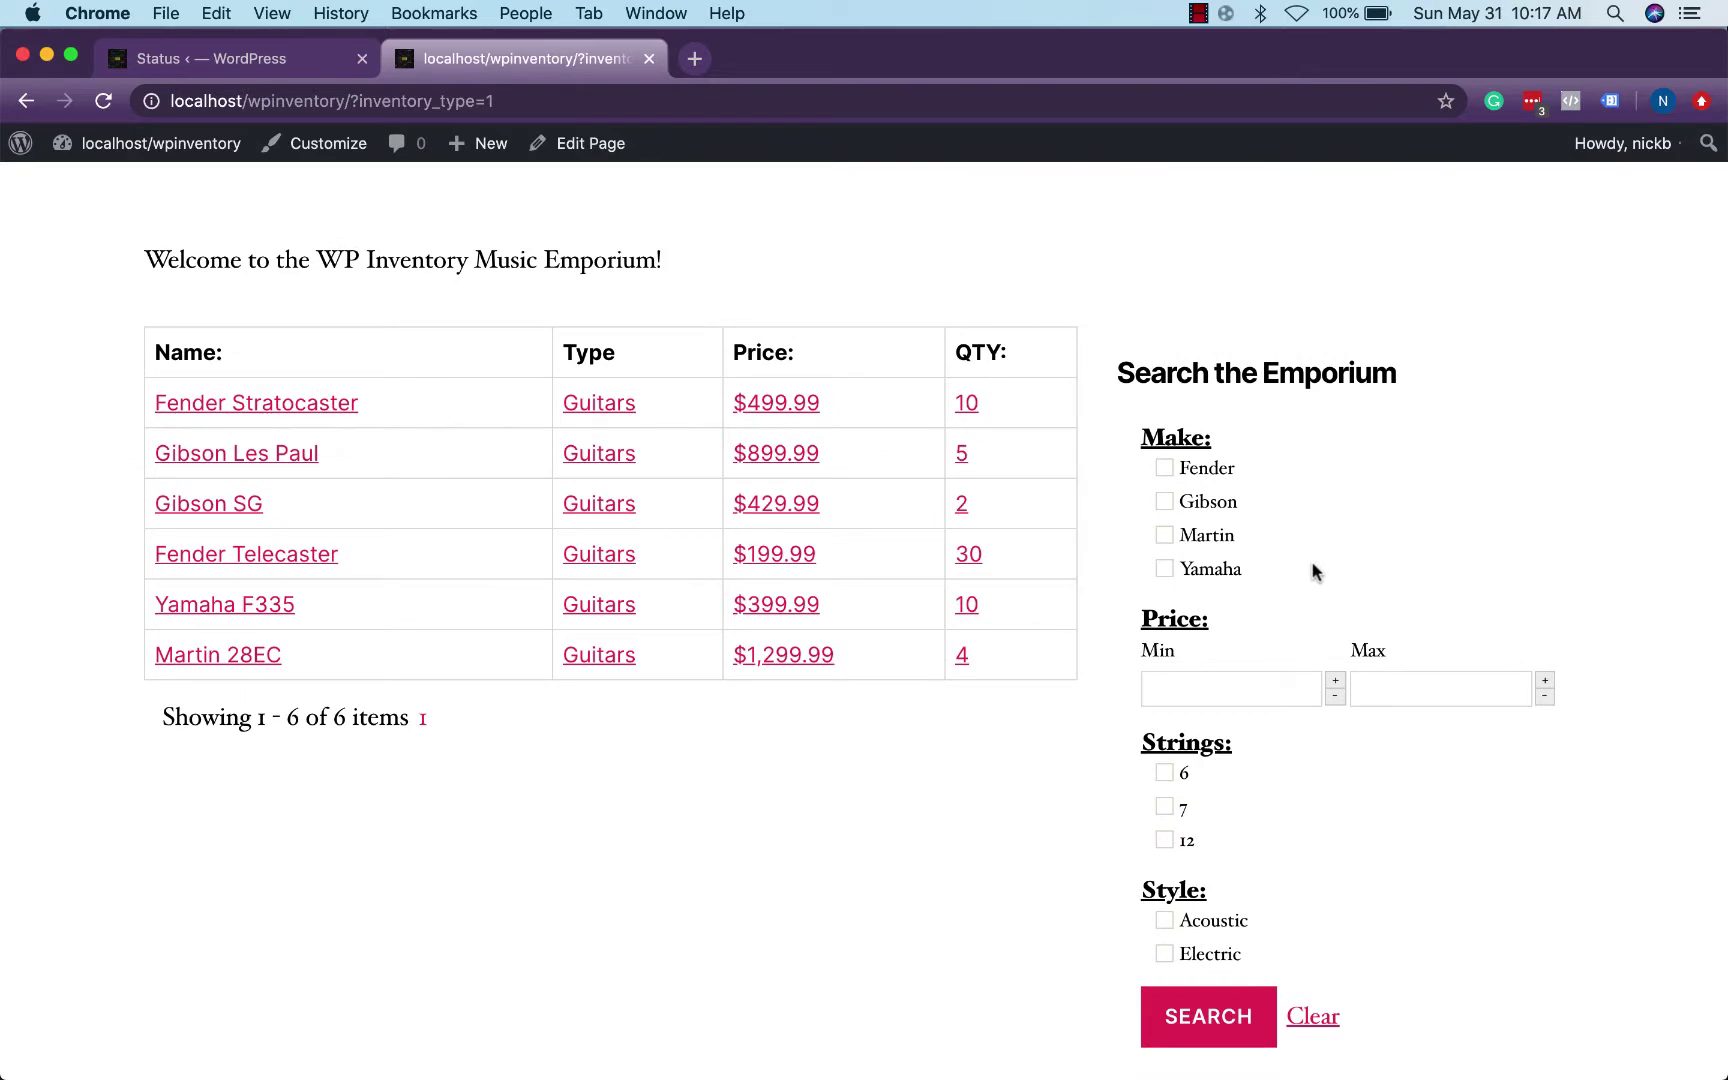
Step: Clear the Guitars filter so all 30 items are listed again
left_click(1305, 1016)
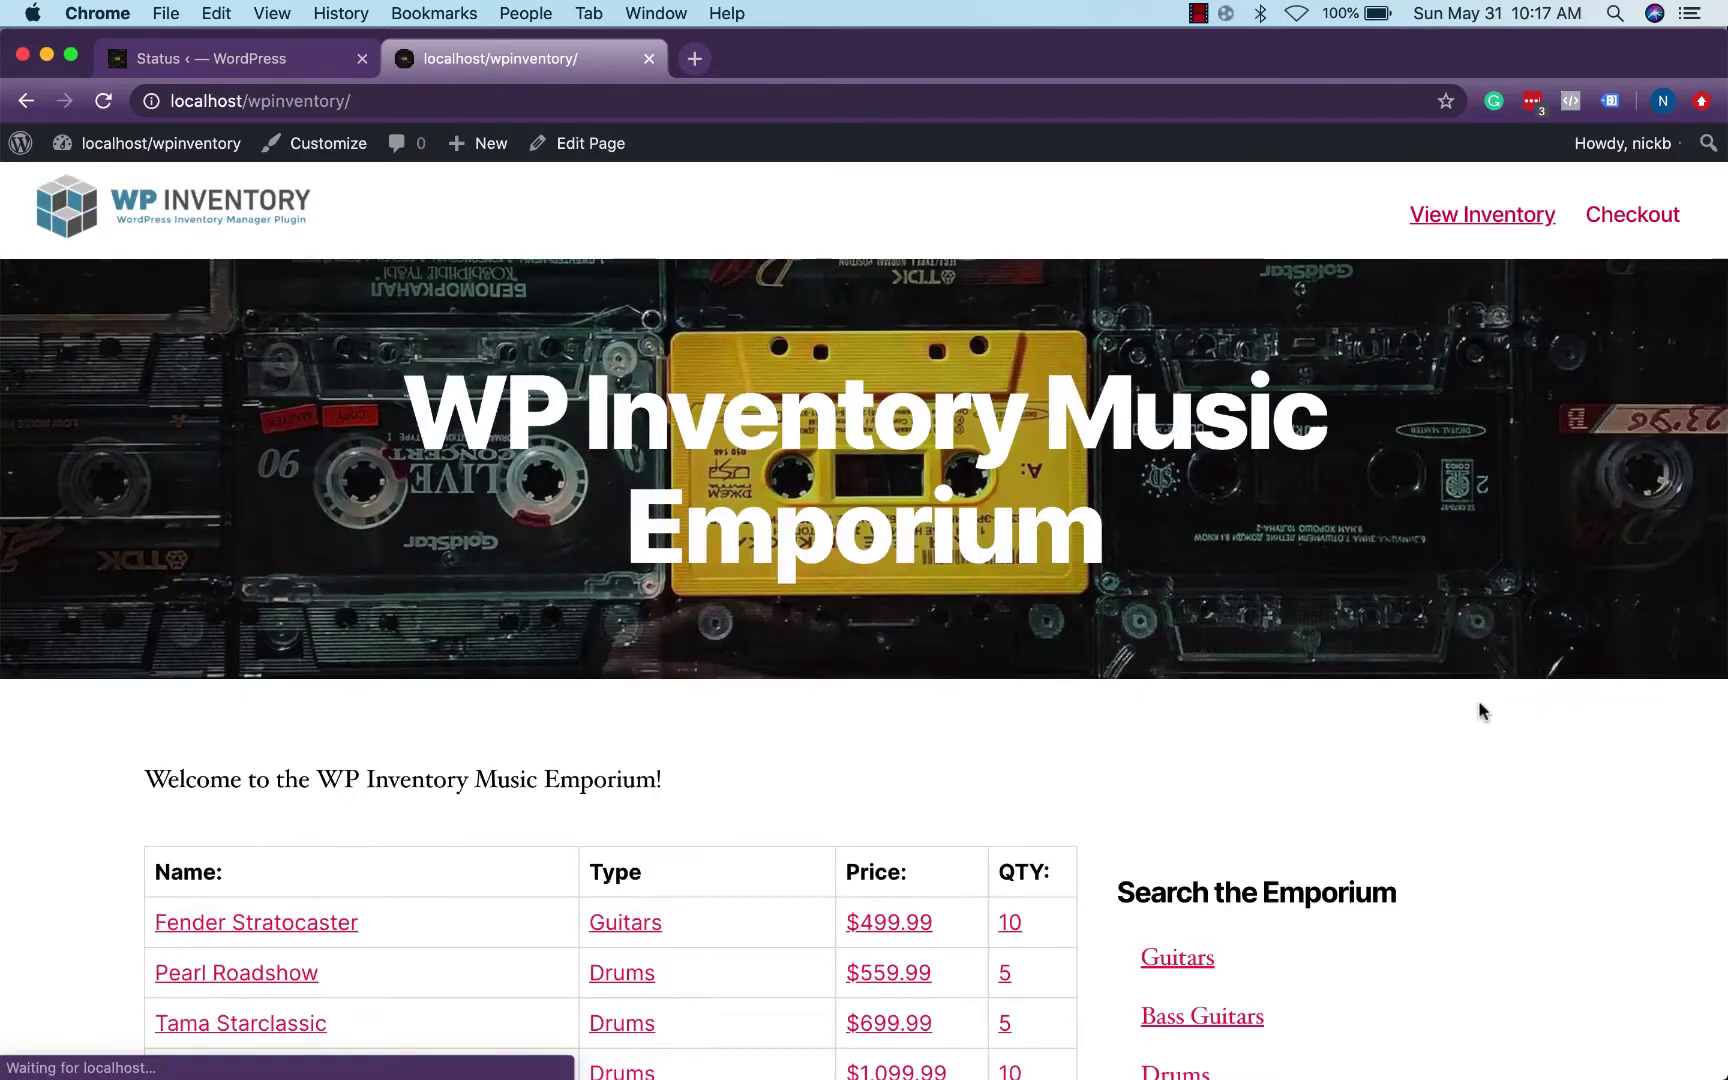
scroll(1477, 706, "down", 10)
scroll(1478, 708, "down", 5)
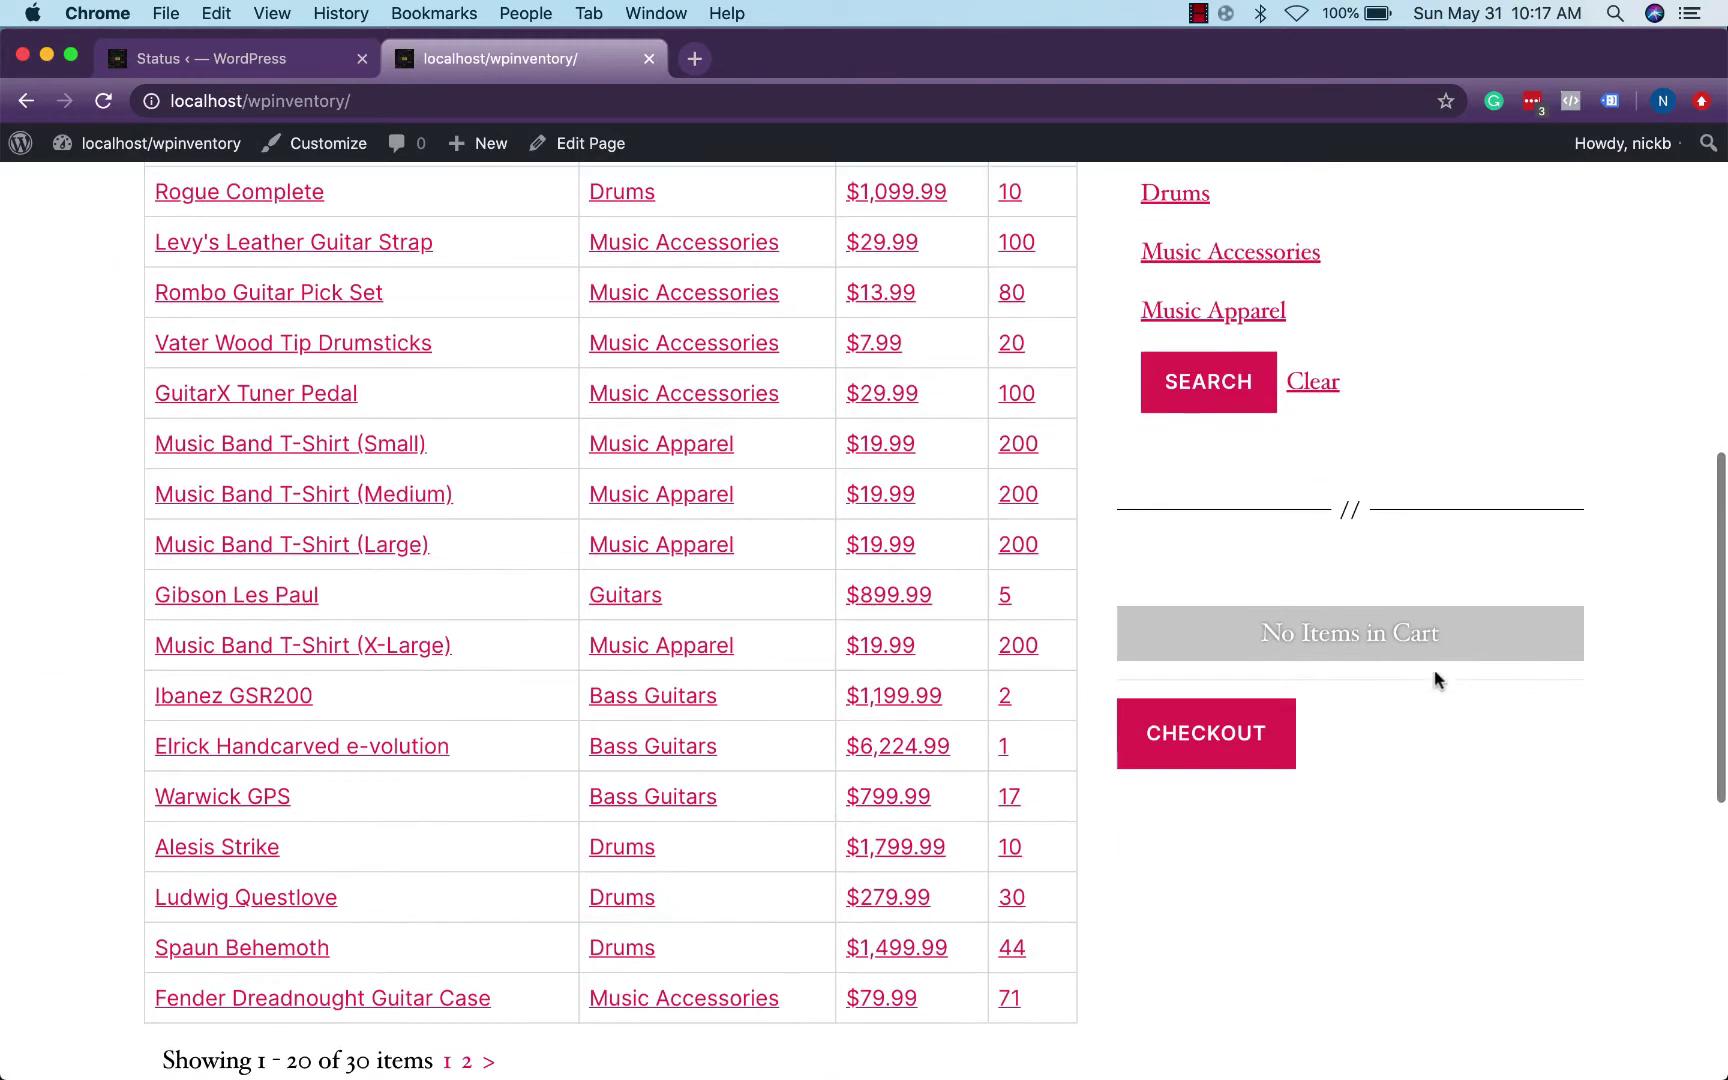
scroll(1415, 677, "up", 4)
scroll(1415, 677, "up", 7)
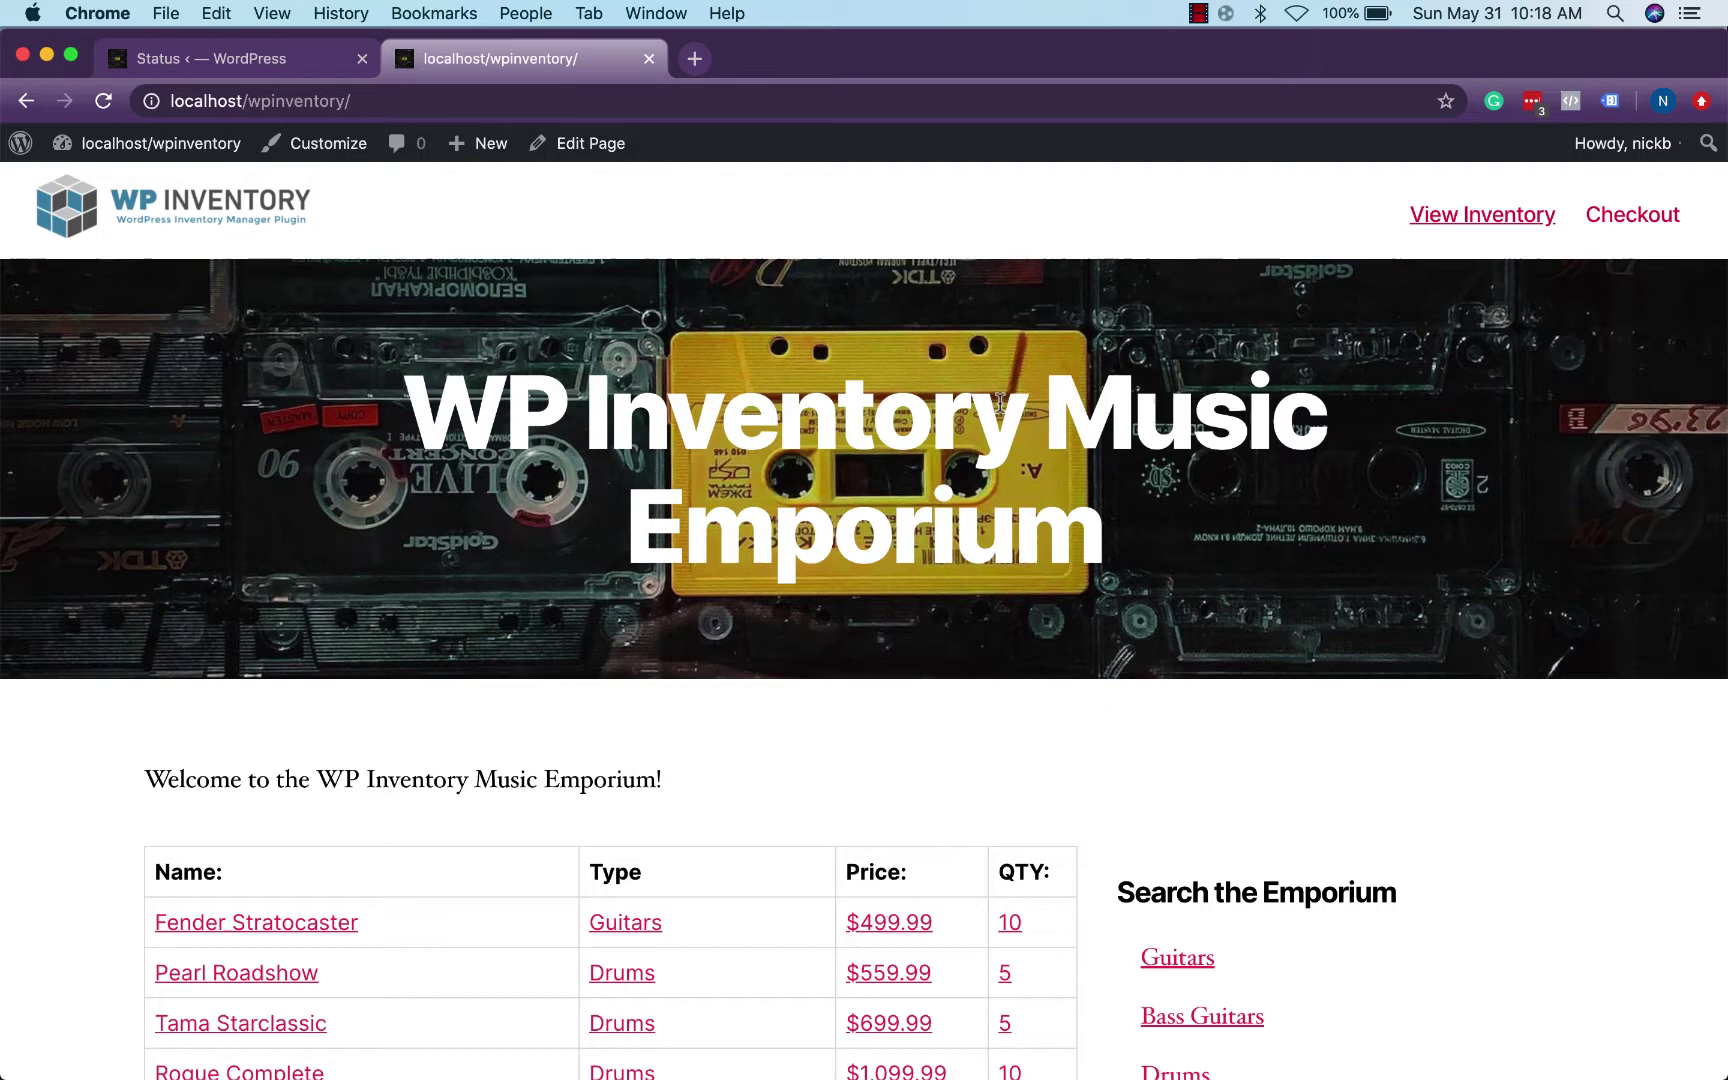
Step: Open the Music Emporium page in the block editor and compare it with the live page
left_click(606, 143)
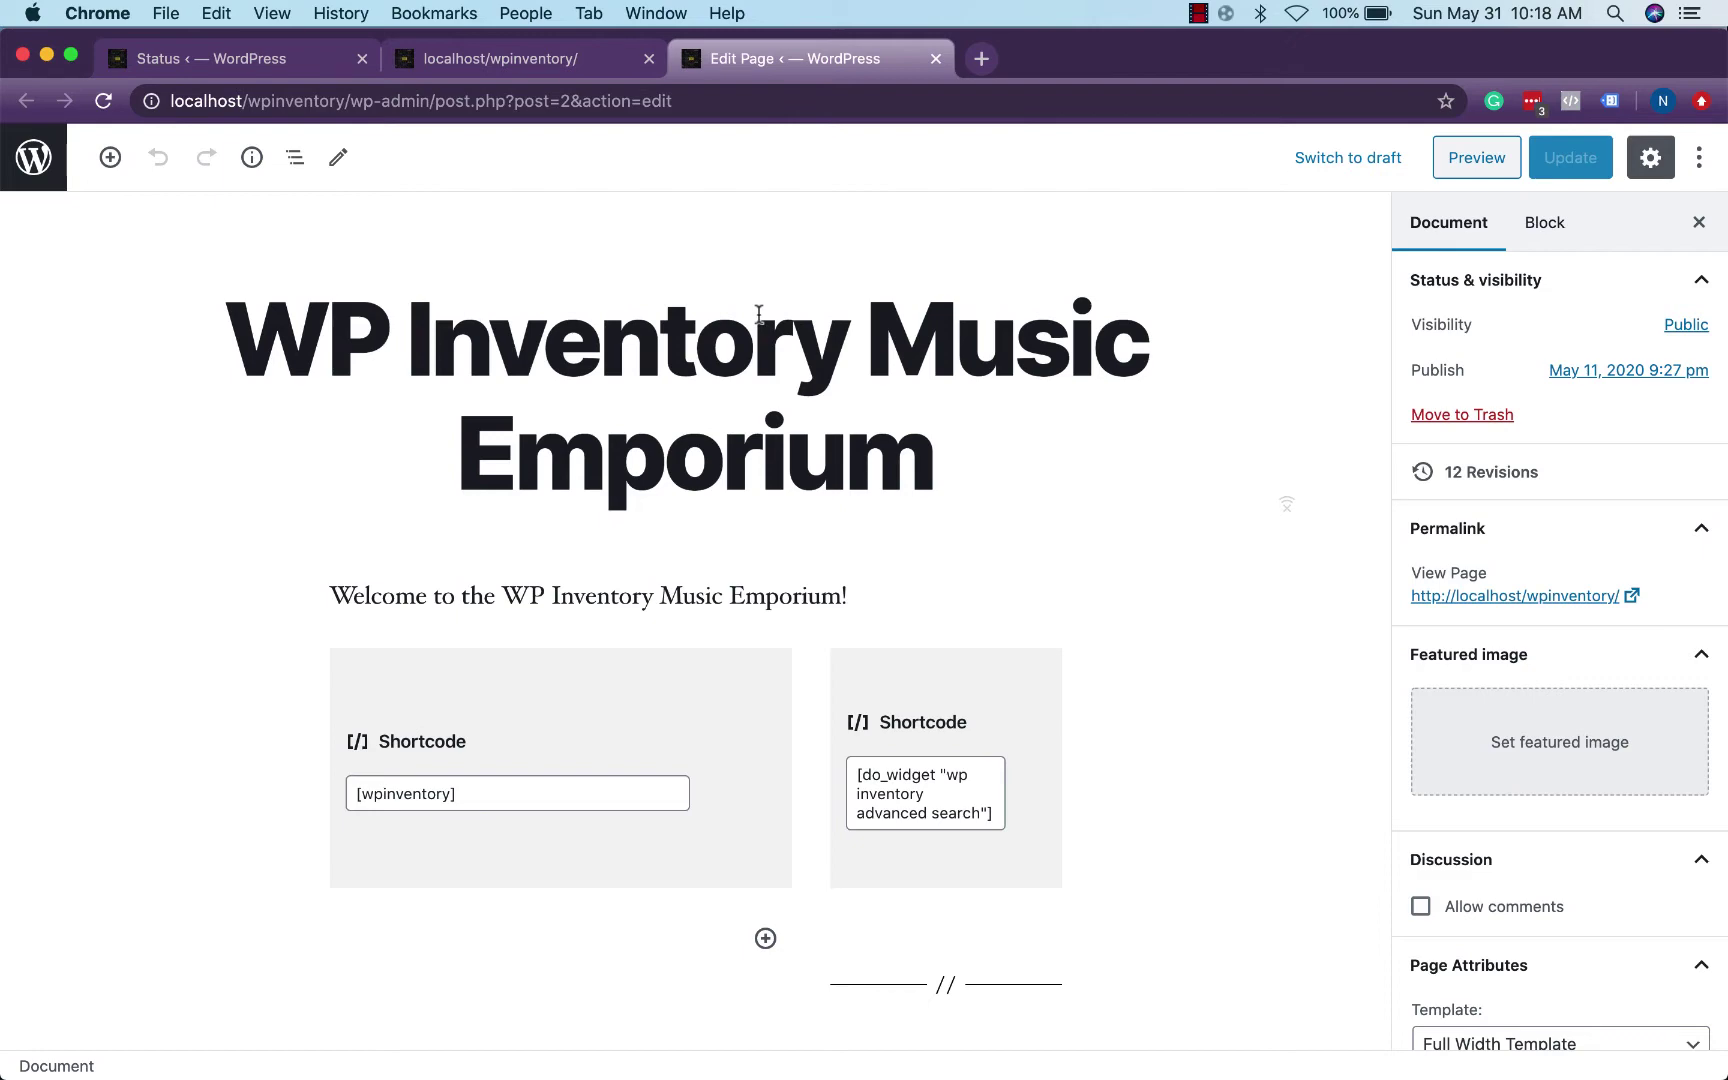
left_click(586, 60)
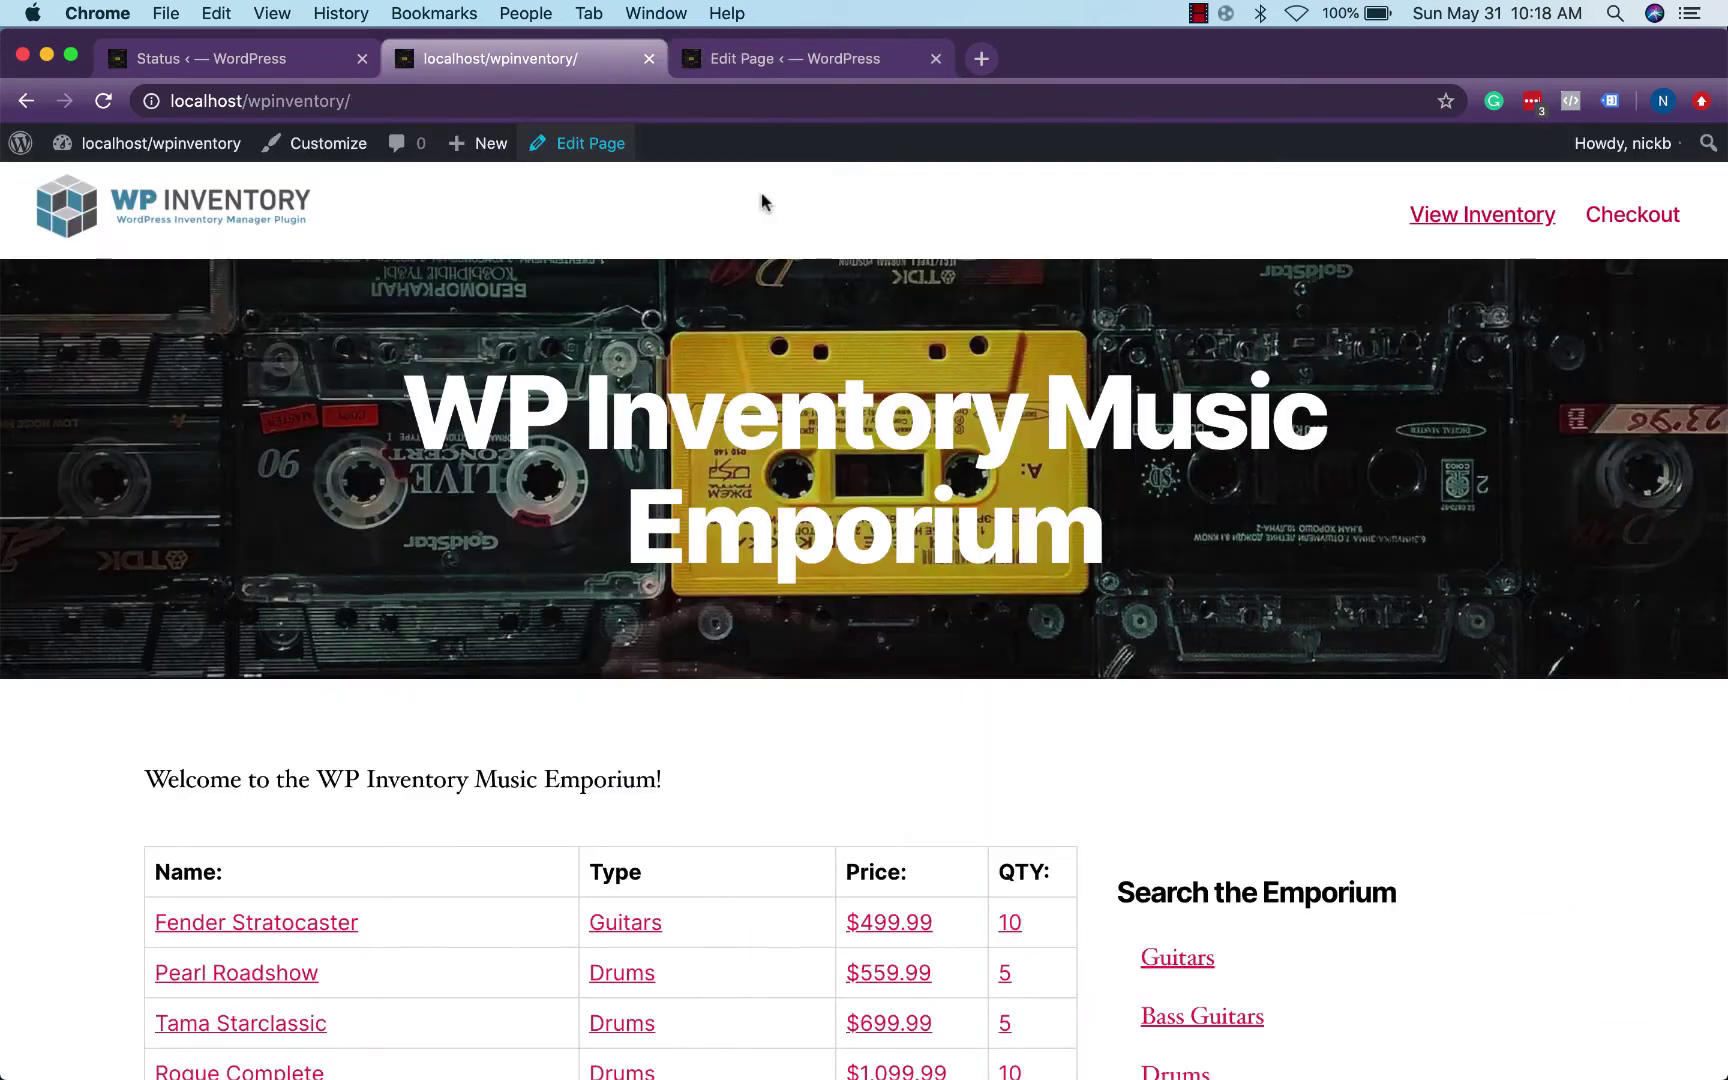
left_click(790, 62)
scroll(1000, 462, "down", 1)
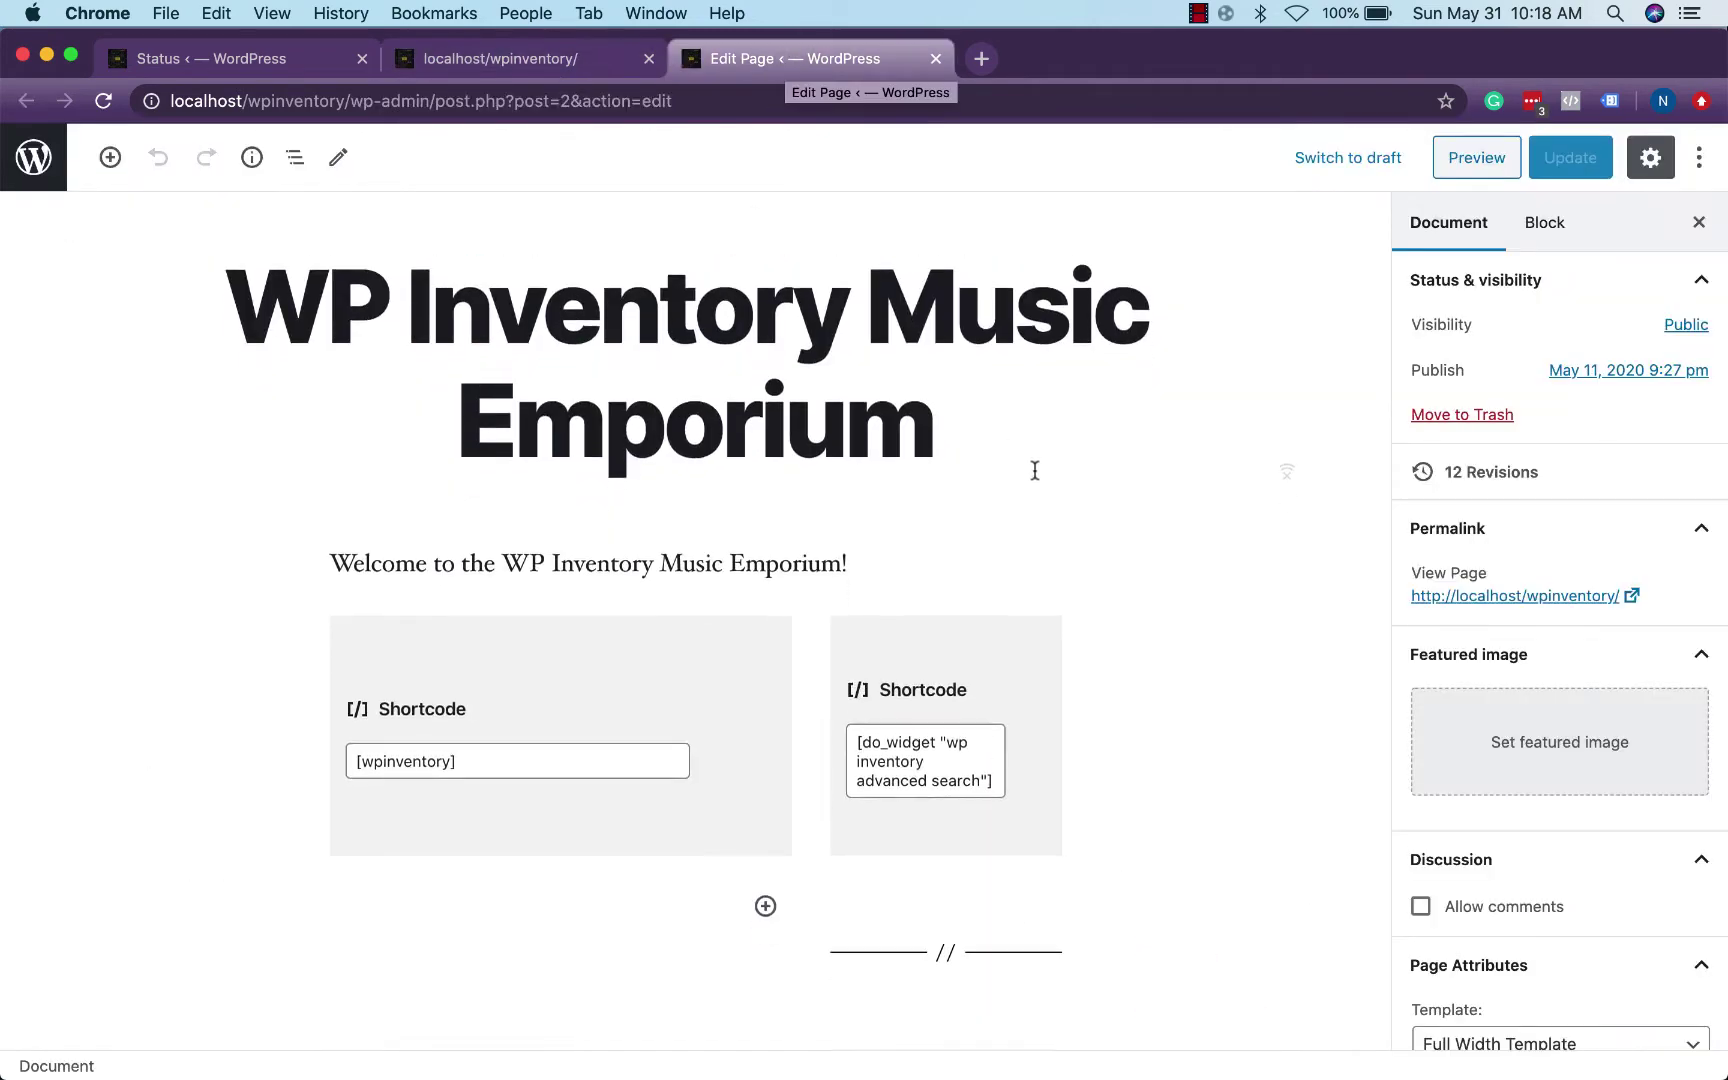
scroll(1035, 470, "down", 3)
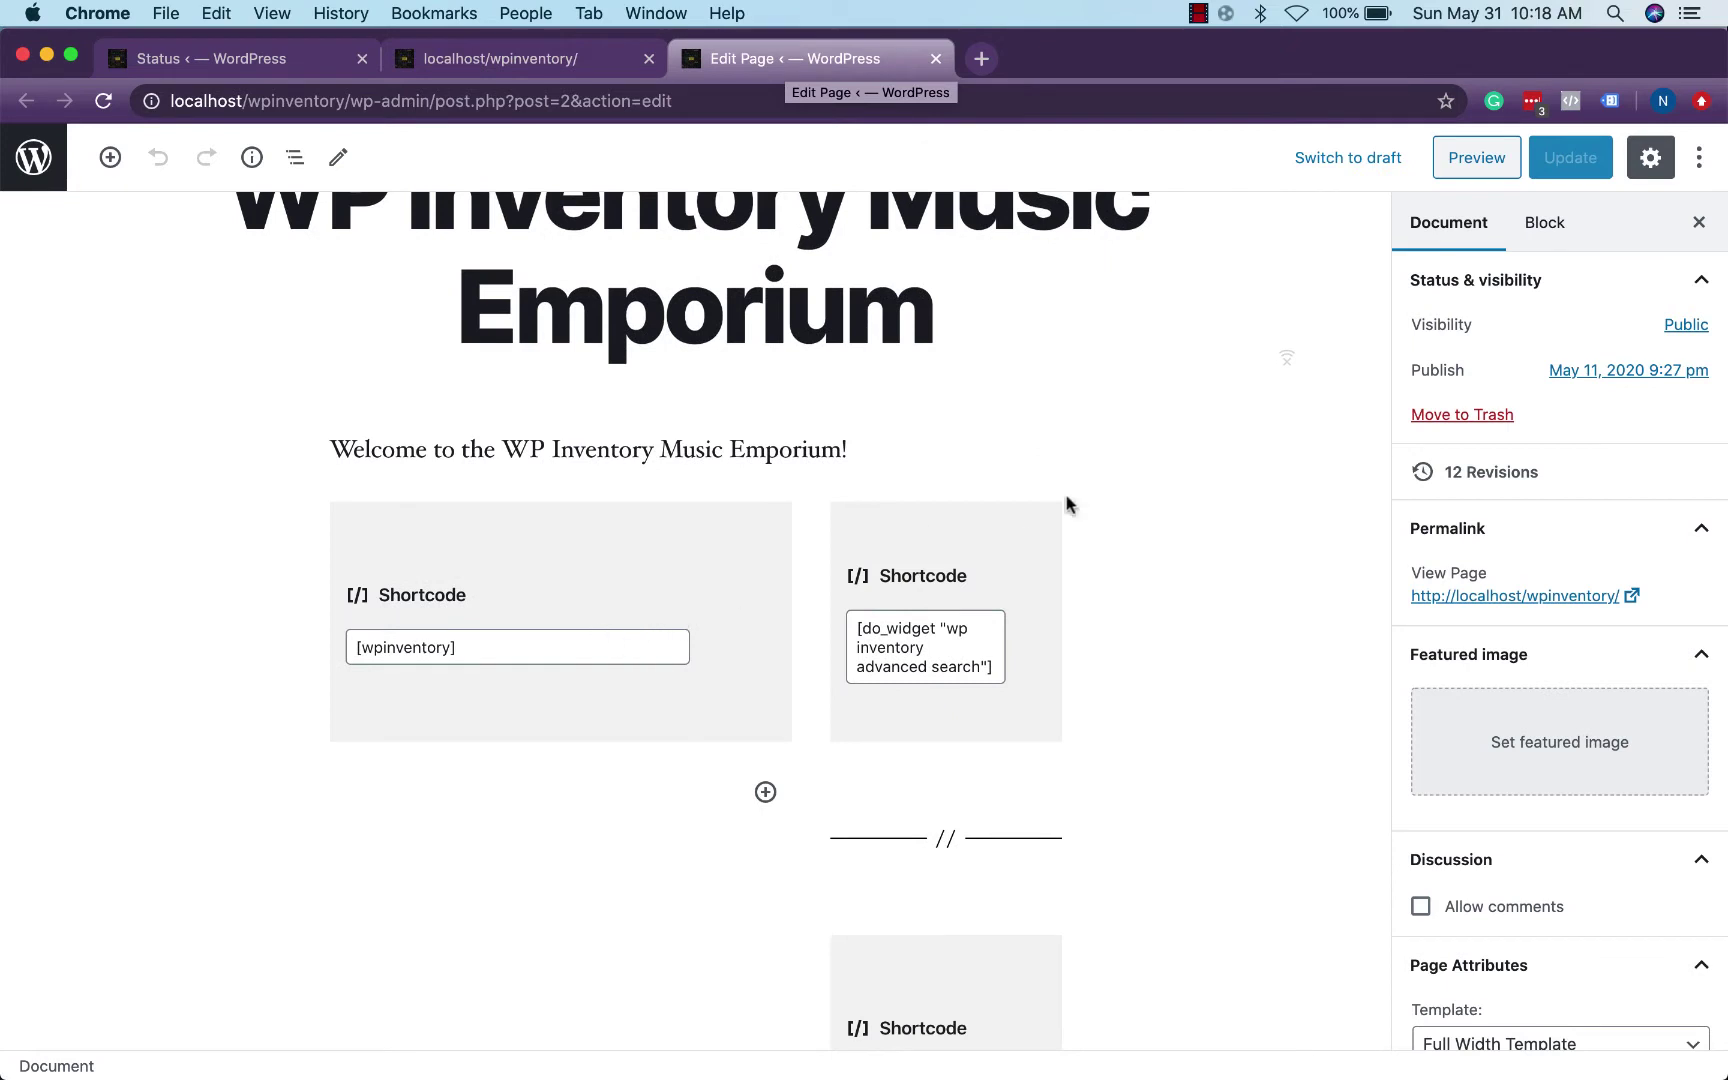
scroll(1140, 492, "down", 4)
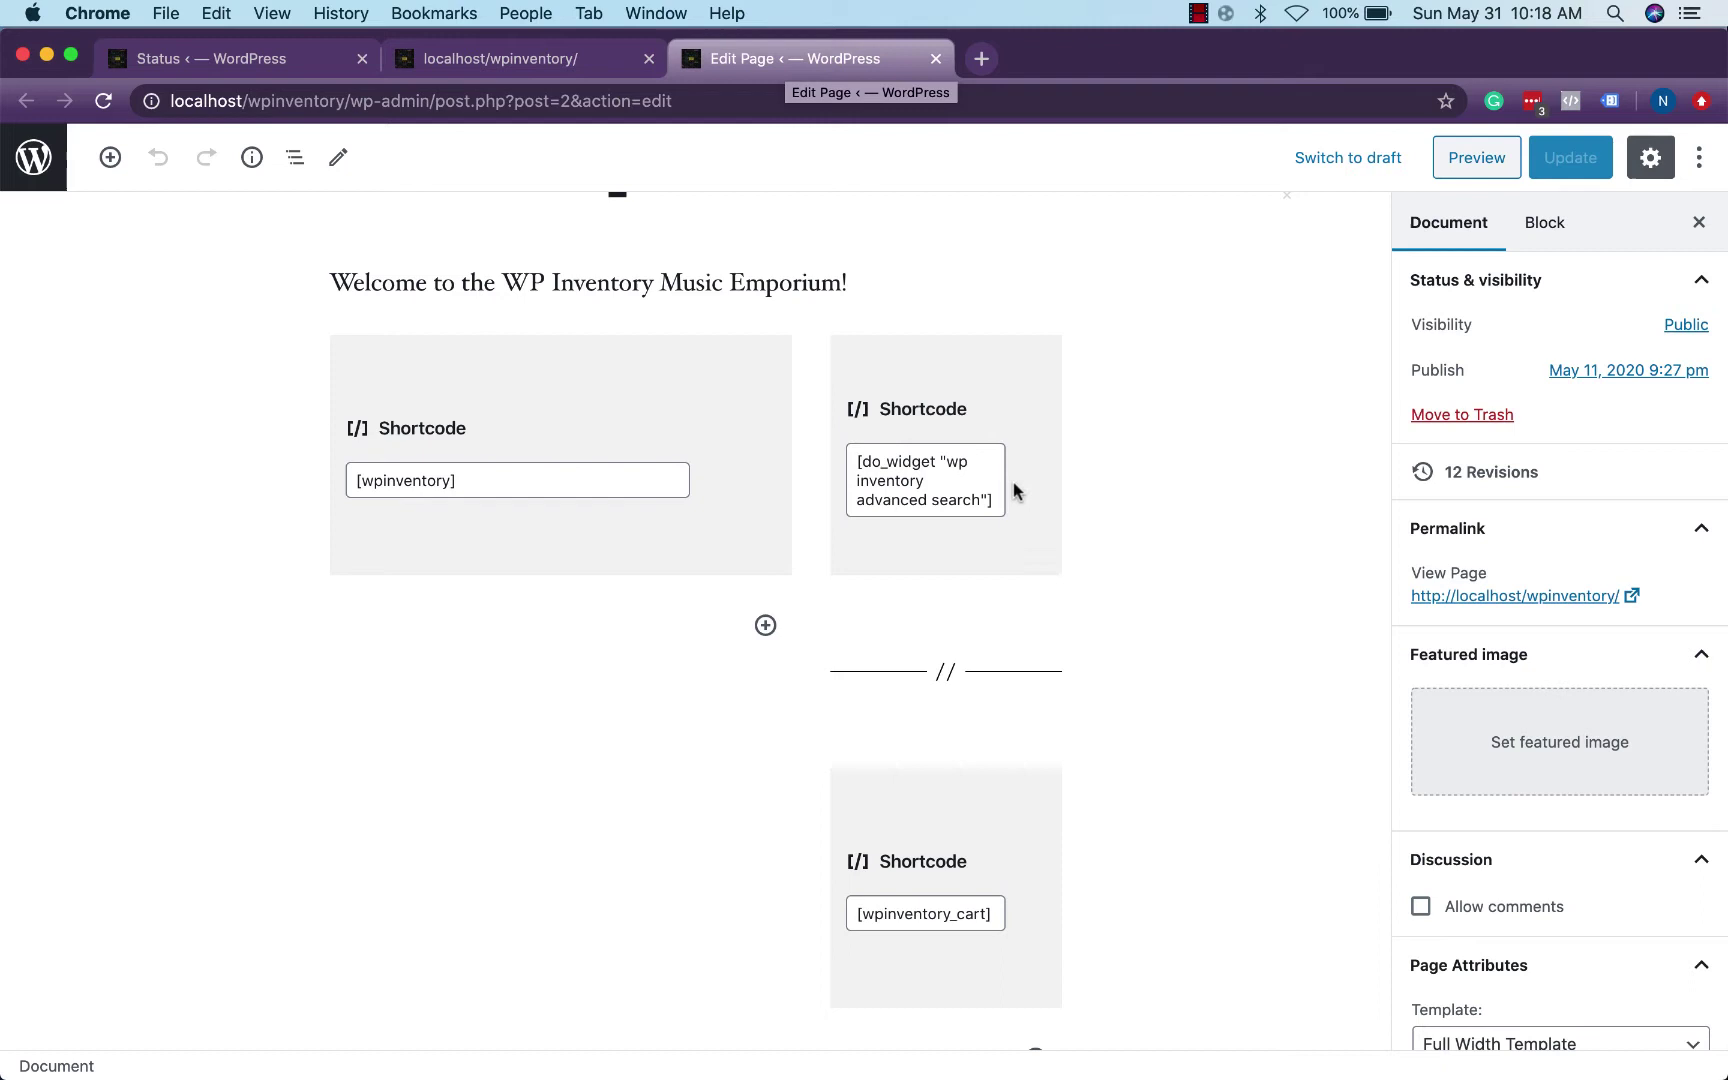
scroll(1273, 617, "up", 2)
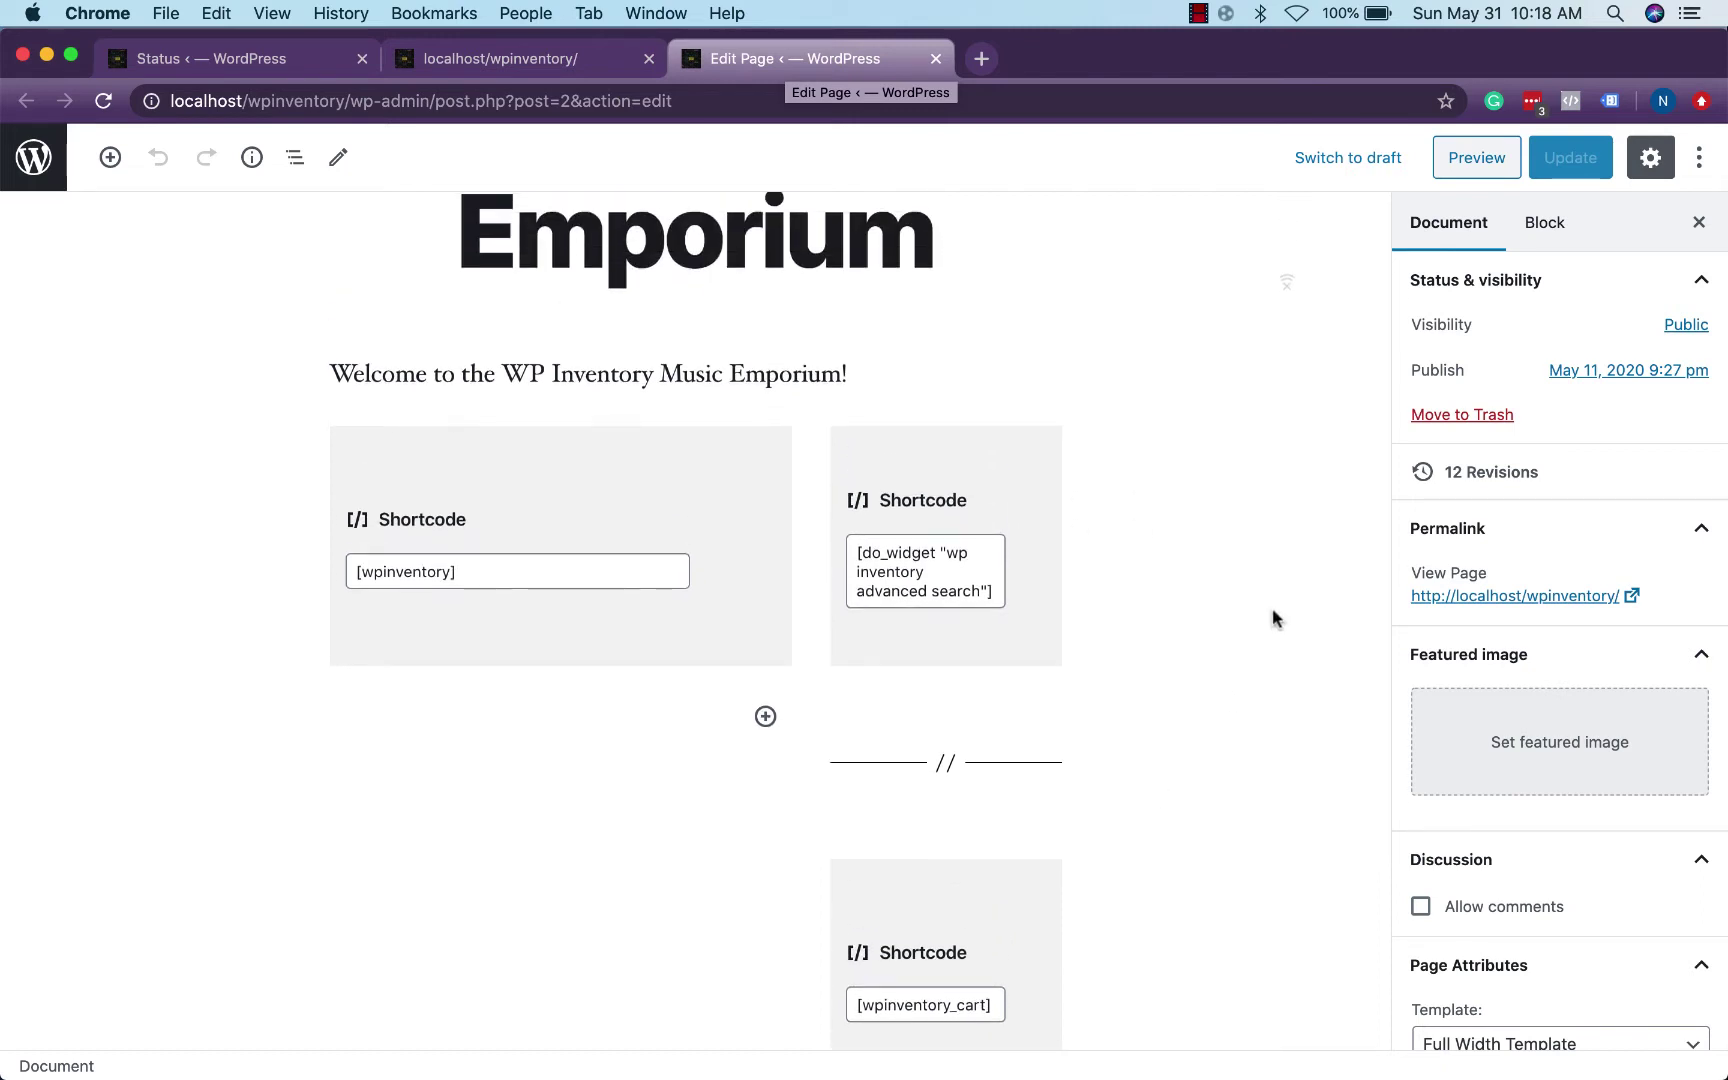
Step: Select the two-column shortcode block, then return to the live store page
left_click(805, 447)
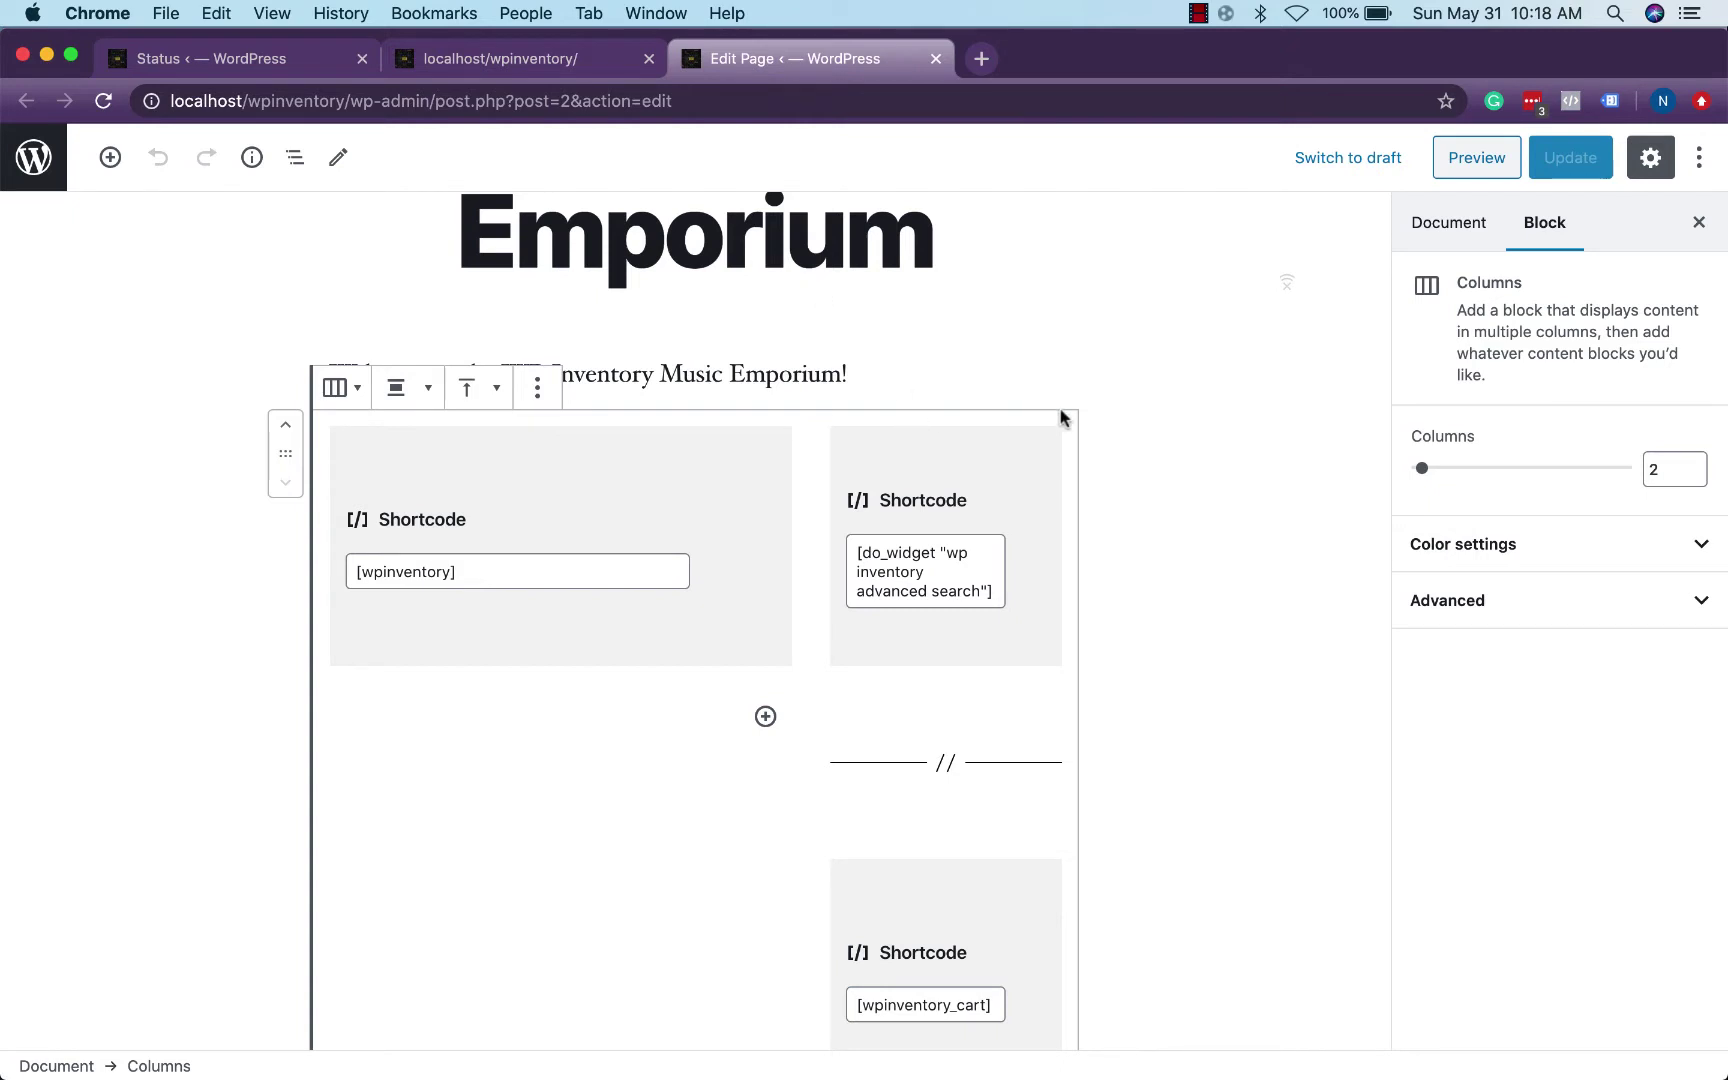
scroll(1061, 416, "down", 5)
scroll(1061, 416, "up", 9)
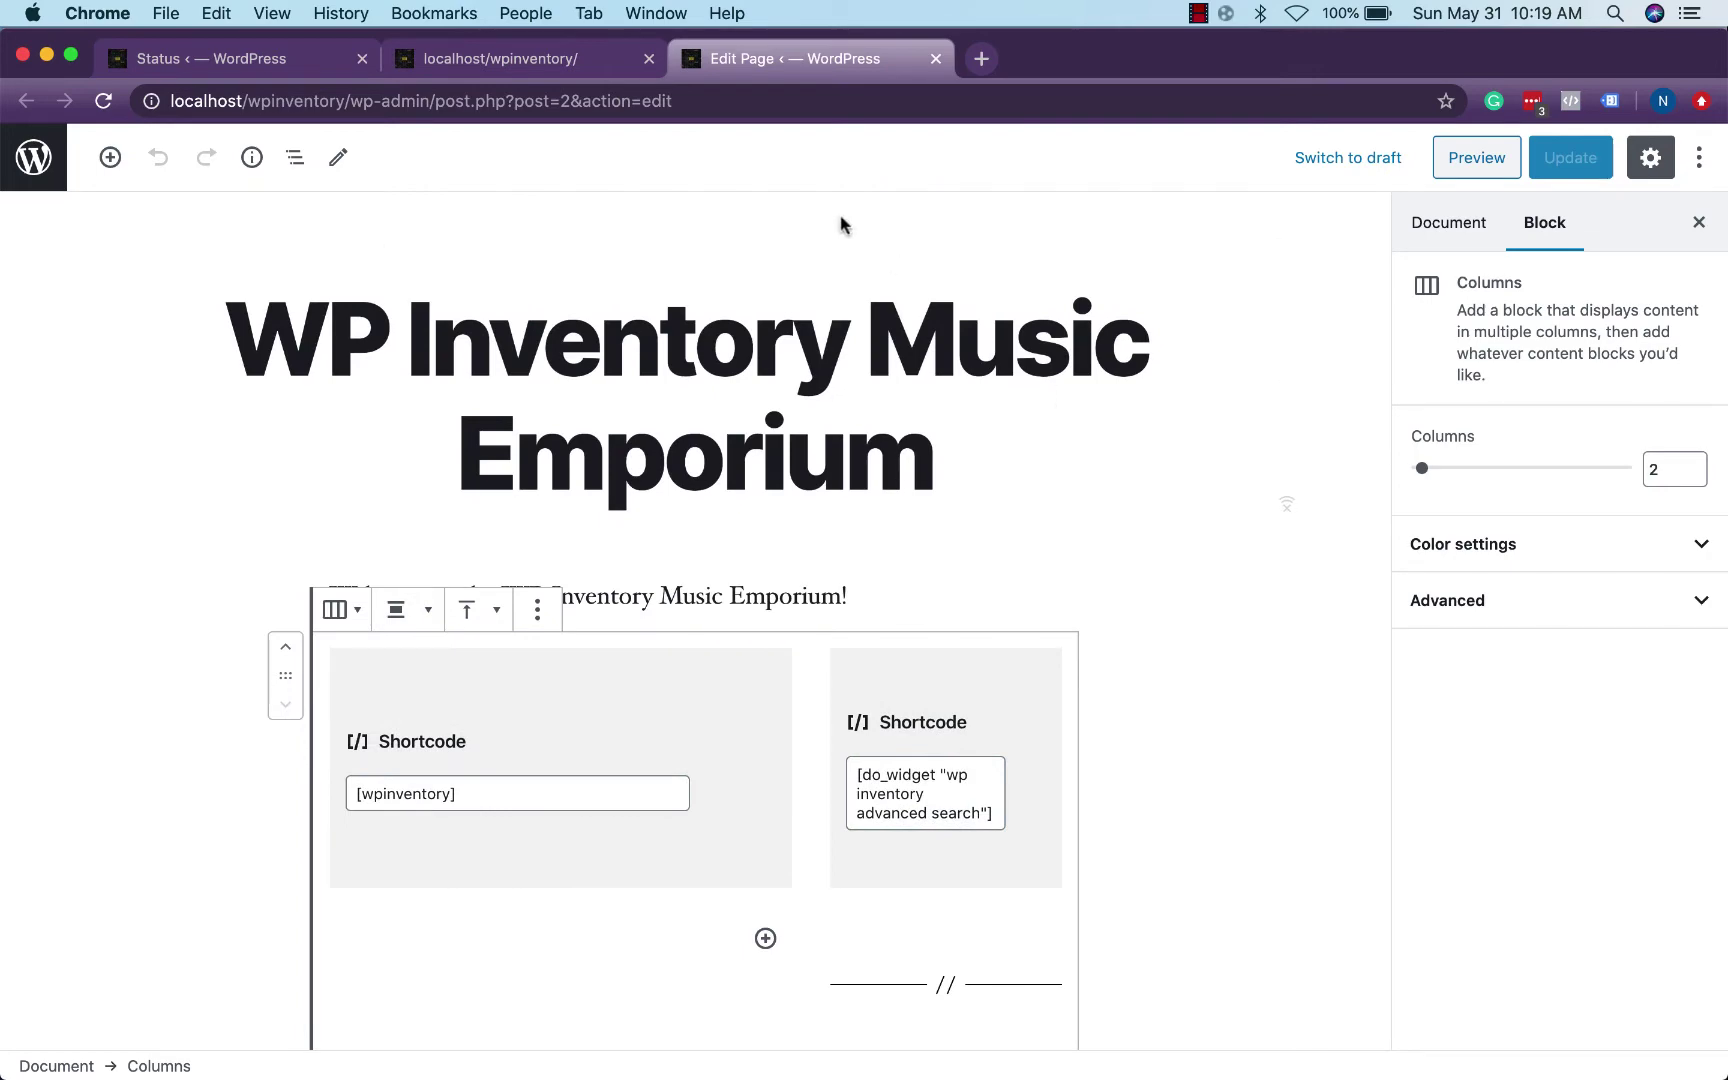
left_click(570, 62)
scroll(1045, 667, "down", 3)
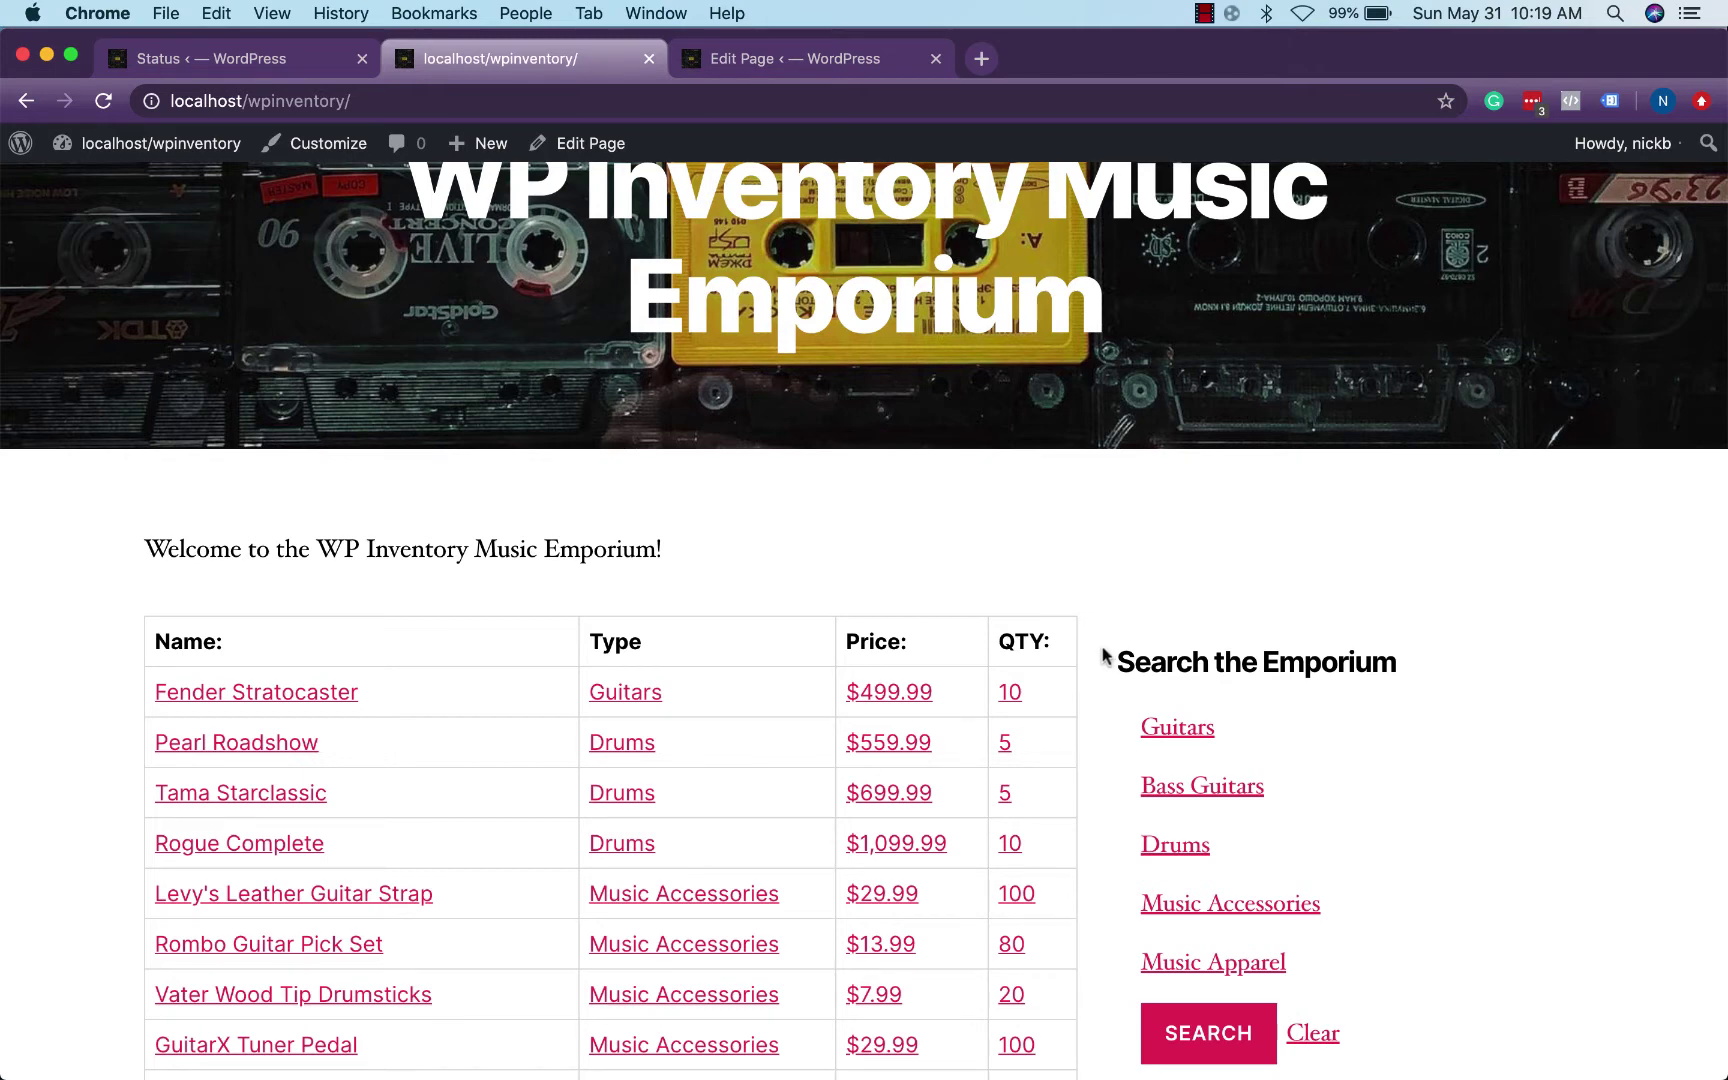
scroll(1101, 620, "down", 3)
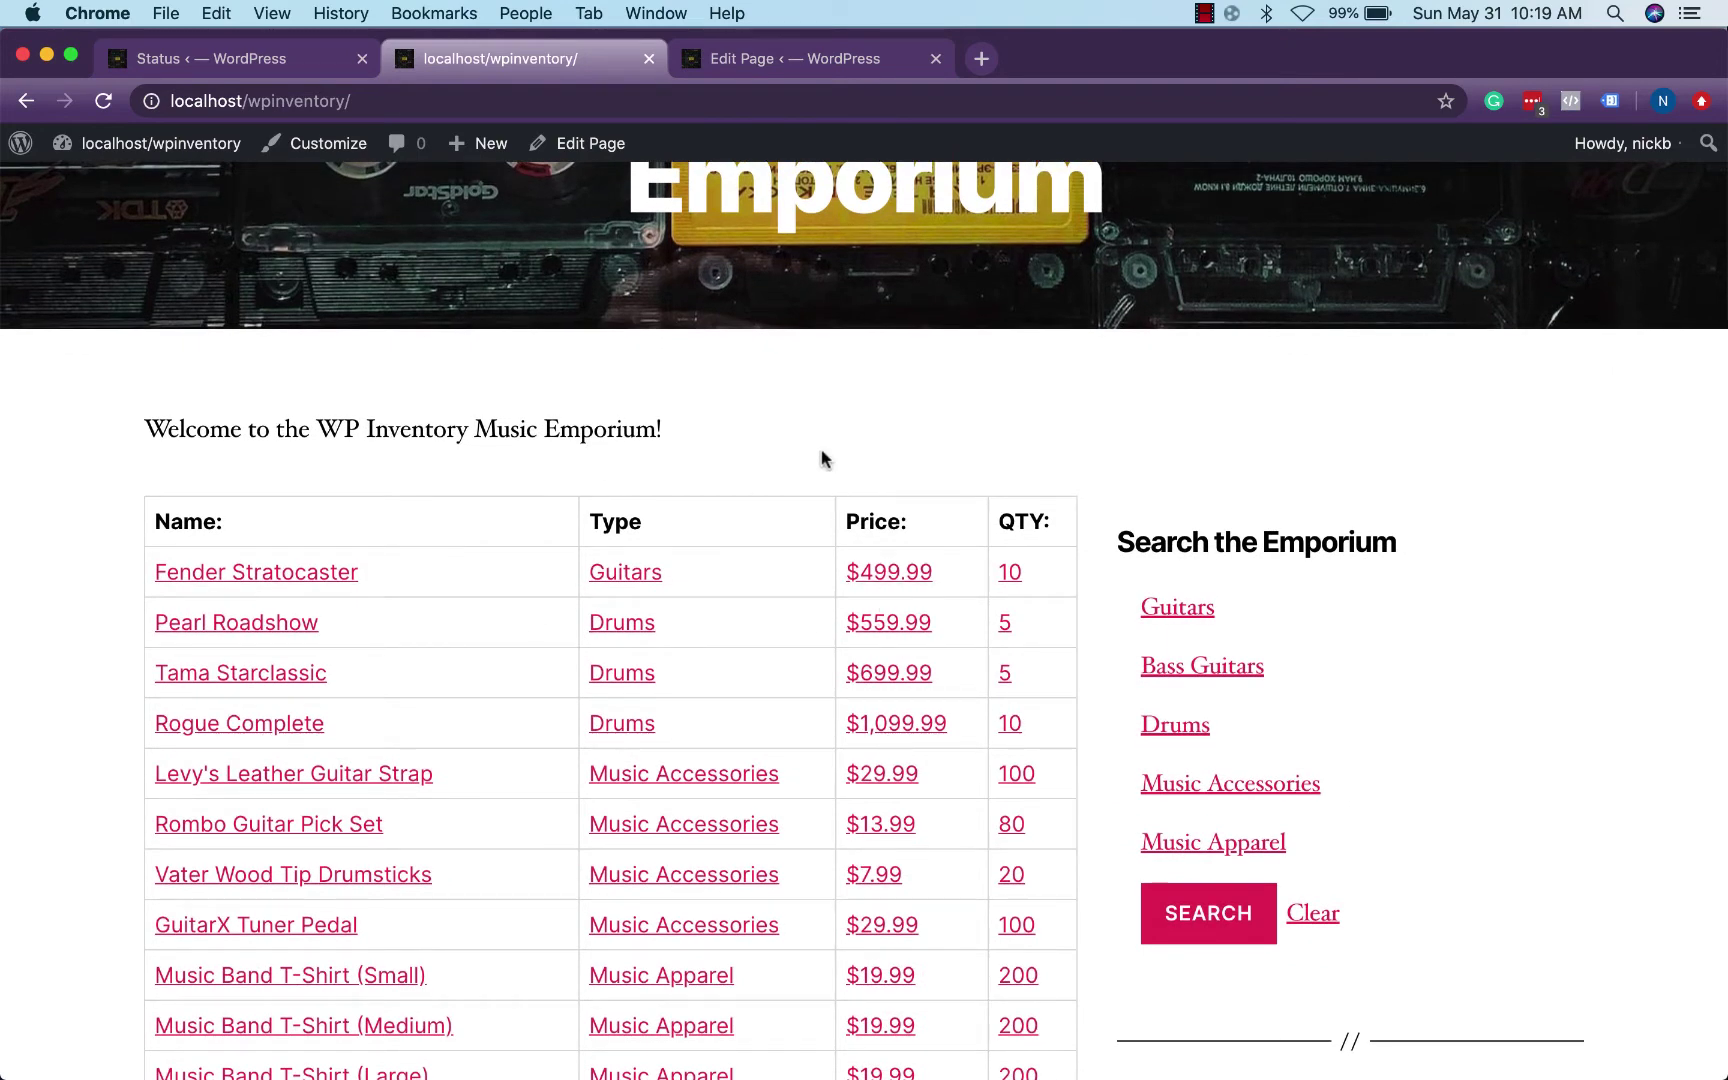
scroll(823, 459, "up", 1)
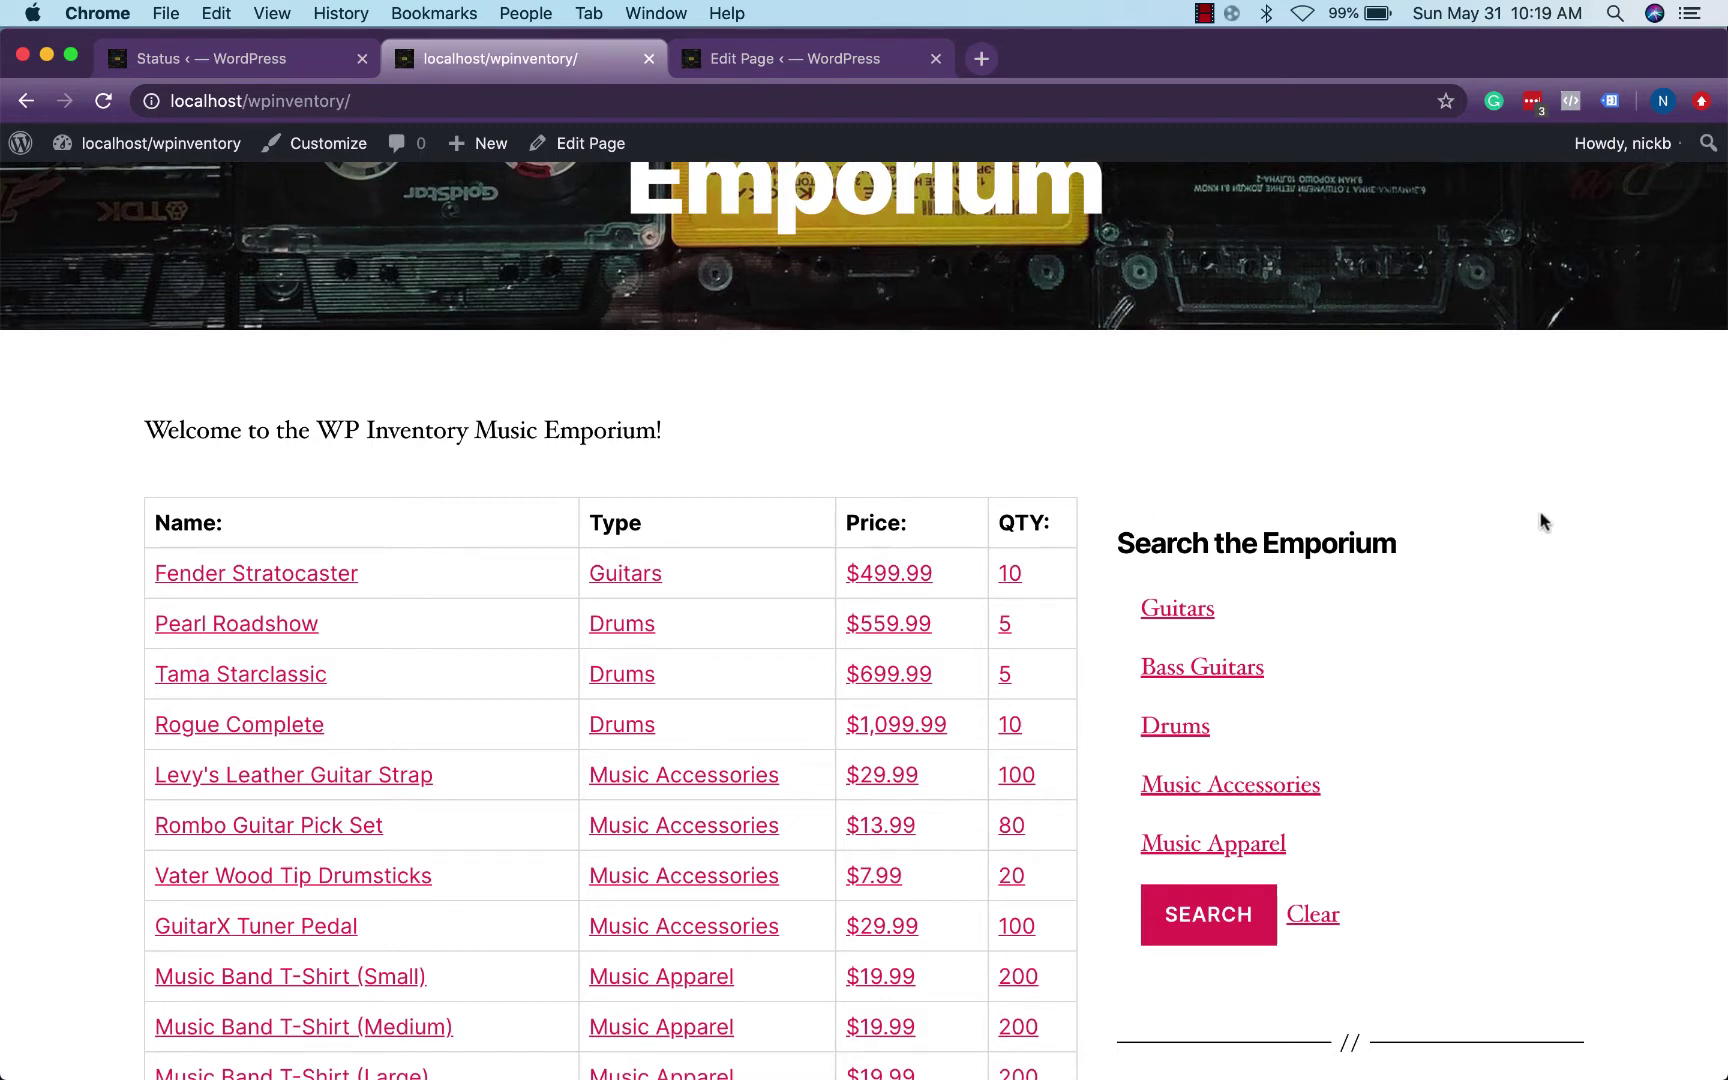
left_click_drag(1721, 531, 1140, 490)
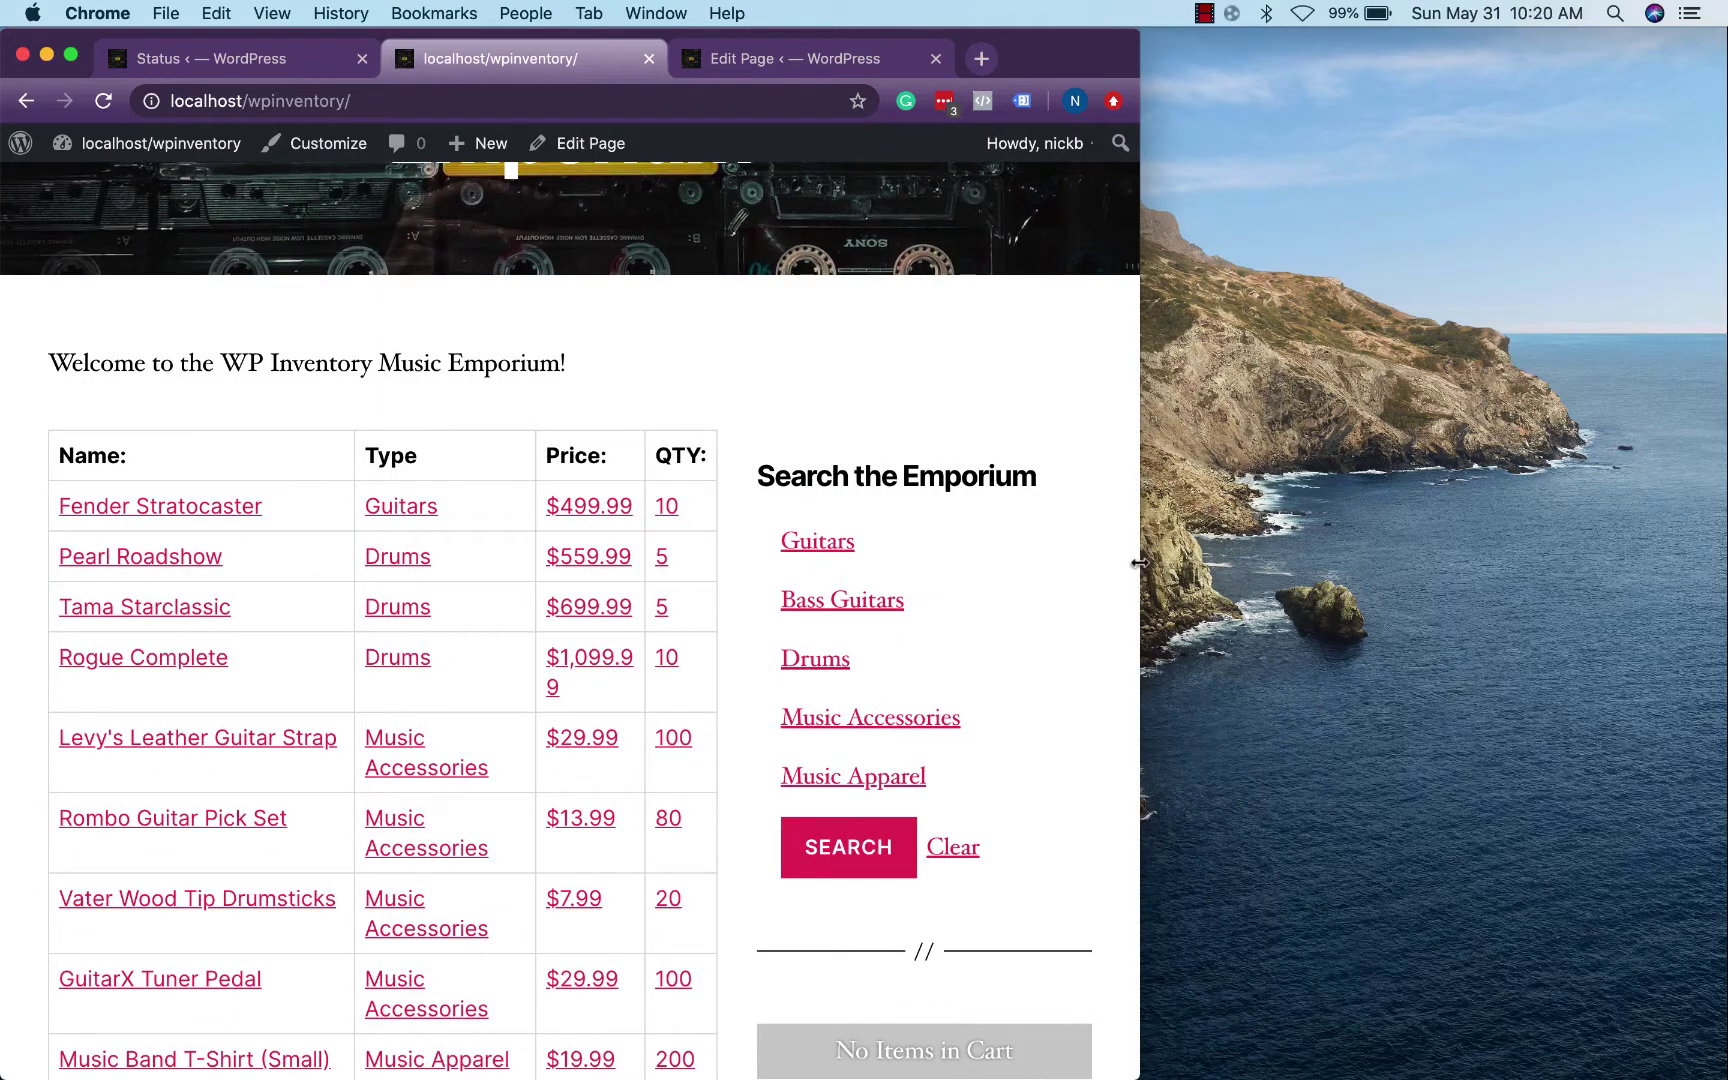
left_click_drag(1136, 562, 600, 558)
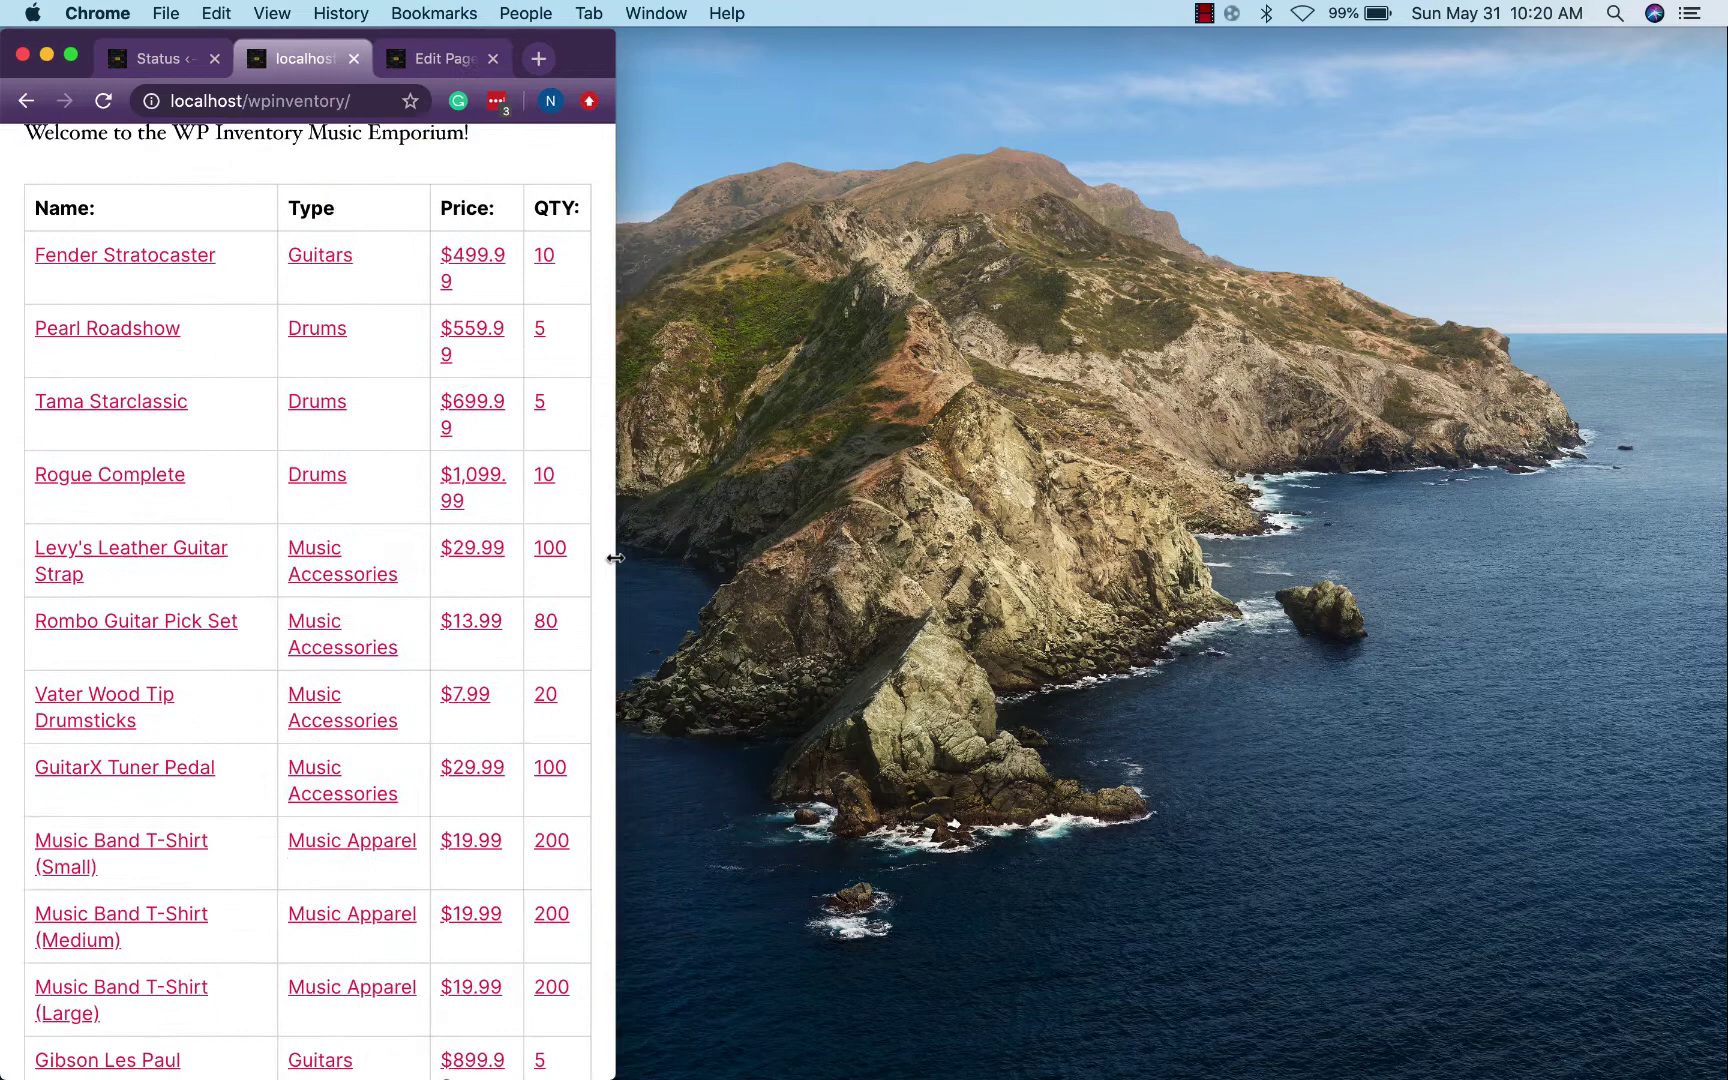
scroll(548, 482, "up", 2)
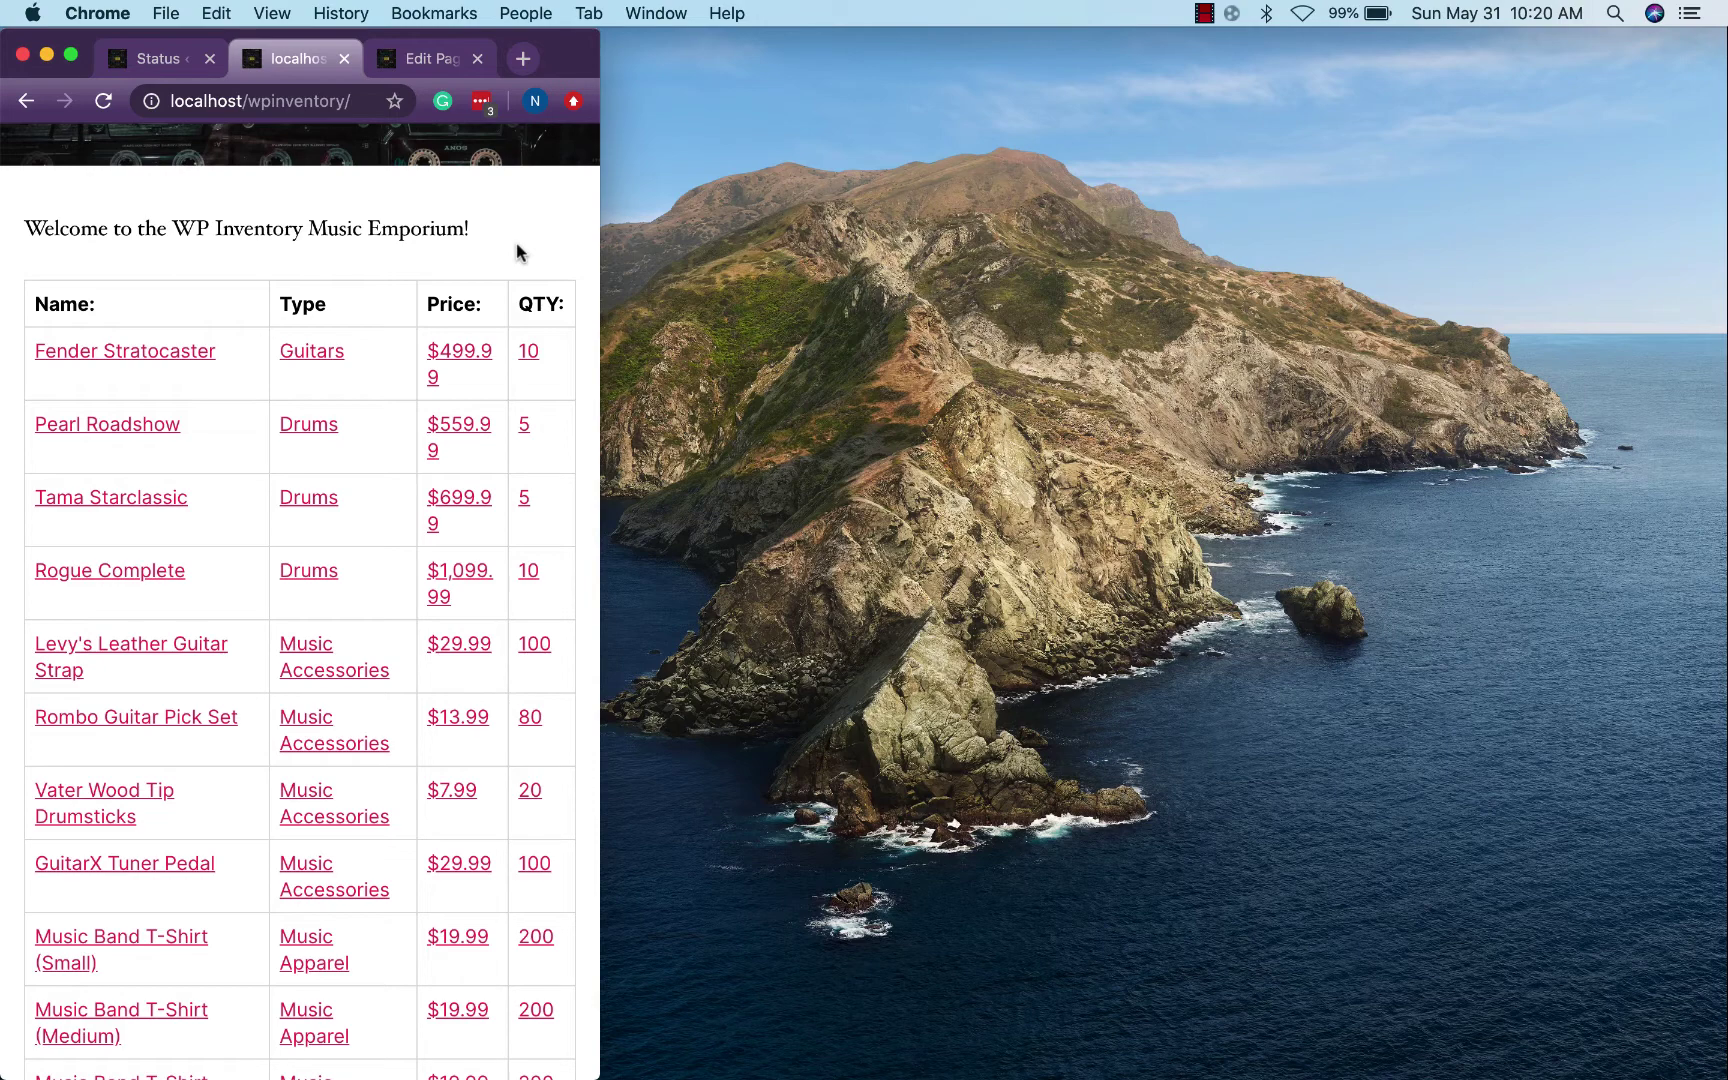
left_click_drag(603, 252, 1722, 367)
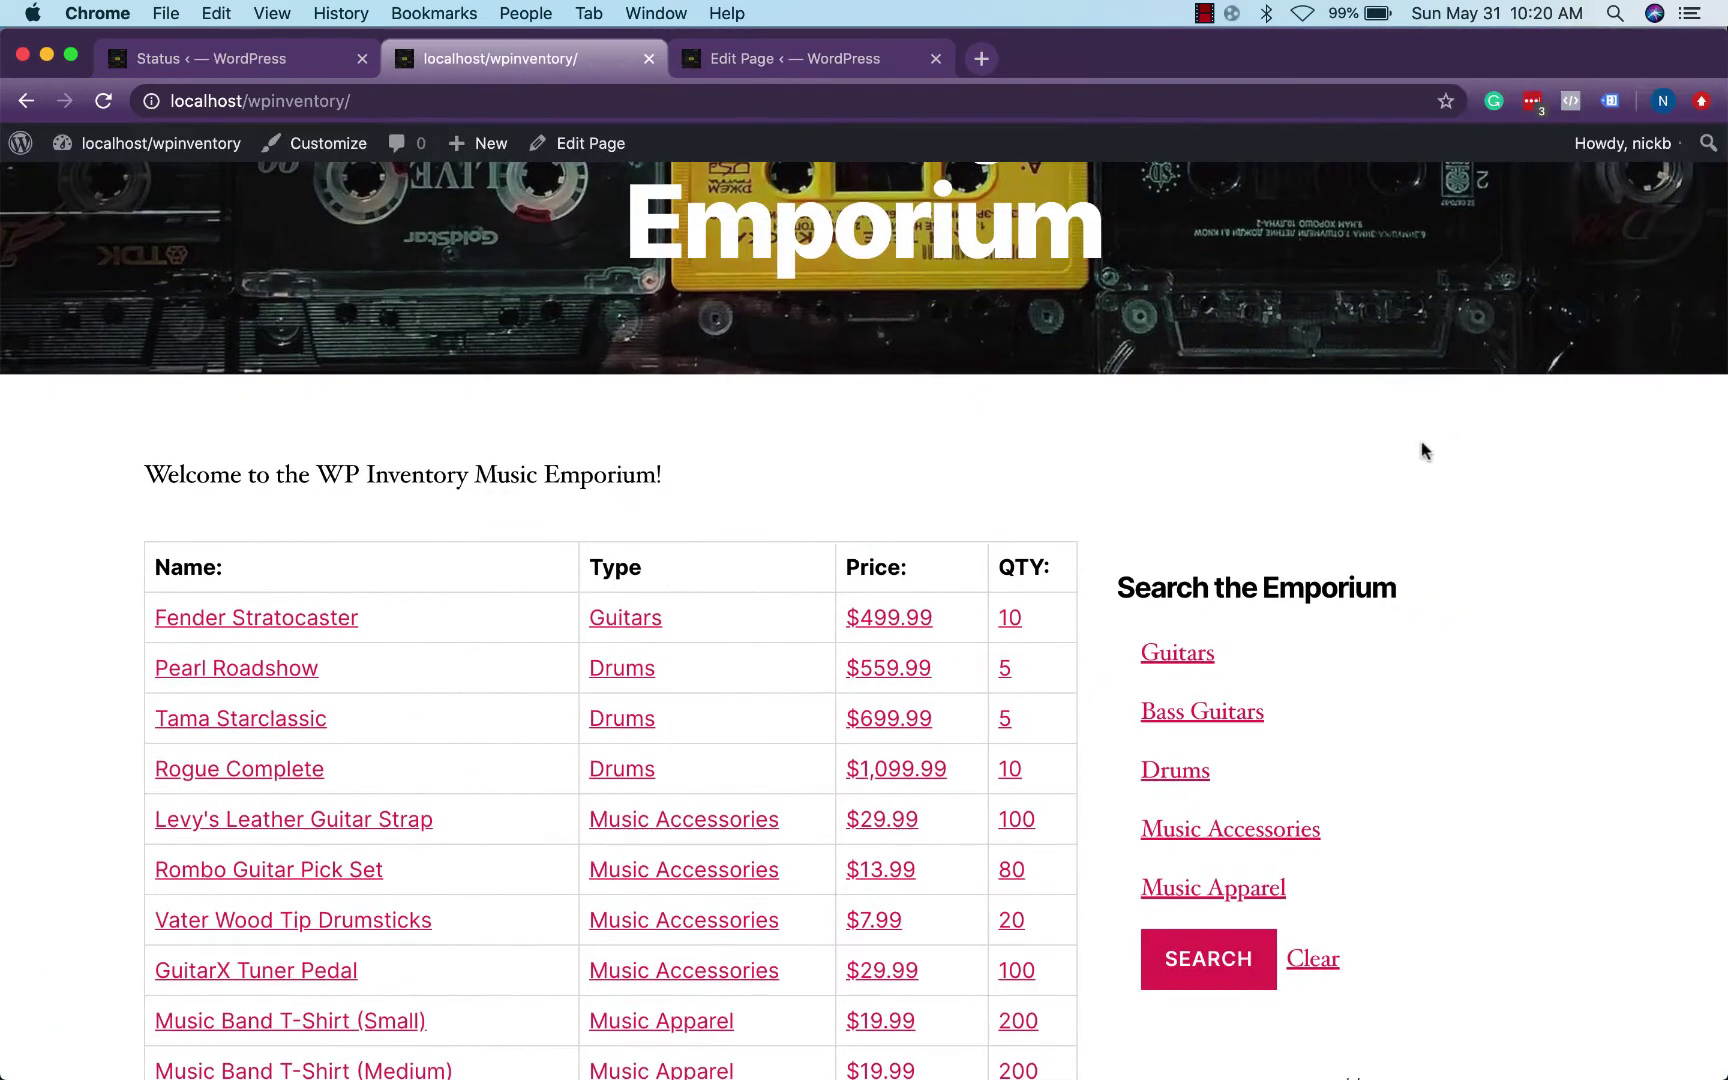
scroll(1222, 451, "up", 5)
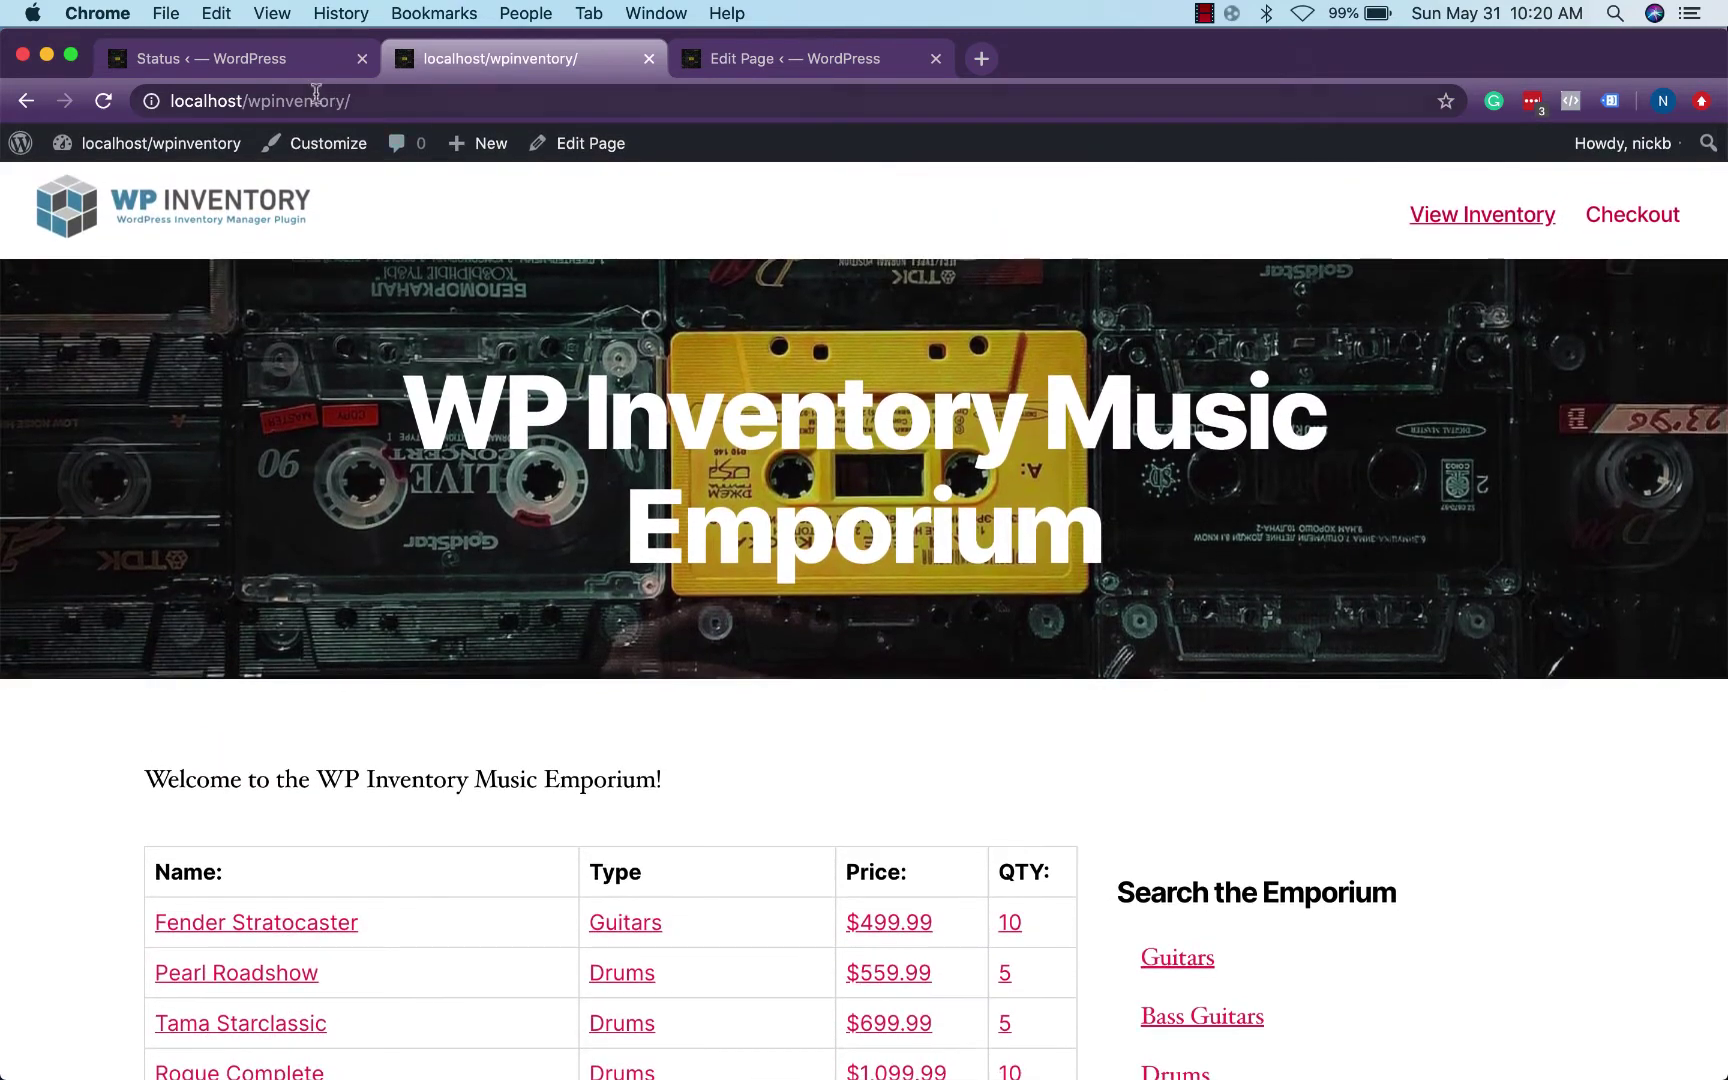
Step: In WP Inventory Display settings for Guitars, set Display Listing as Table to No and save
left_click(310, 58)
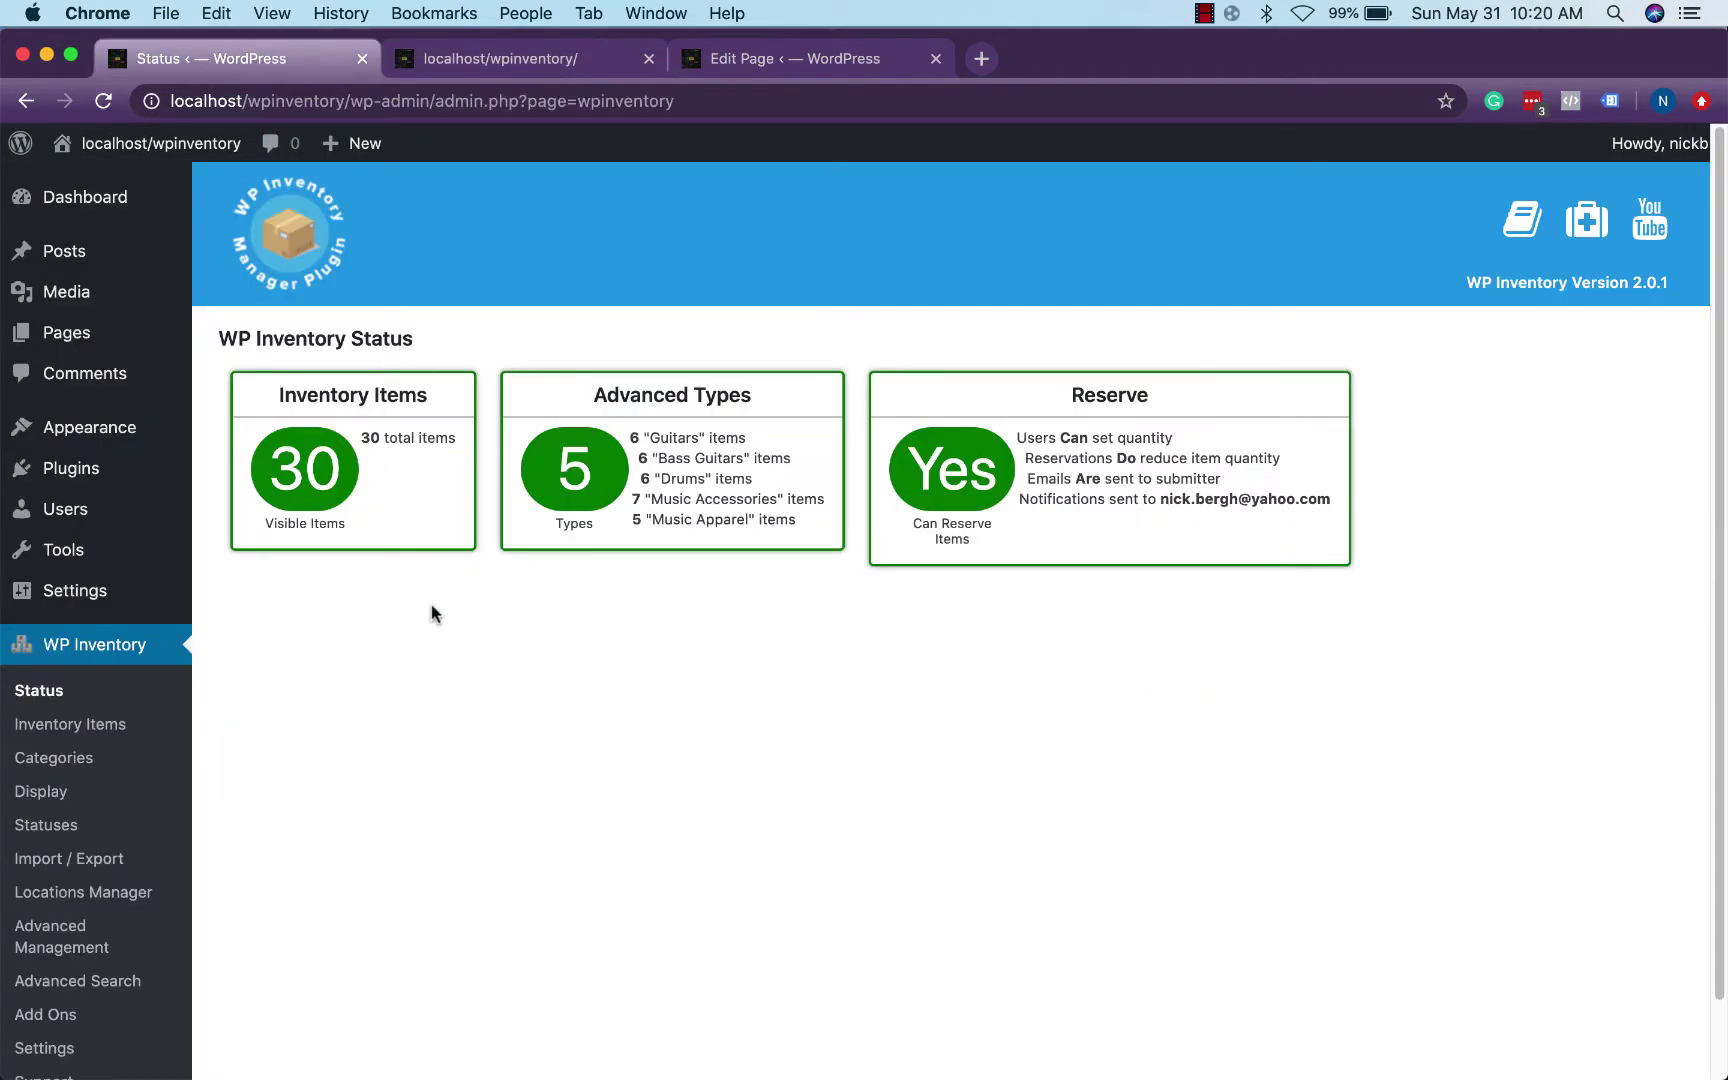
scroll(245, 802, "down", 1)
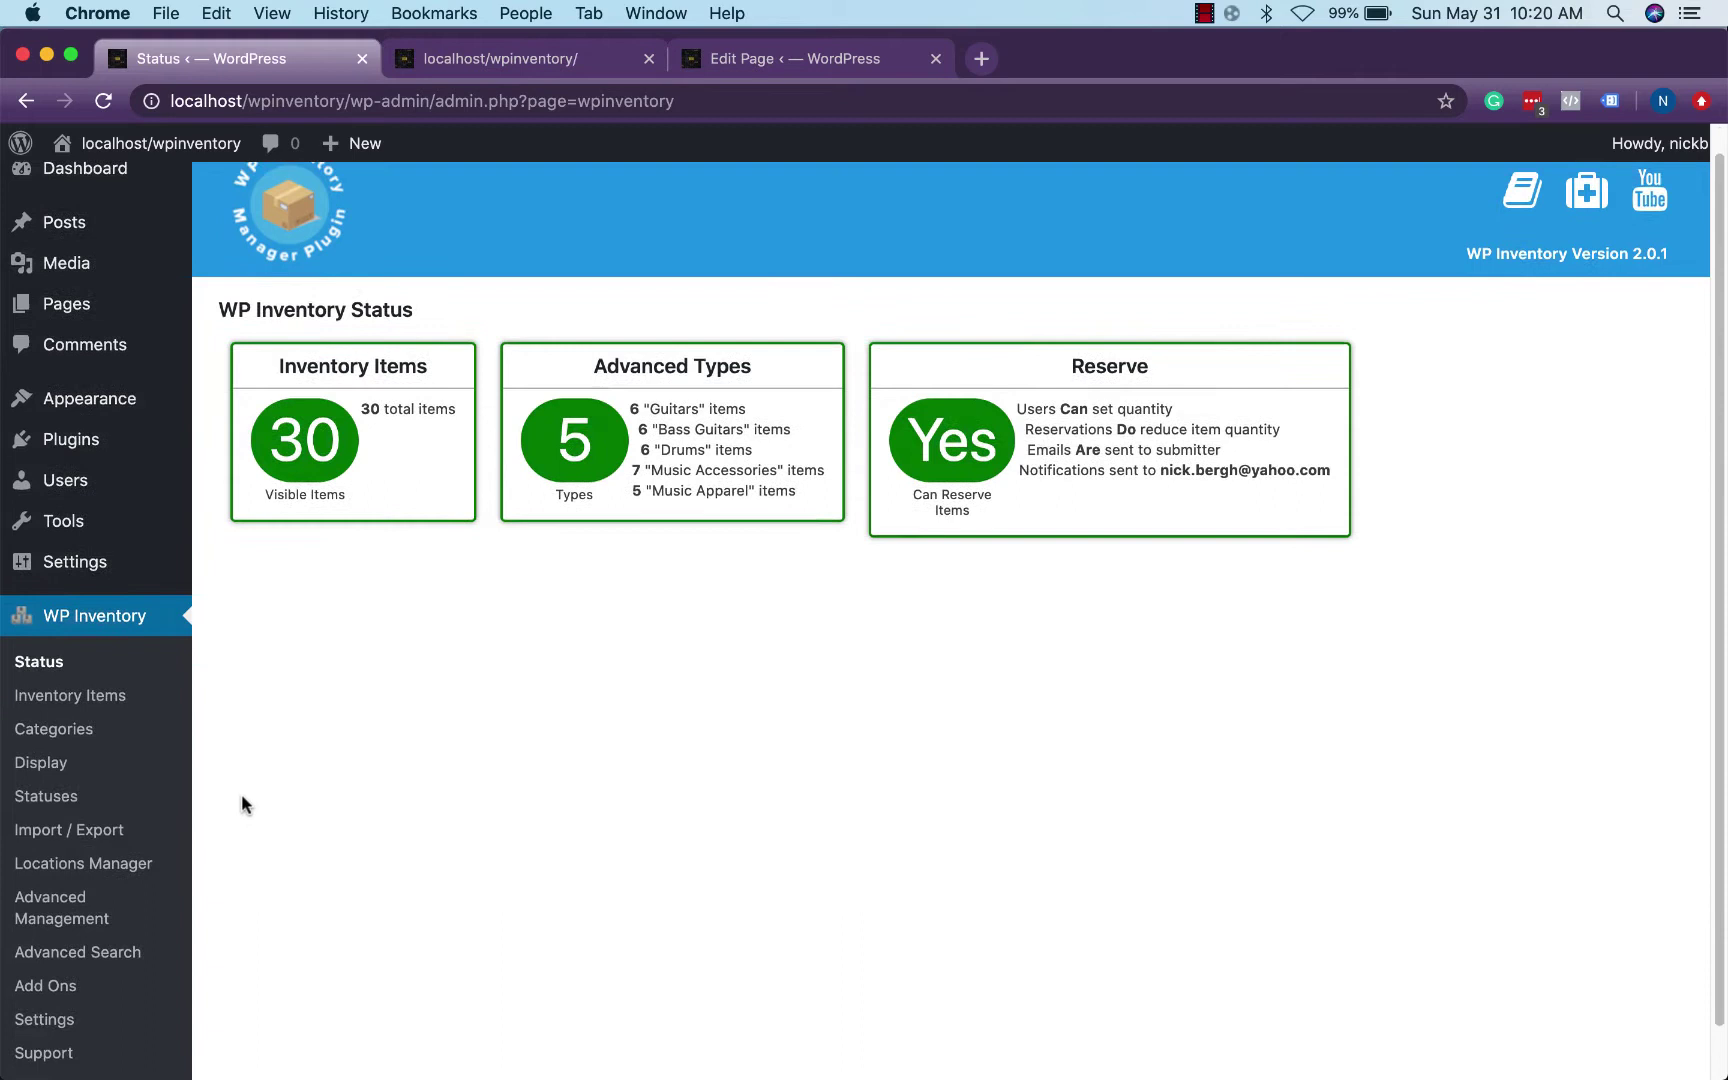
left_click(41, 757)
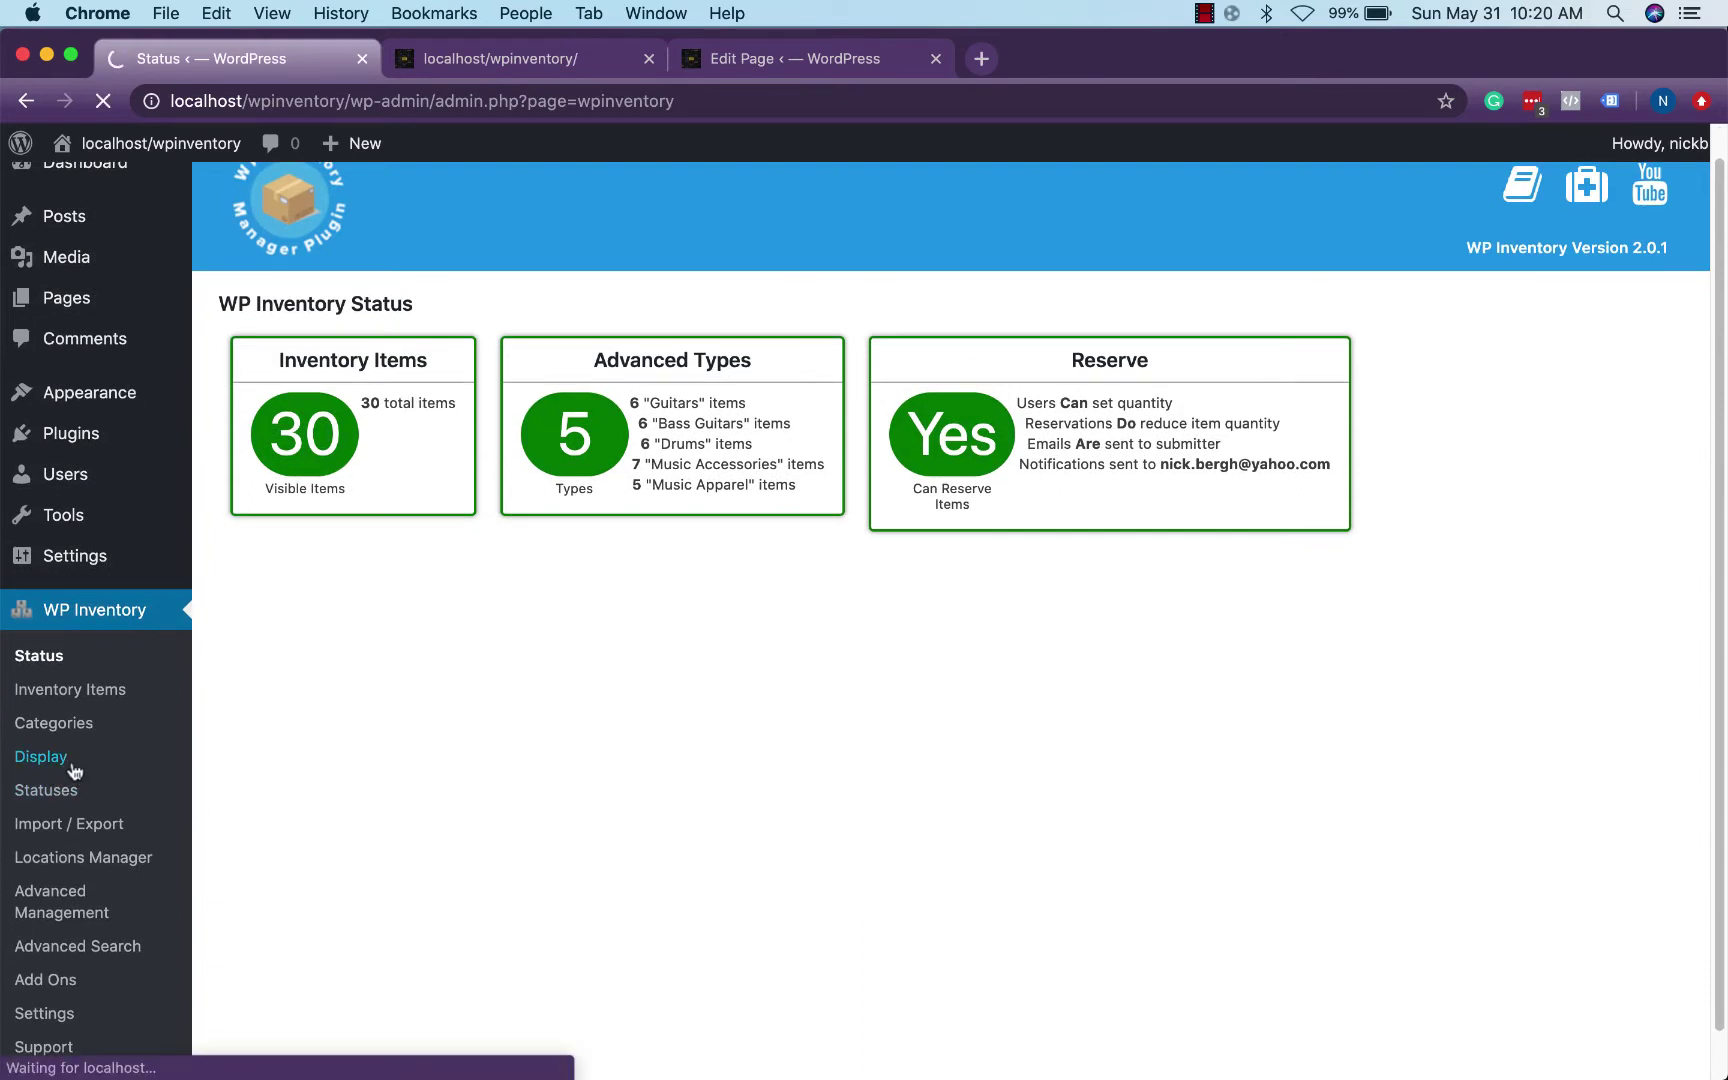
left_click(302, 433)
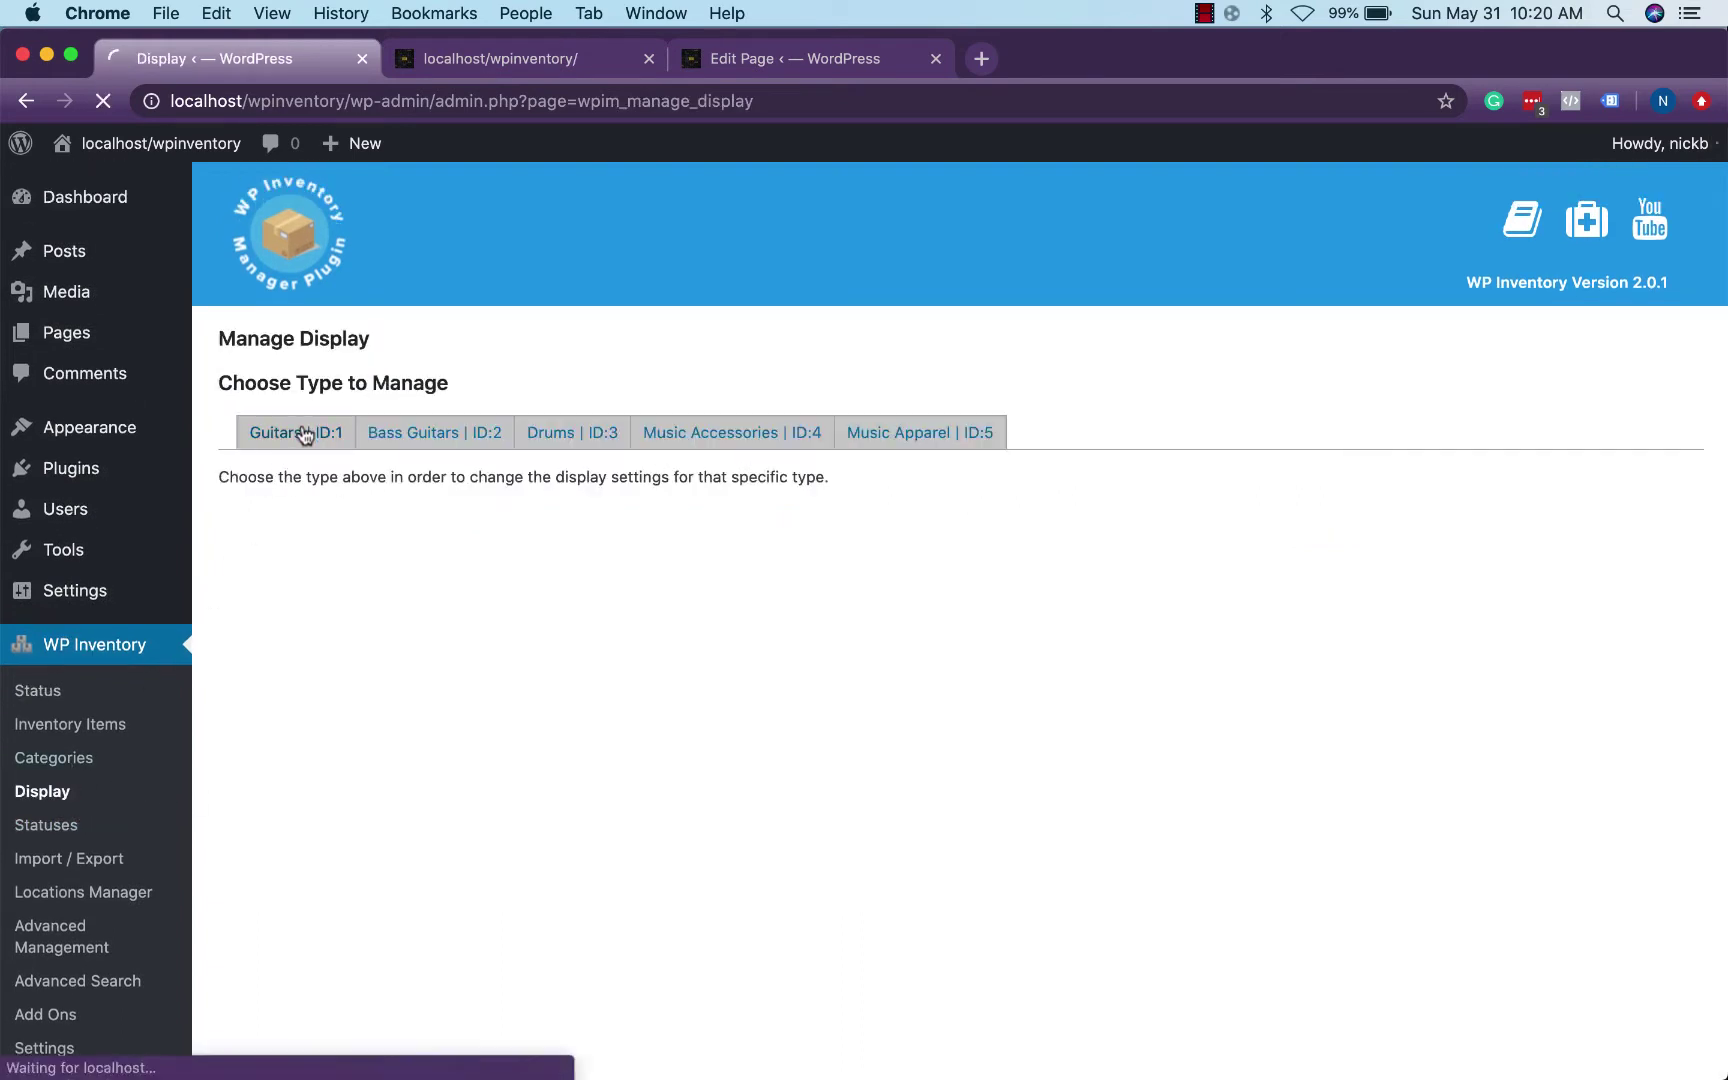
scroll(638, 562, "down", 10)
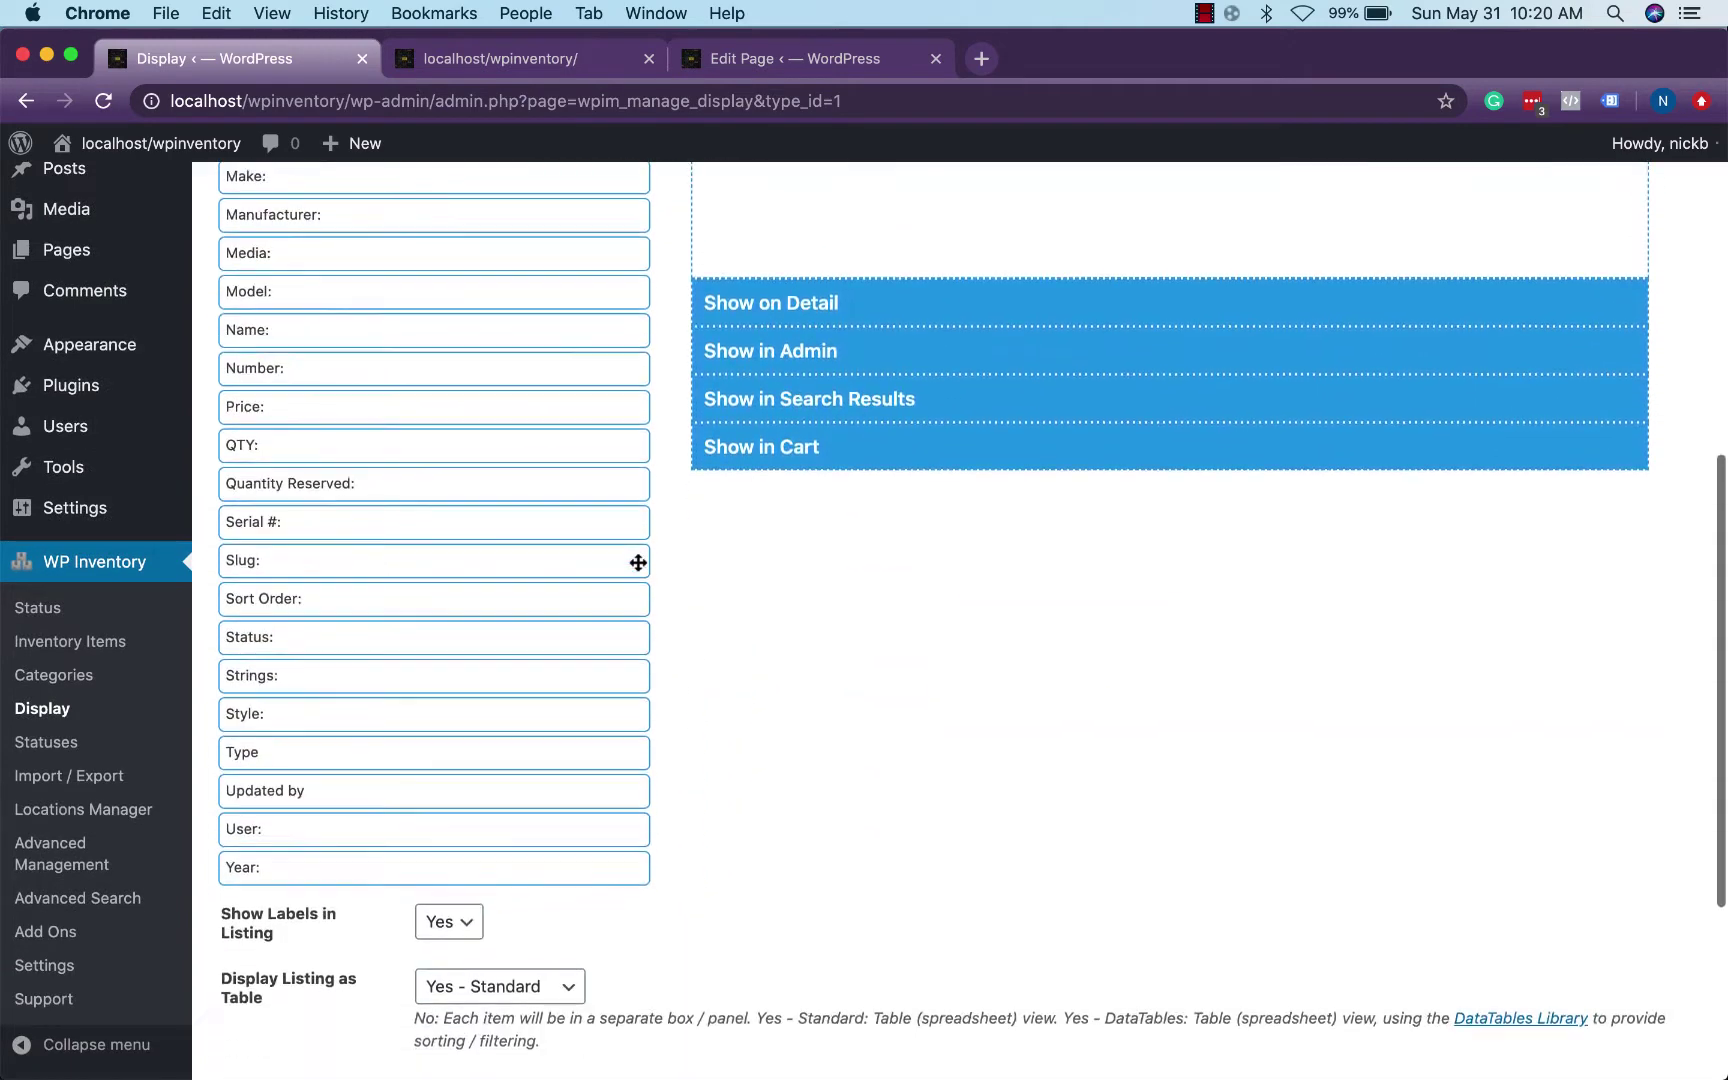
scroll(638, 562, "down", 6)
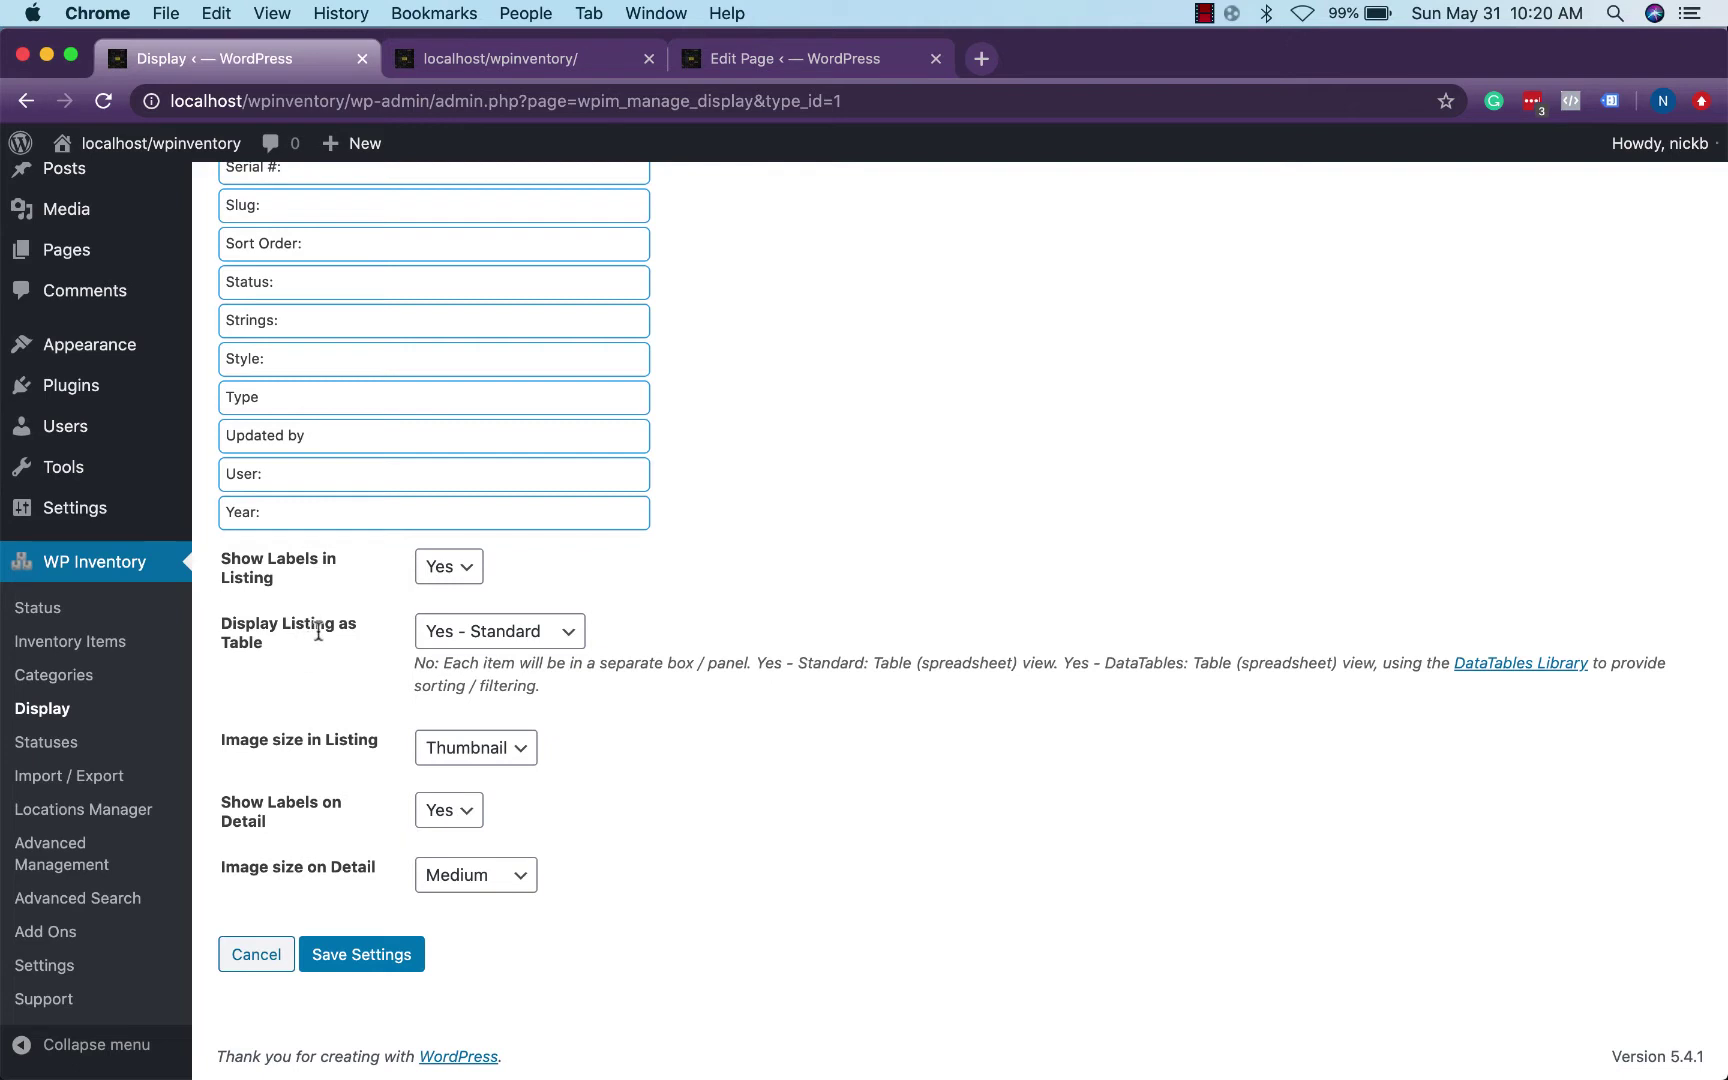
left_click(460, 635)
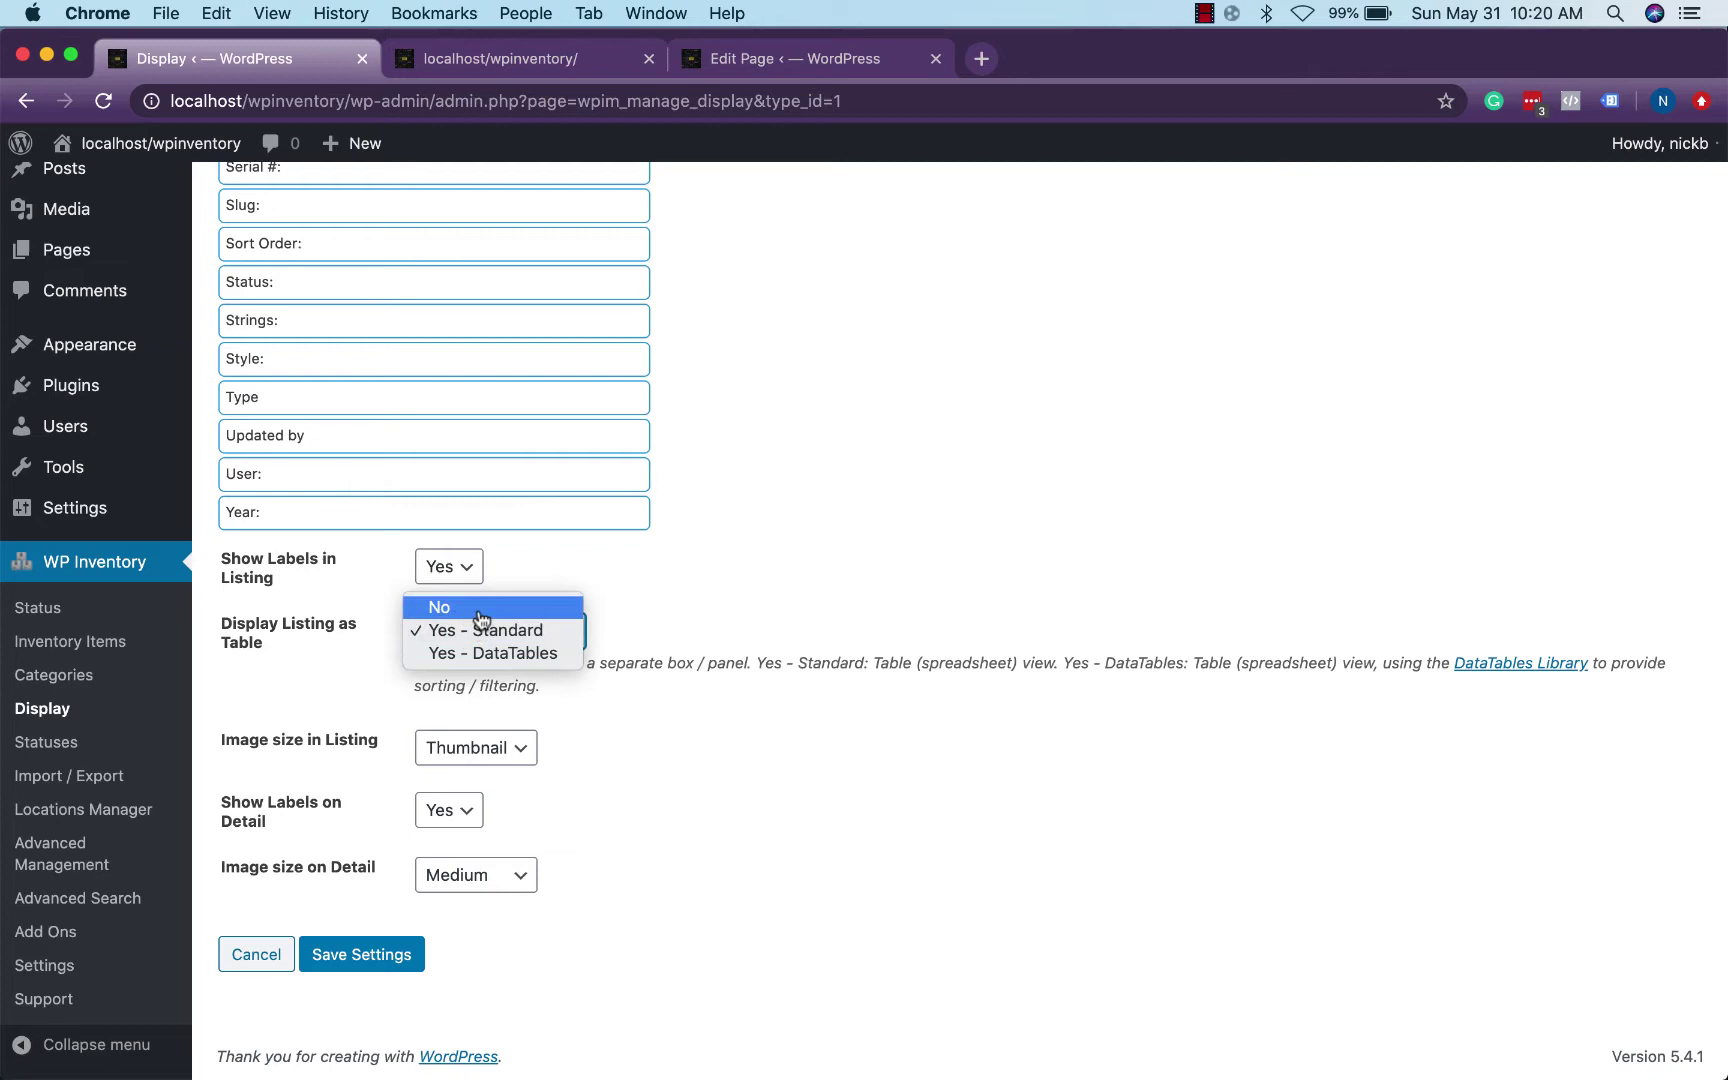
left_click(460, 607)
left_click(400, 953)
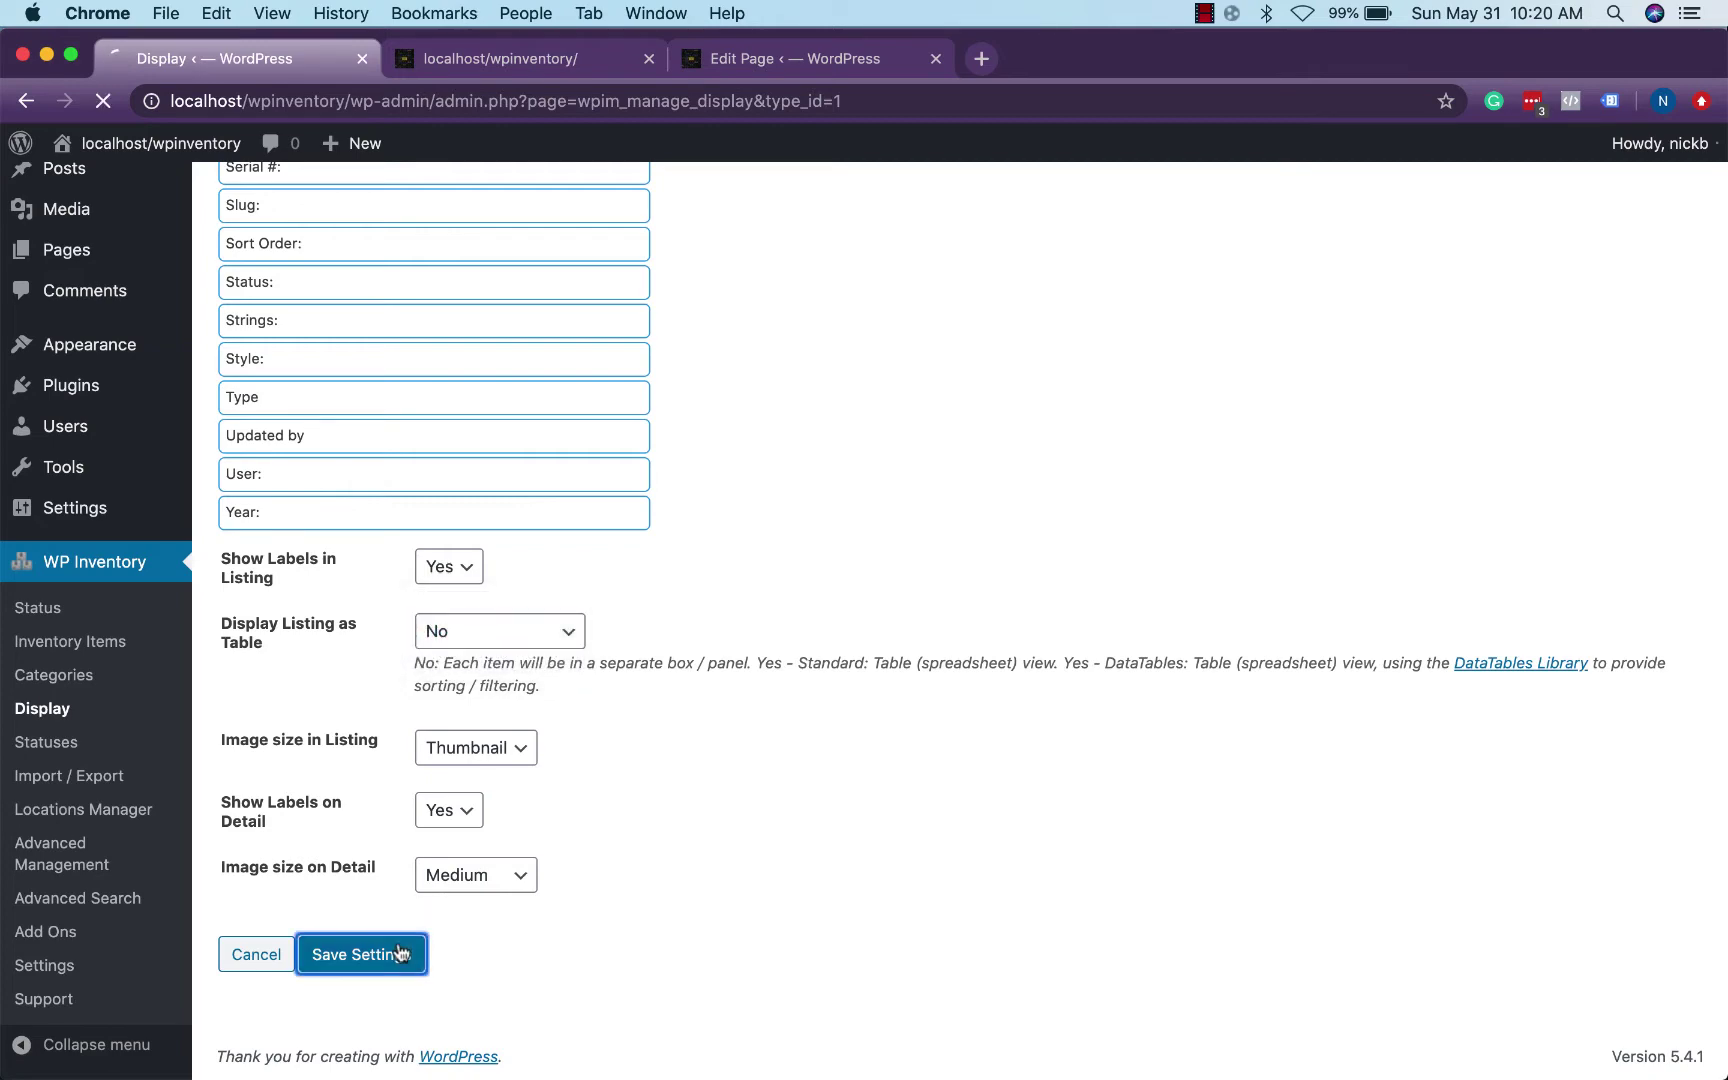
Step: Reload the Music Emporium storefront to show items as separate cards
left_click(520, 58)
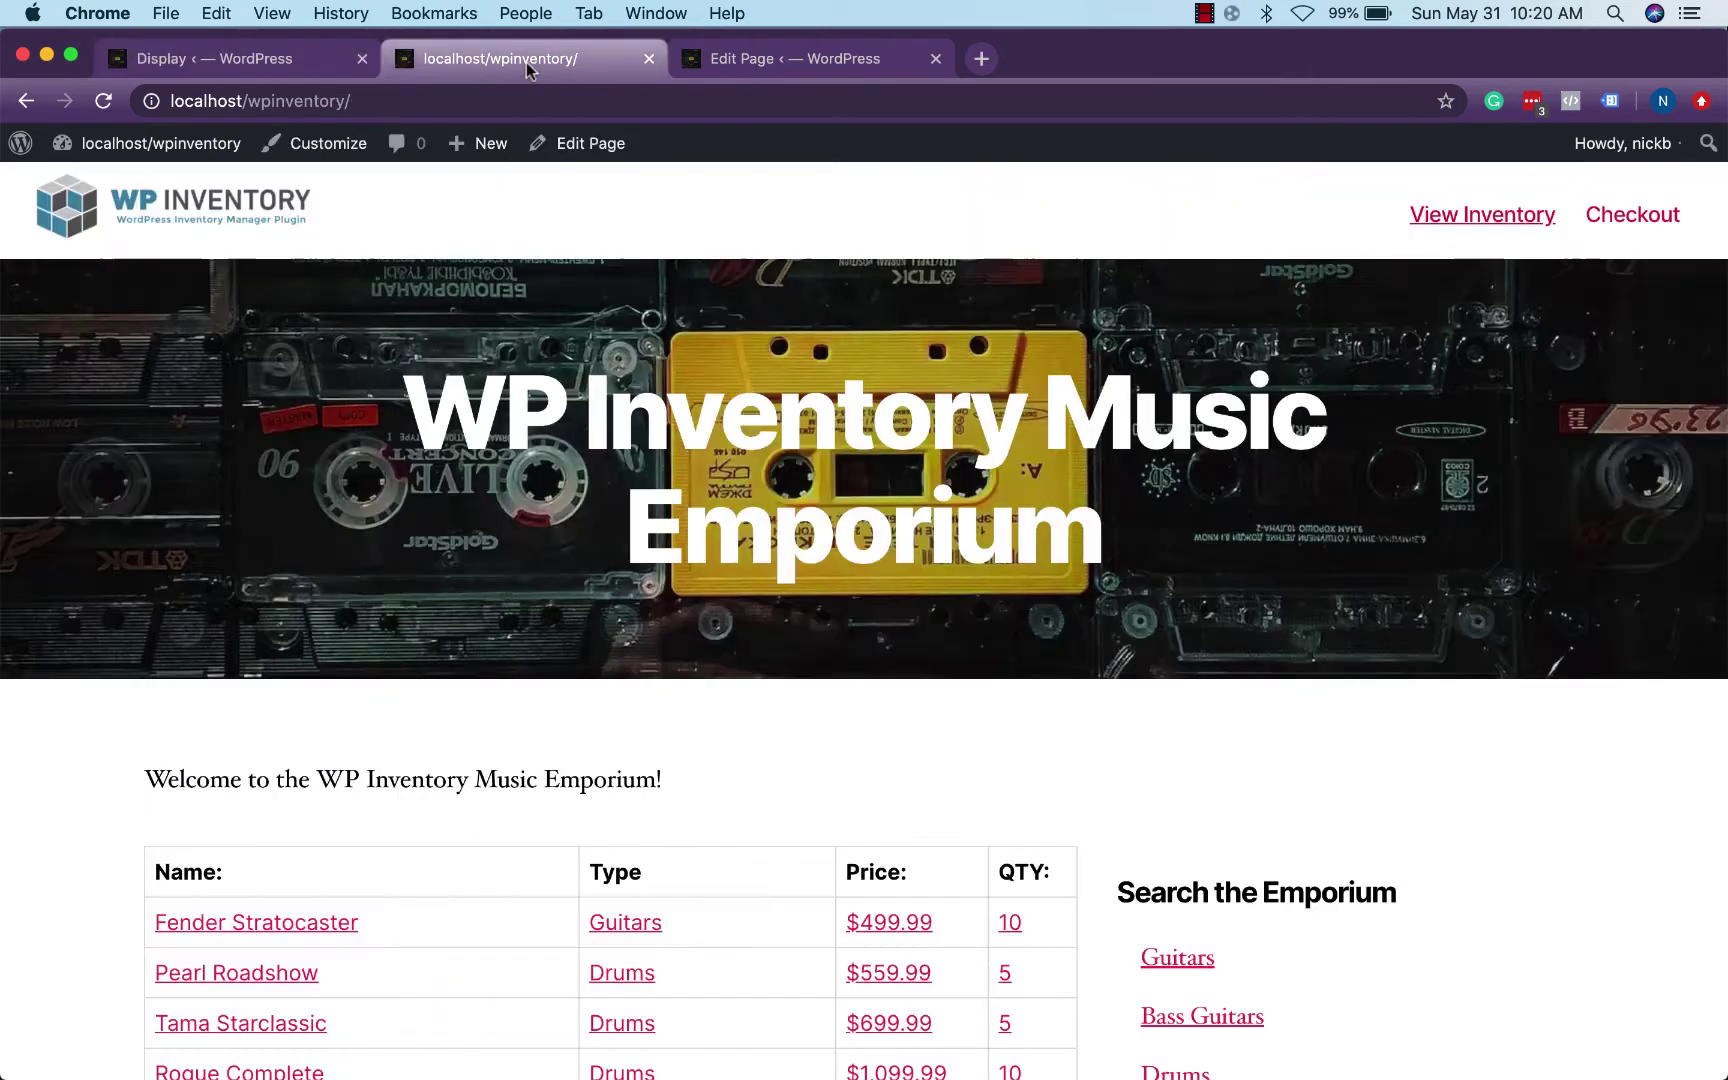
key("super+r")
scroll(720, 632, "down", 5)
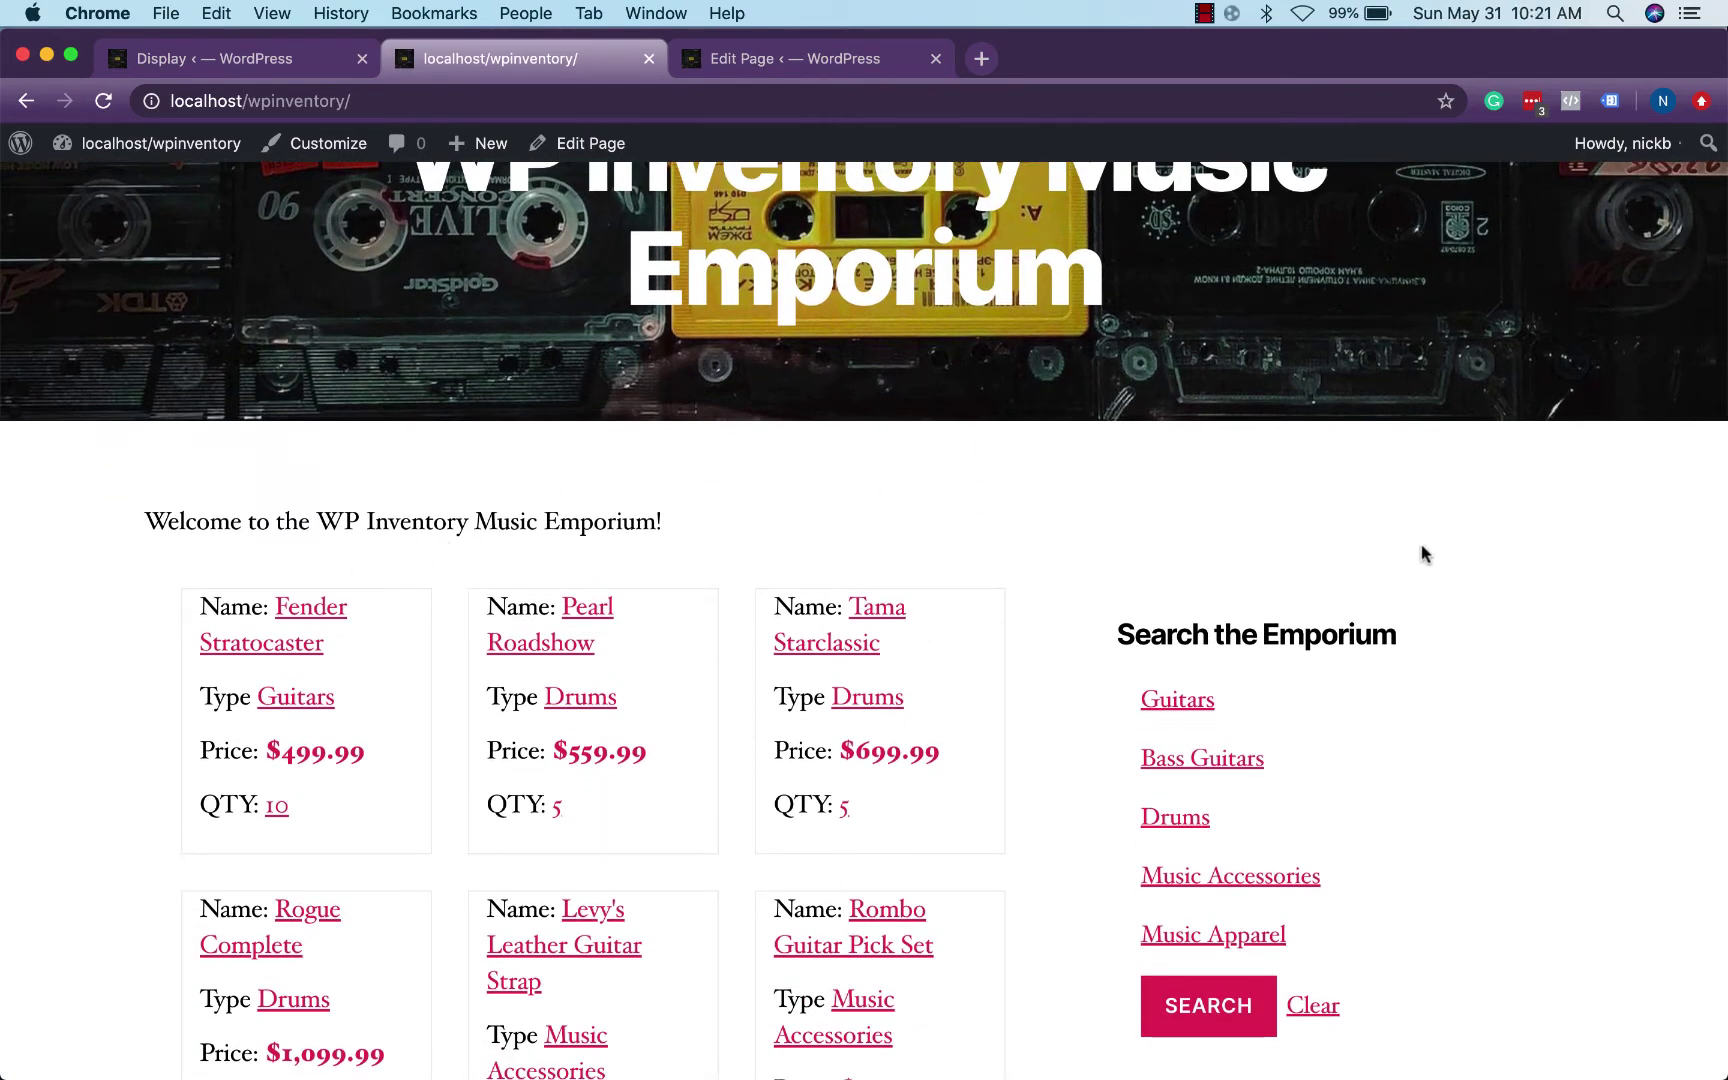
Step: Narrow the browser window to preview the card layout, then widen it back
left_click_drag(1722, 492, 631, 519)
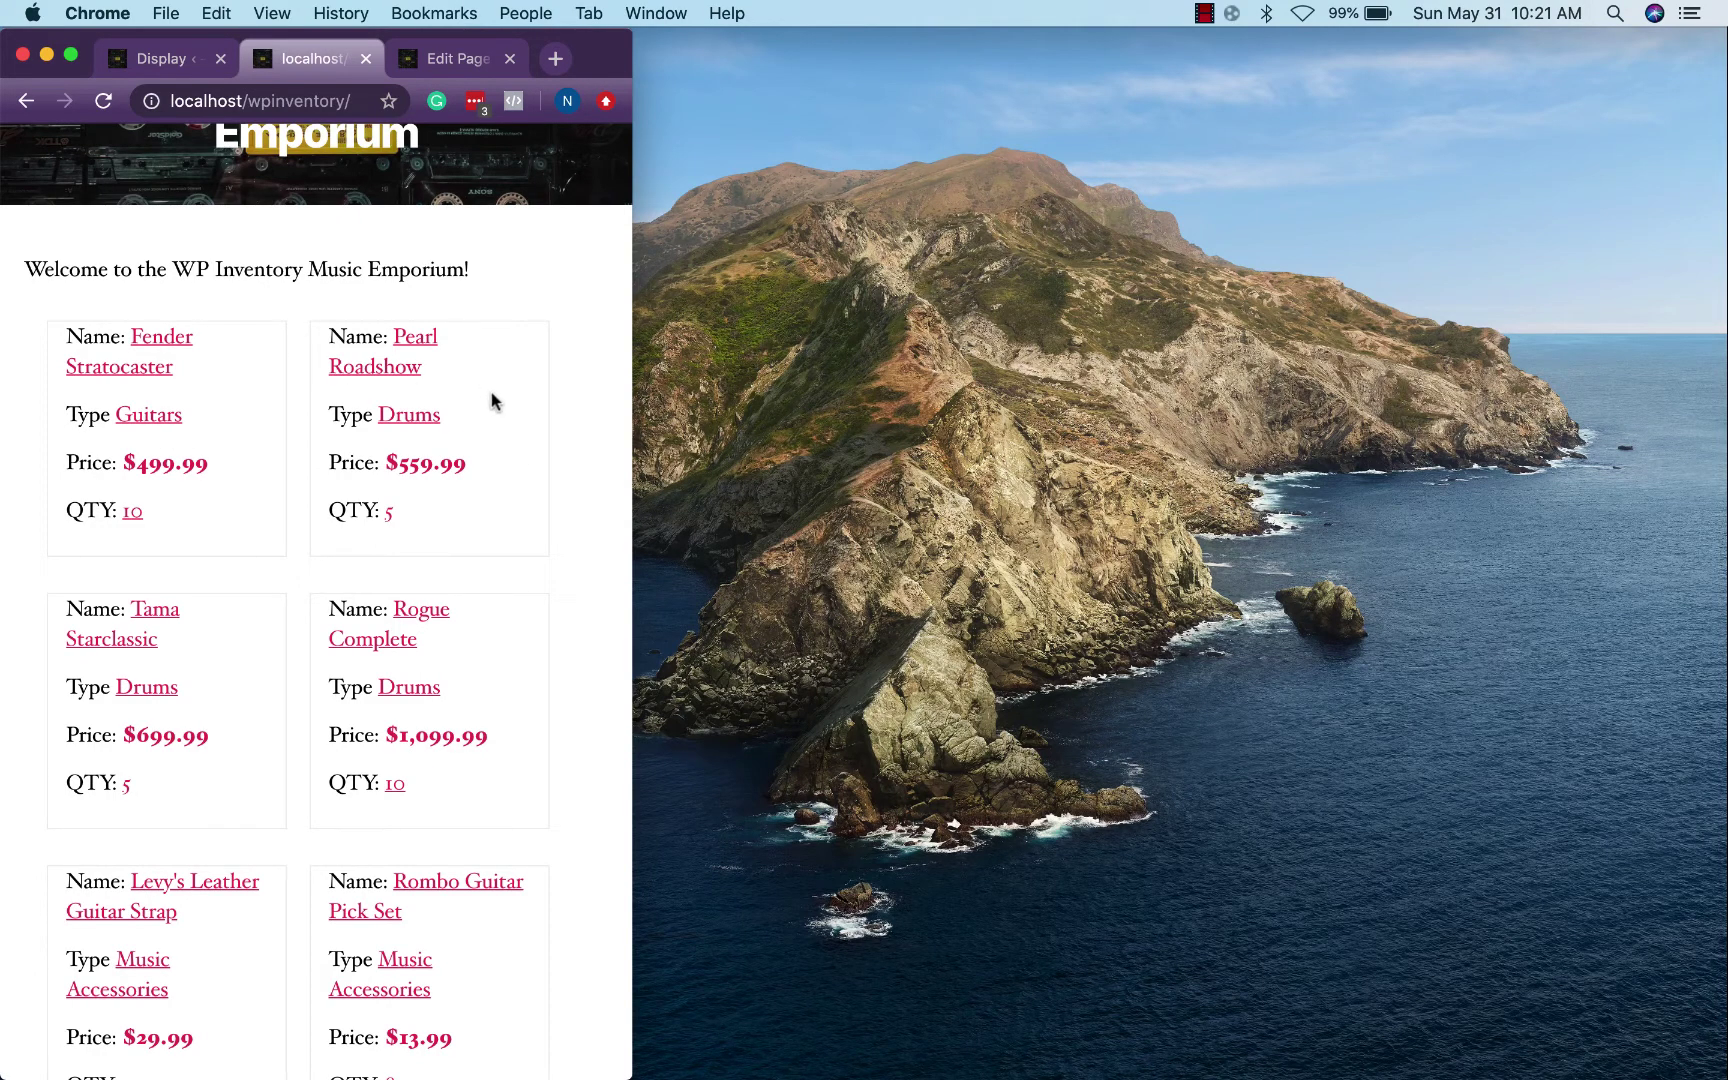
scroll(491, 395, "down", 5)
scroll(491, 400, "down", 10)
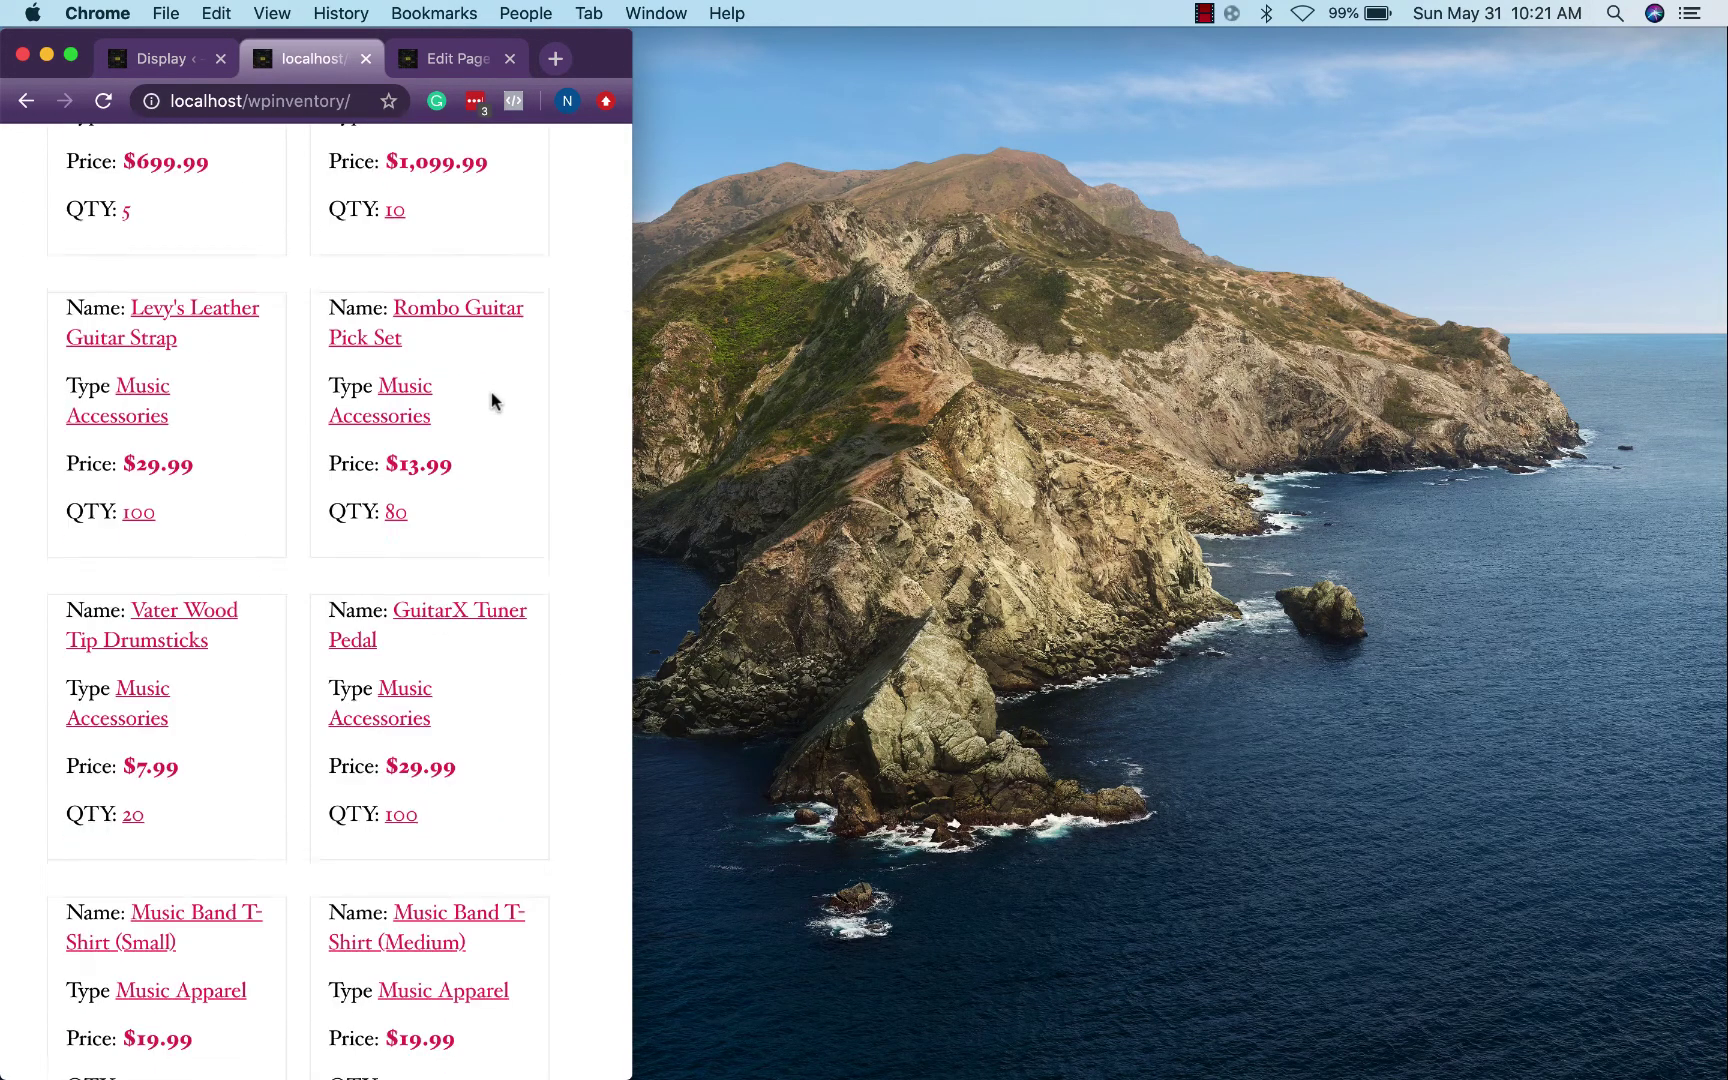
scroll(490, 400, "down", 8)
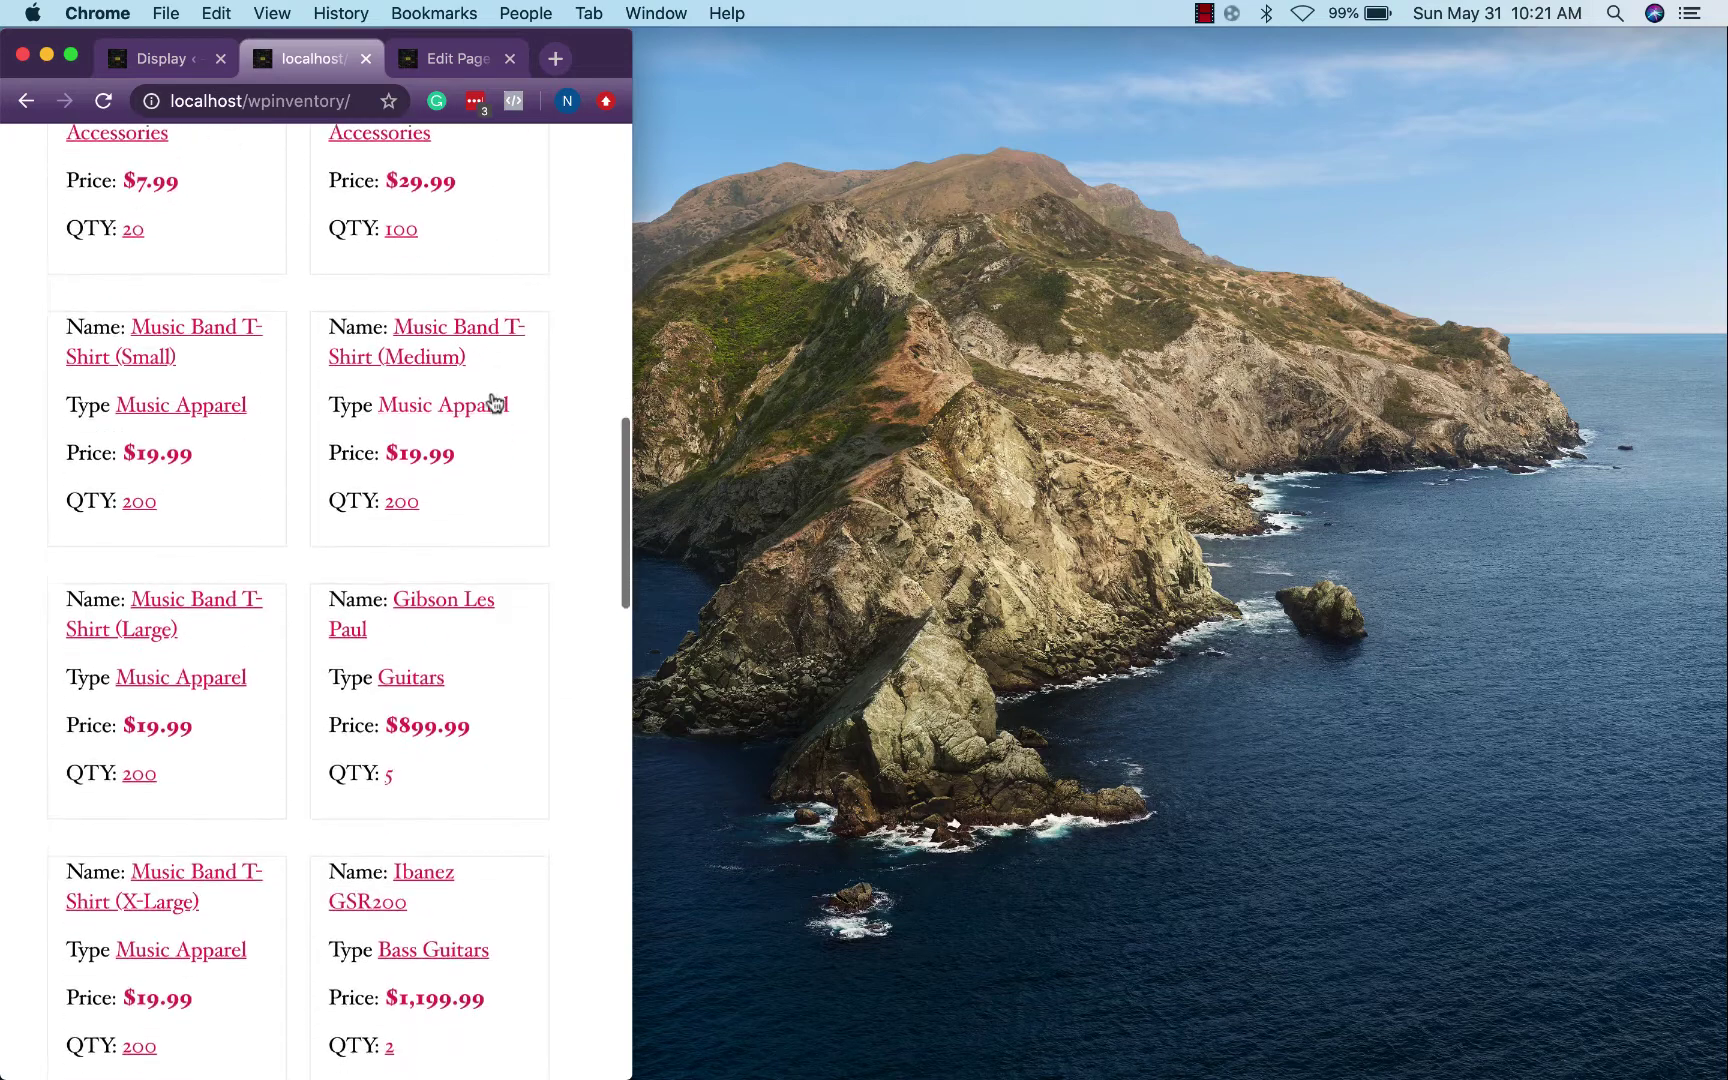
scroll(490, 397, "up", 20)
left_click_drag(632, 470, 1726, 472)
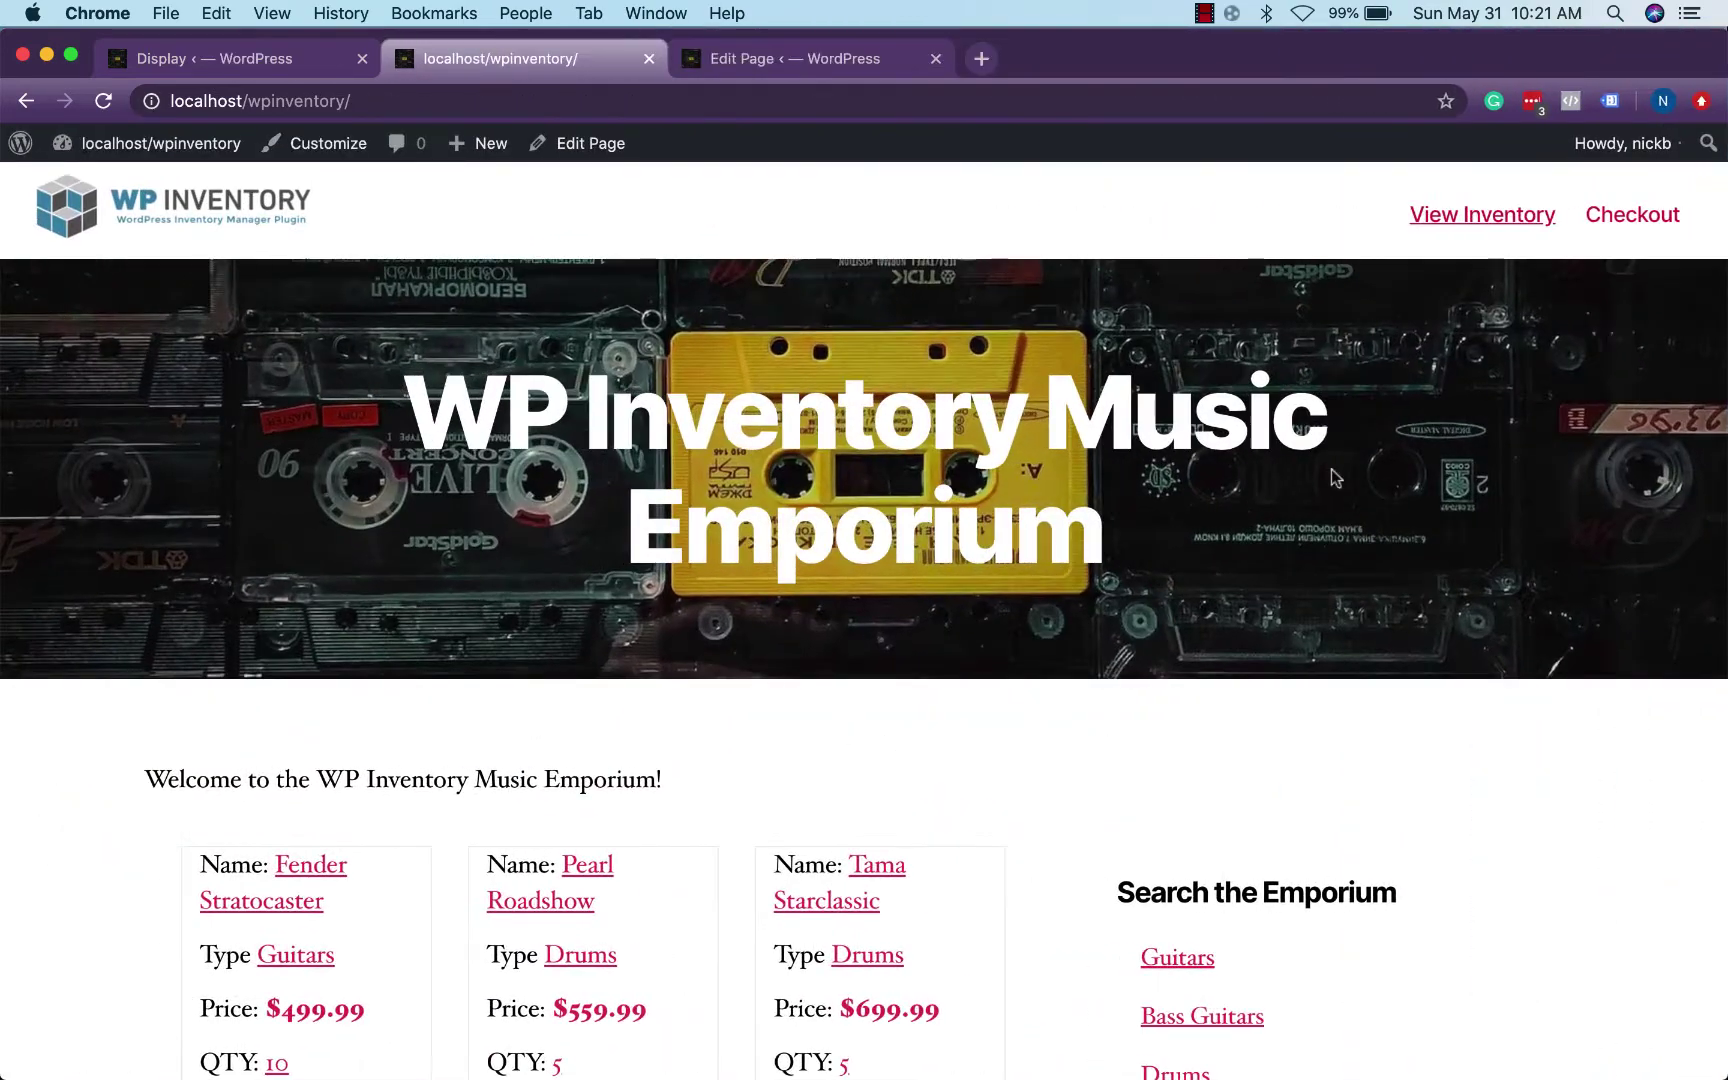
scroll(764, 598, "down", 3)
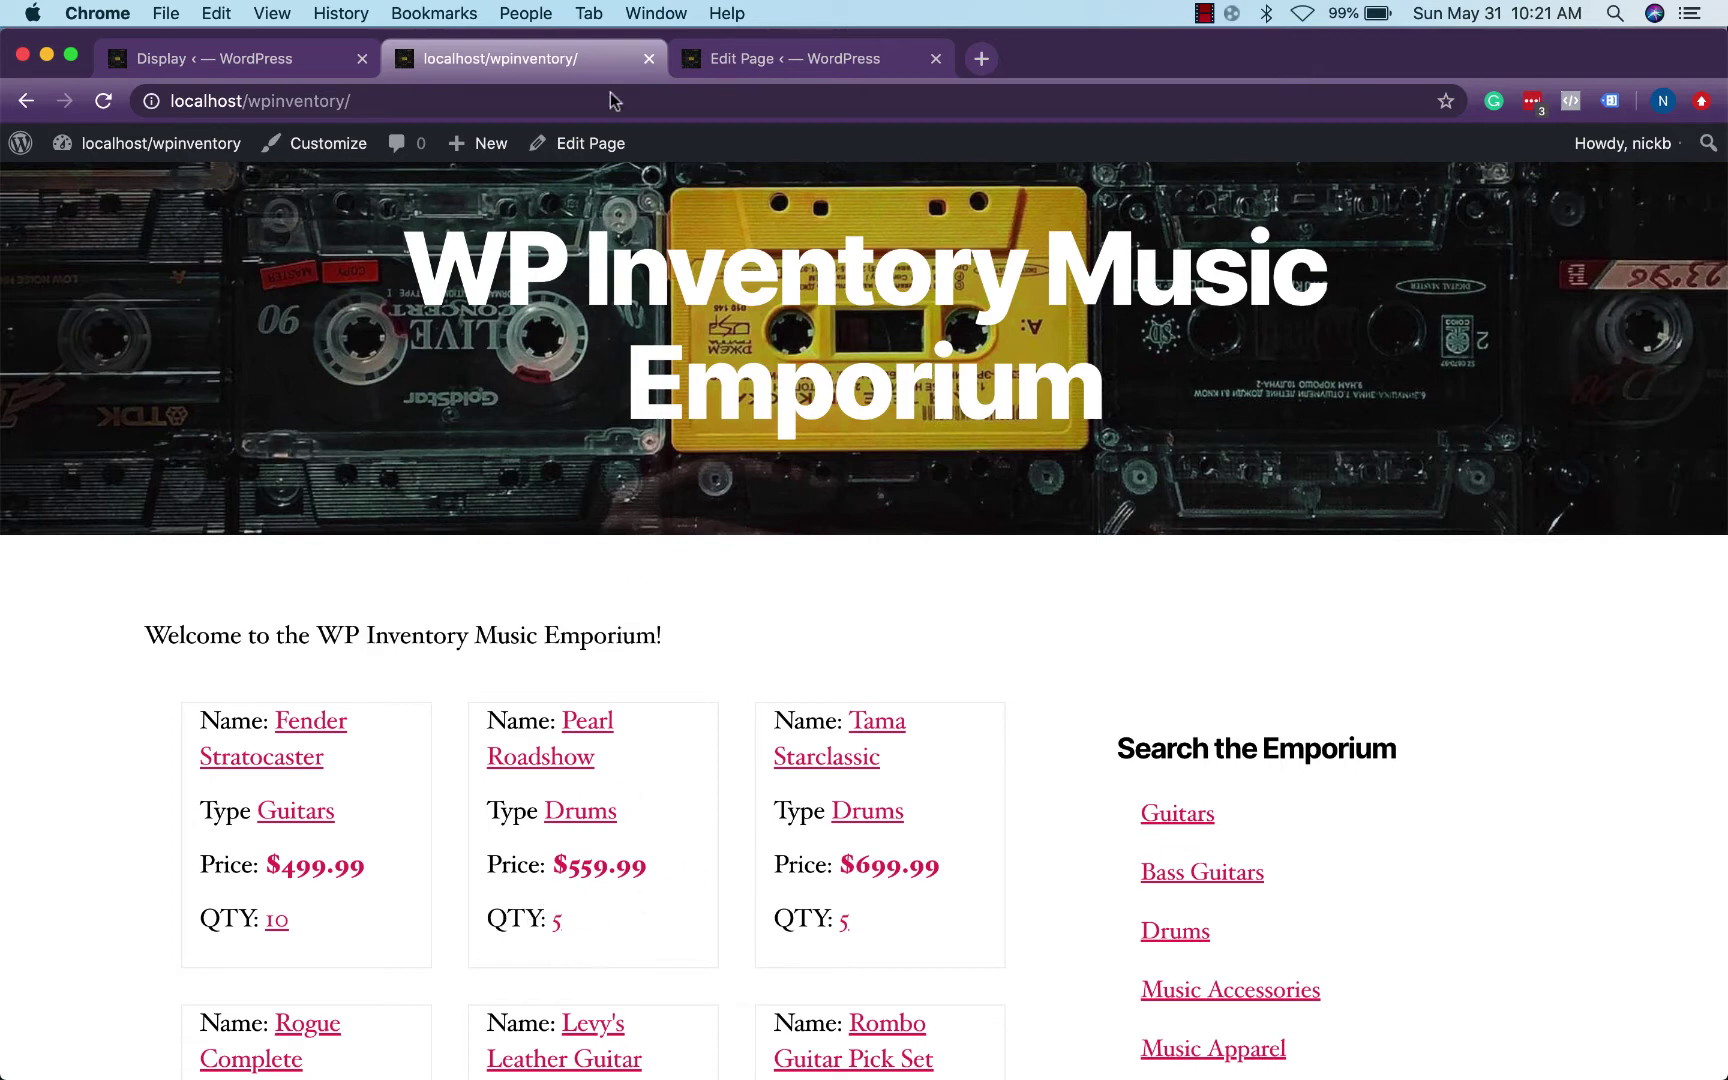
Step: Go back to the Guitars Manage Display settings listing Name, Type, Price and QTY
left_click(323, 59)
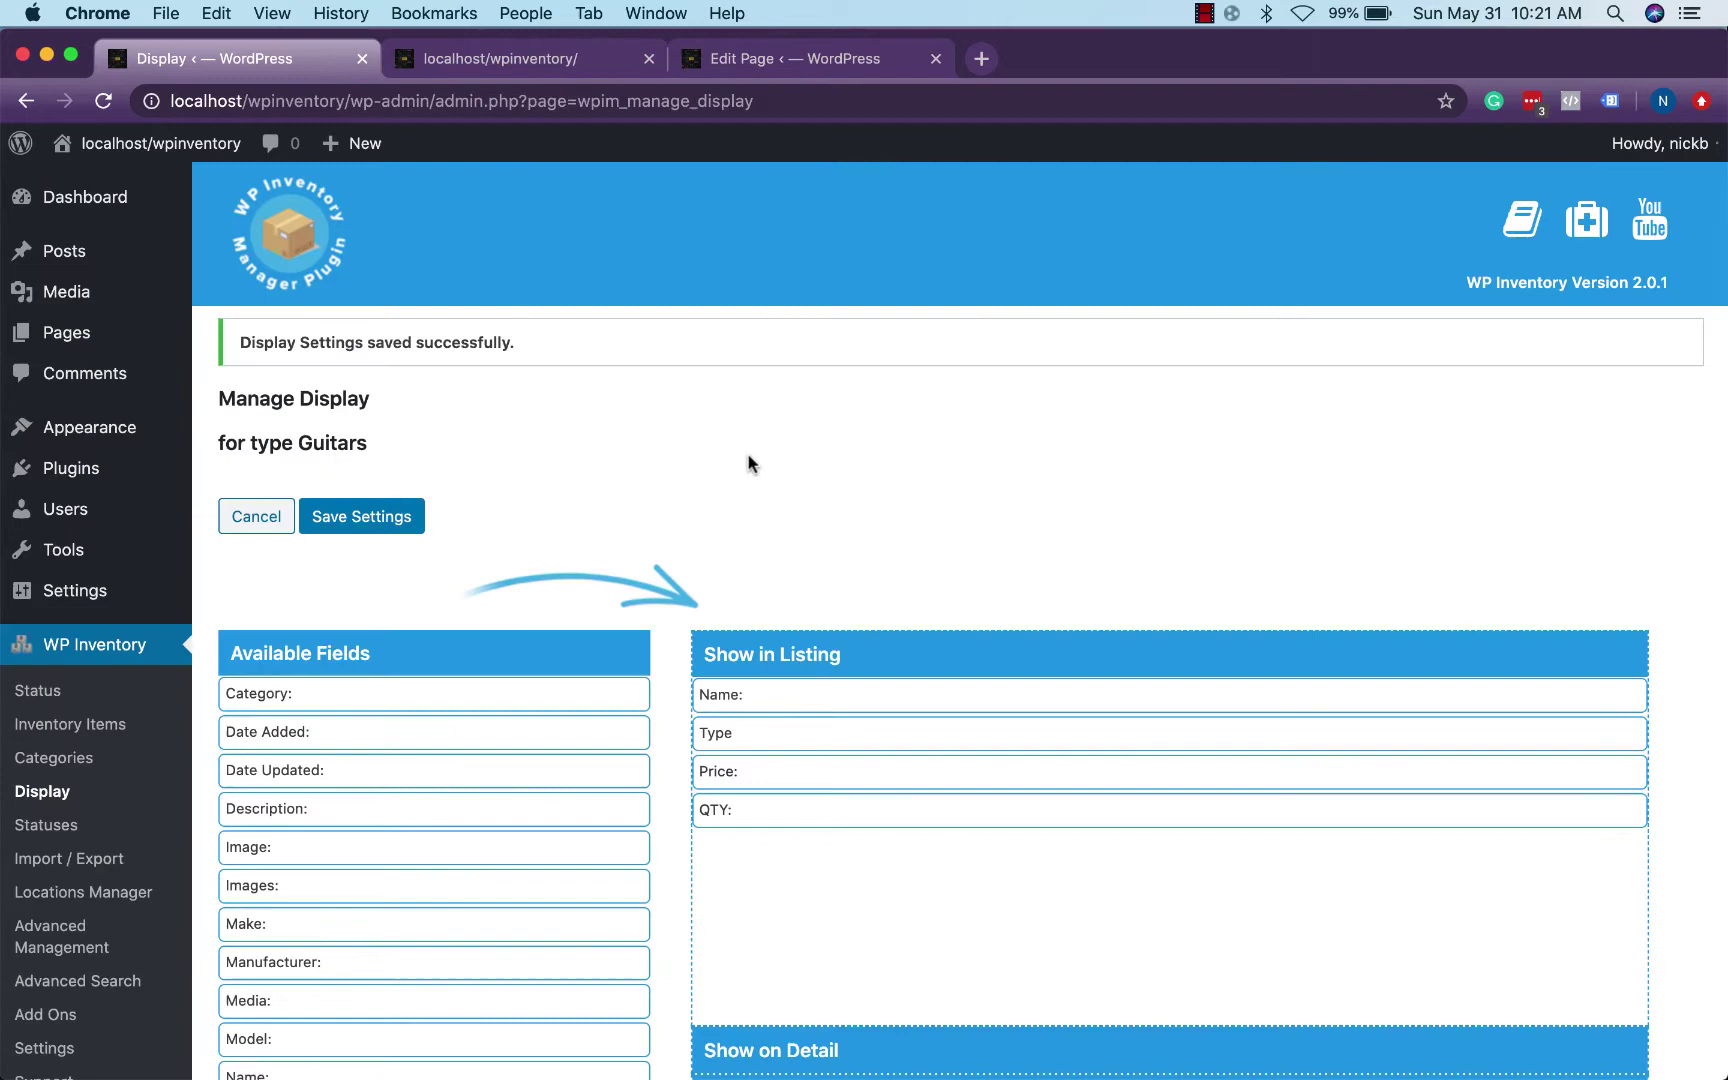
scroll(752, 465, "down", 3)
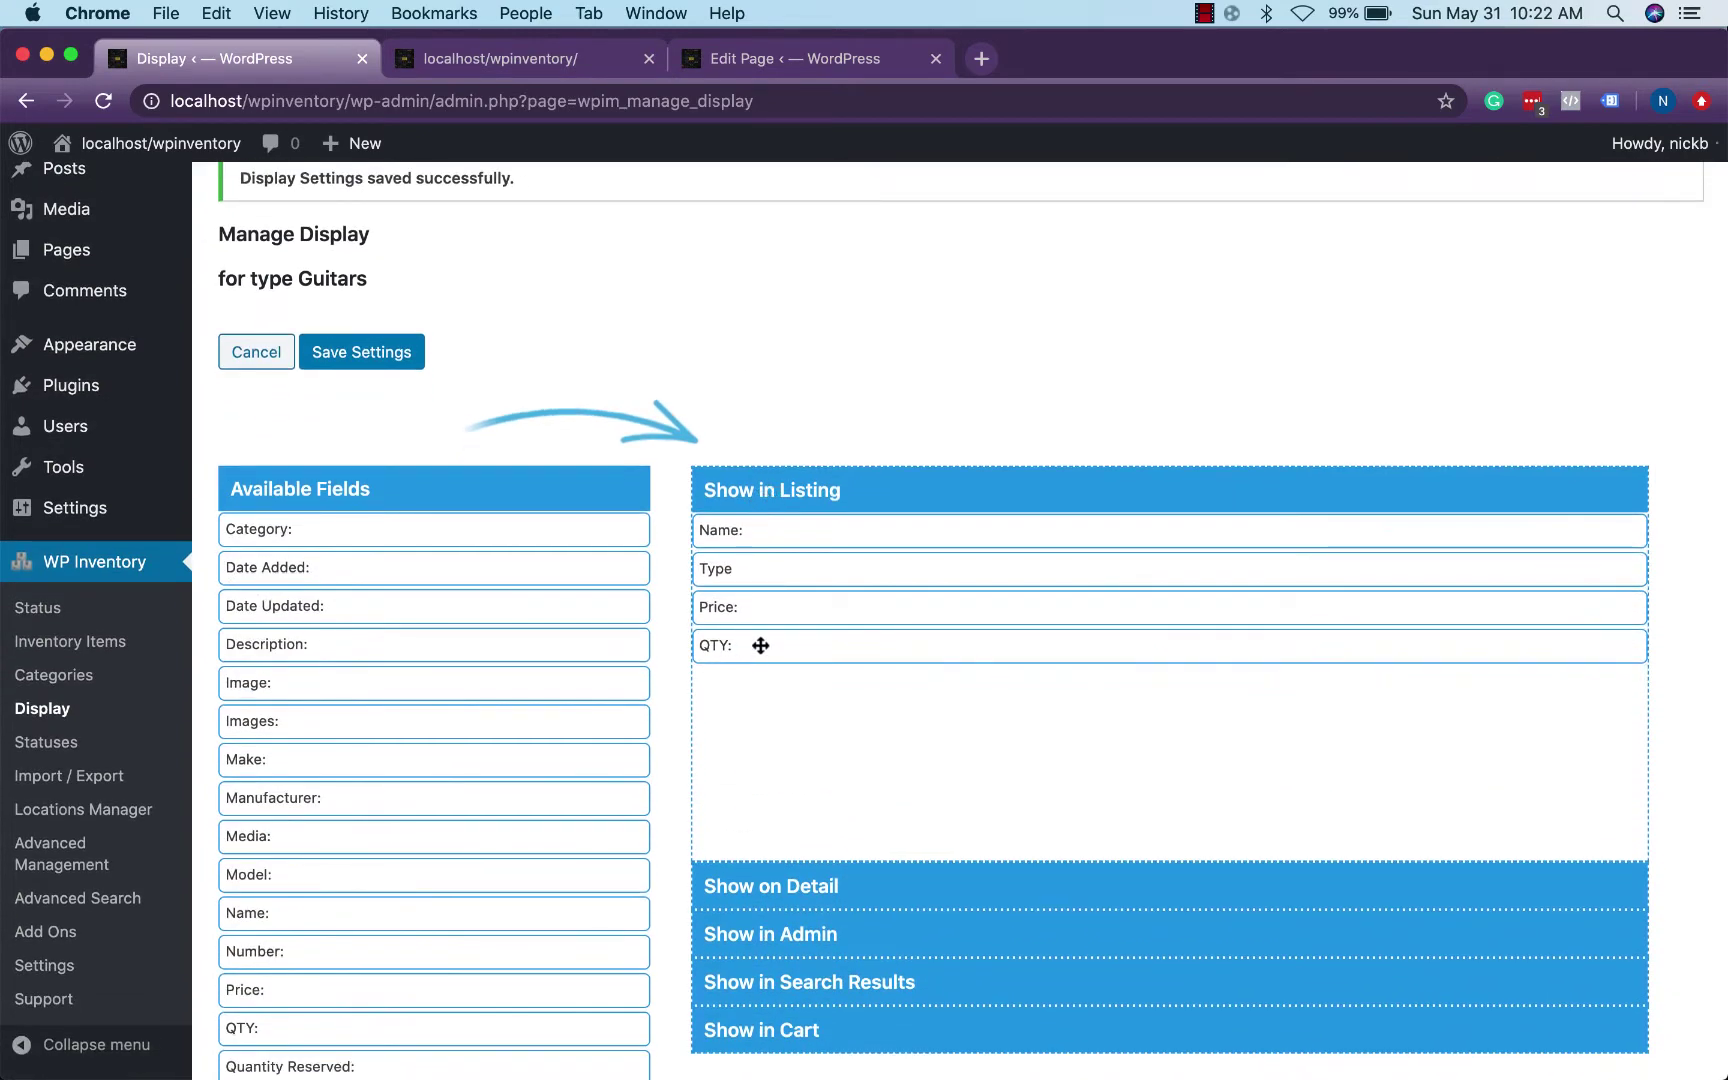
key("ctrl+Tab")
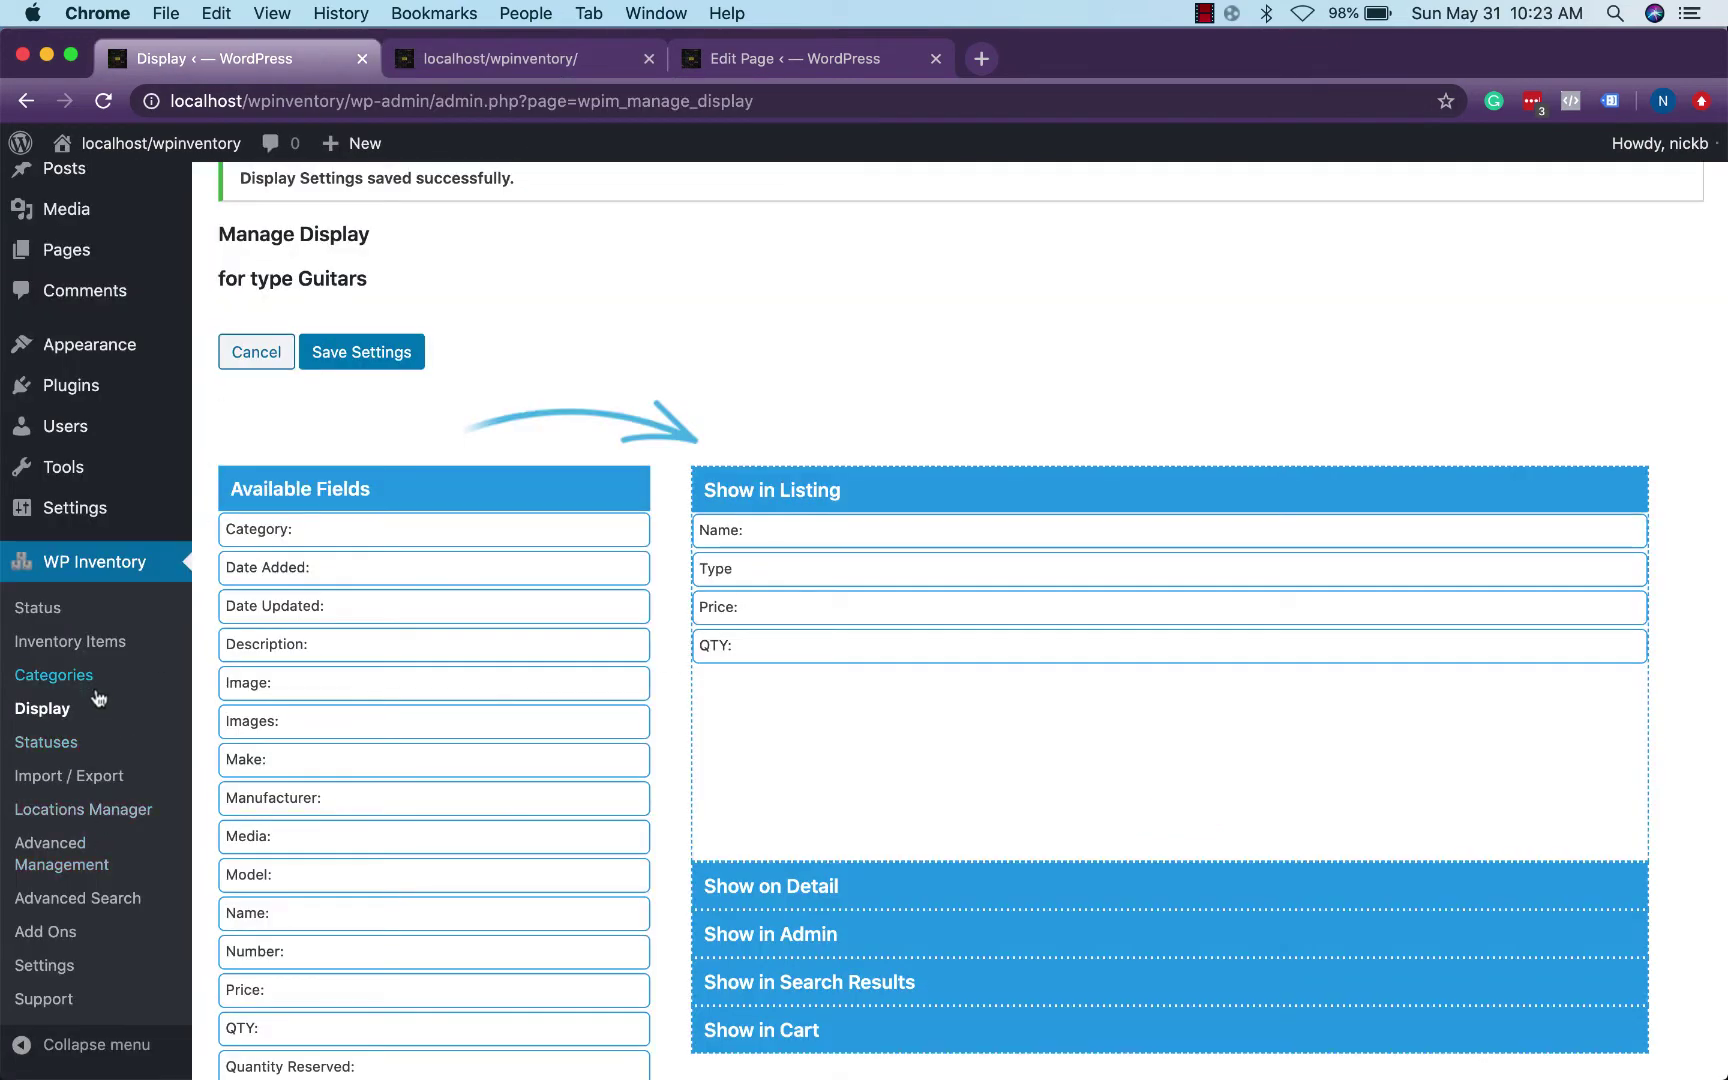
Step: Open the General > Item Display inventory settings, briefly checking the storefront
left_click(78, 972)
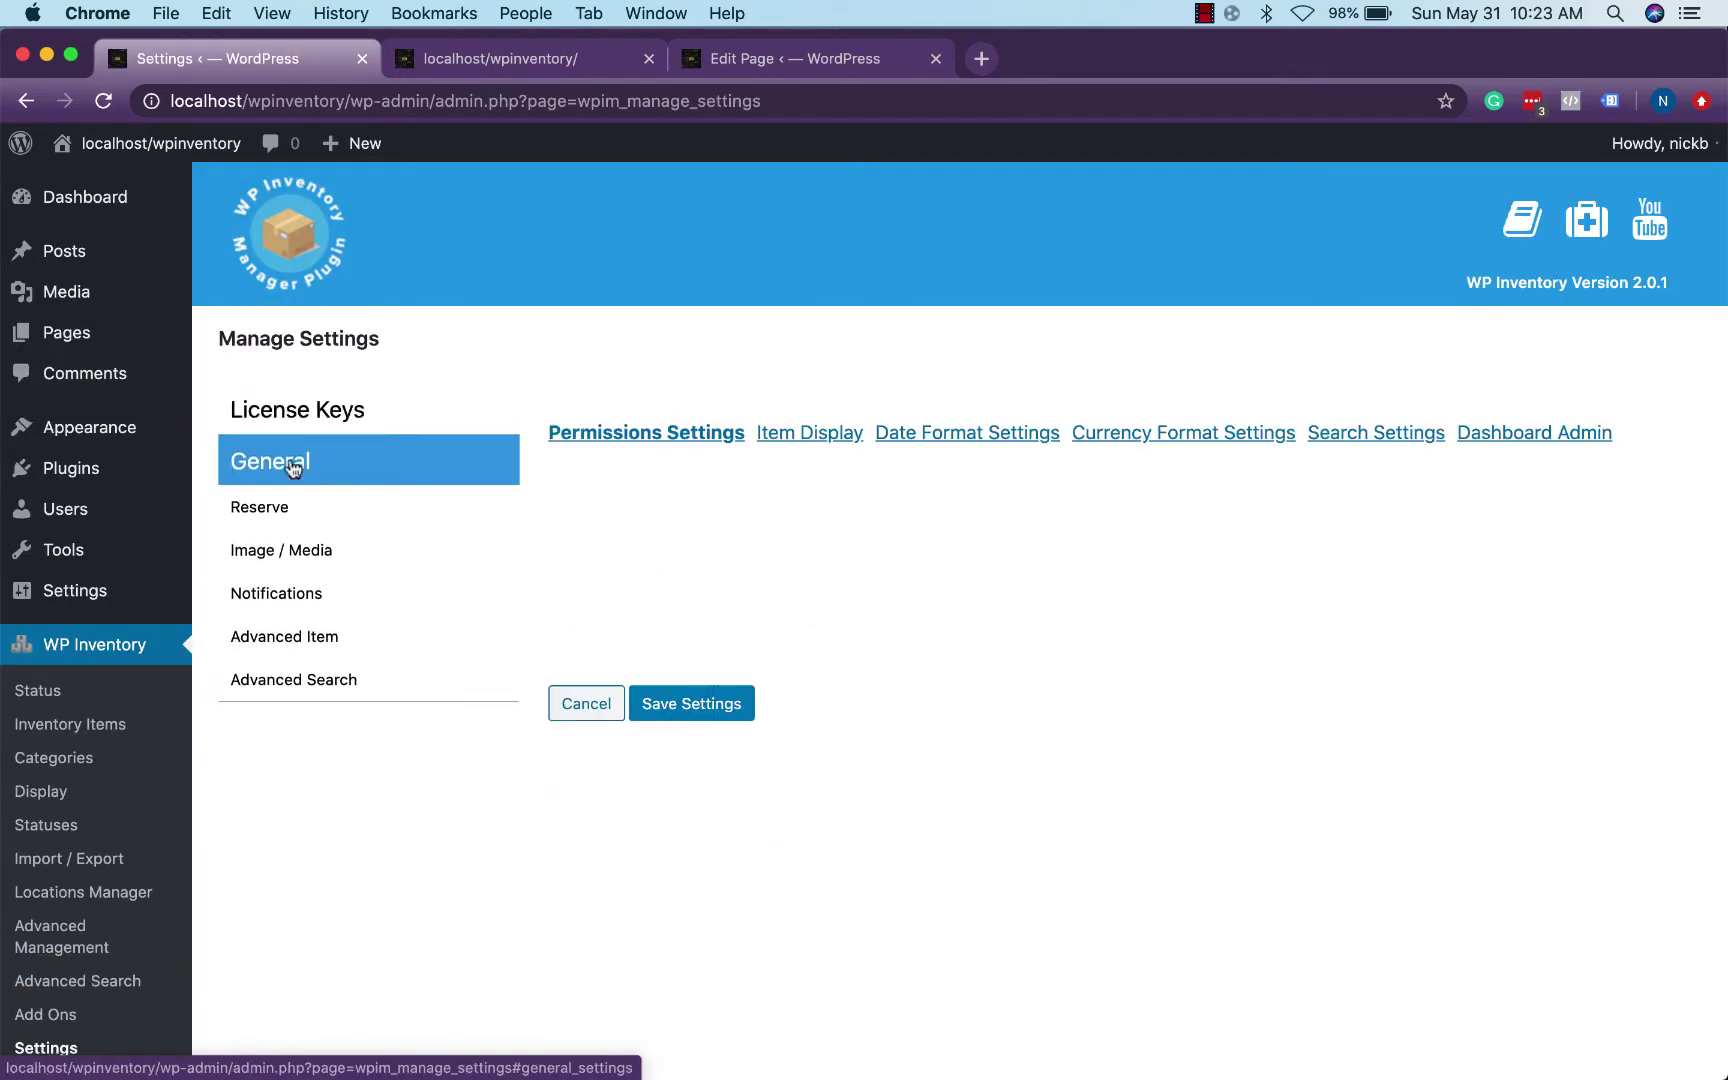
left_click(300, 459)
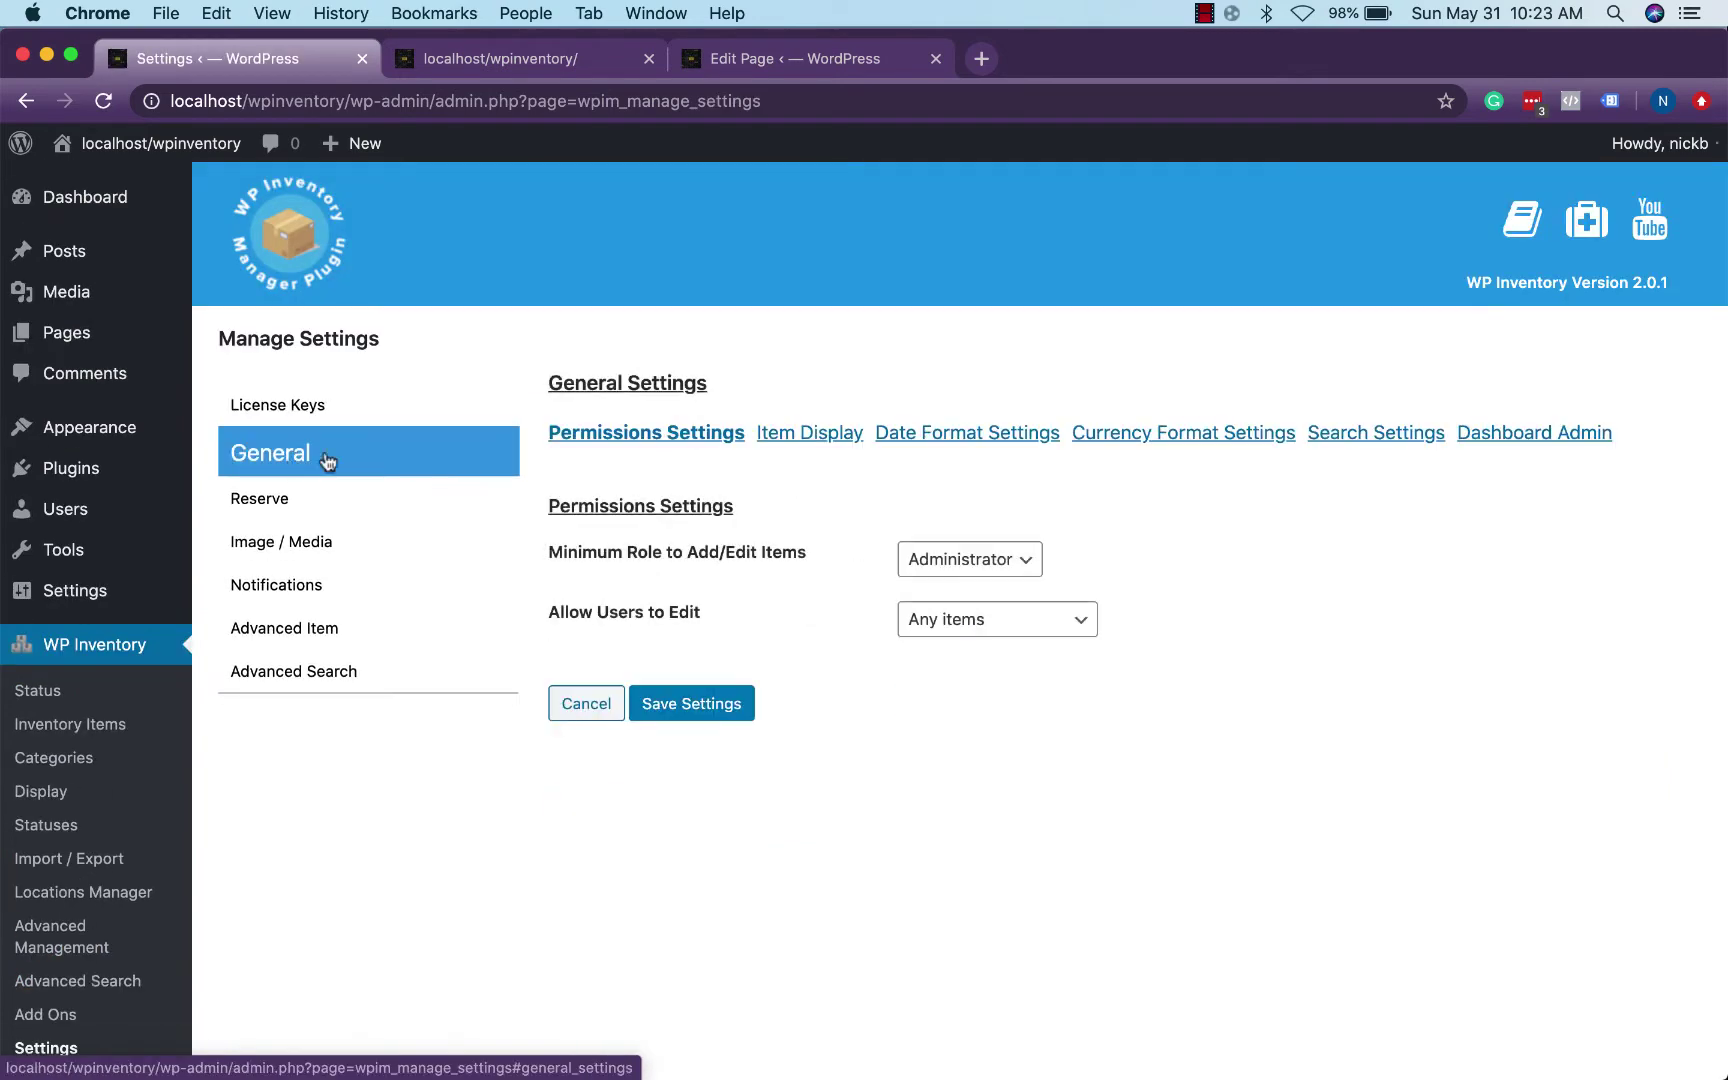
left_click(807, 445)
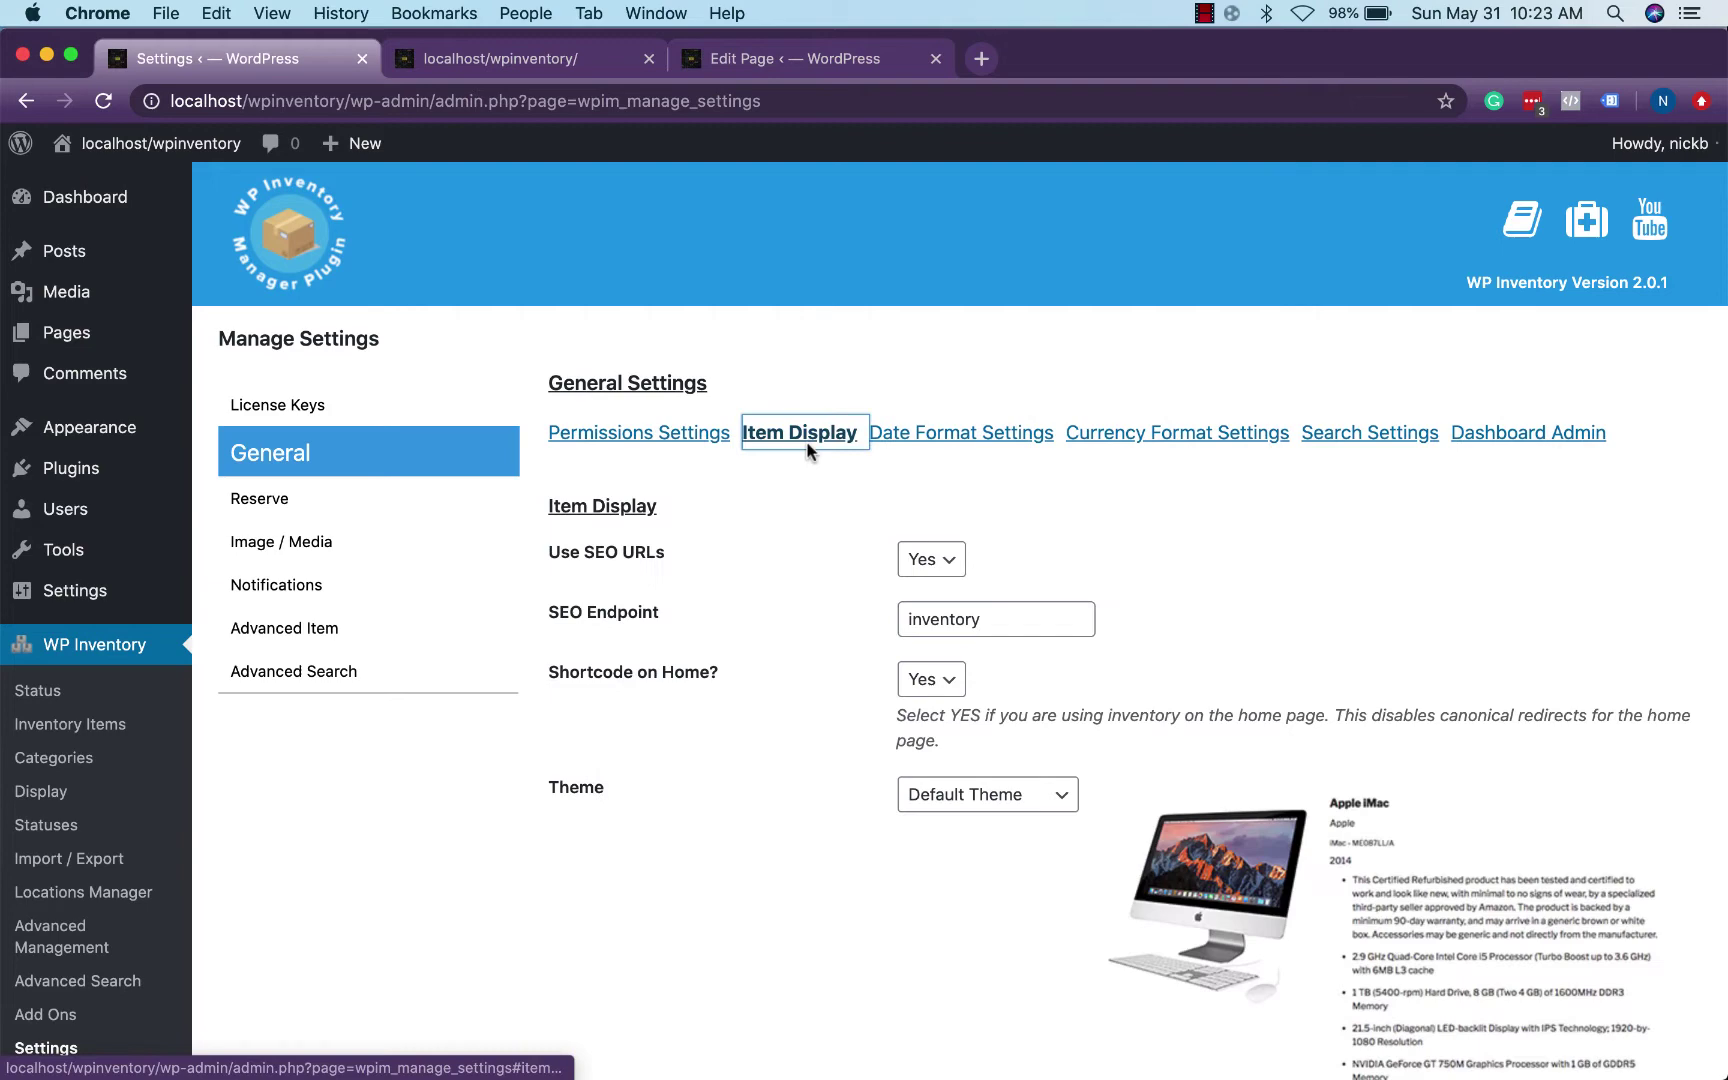
scroll(1228, 643, "down", 5)
scroll(1226, 636, "down", 12)
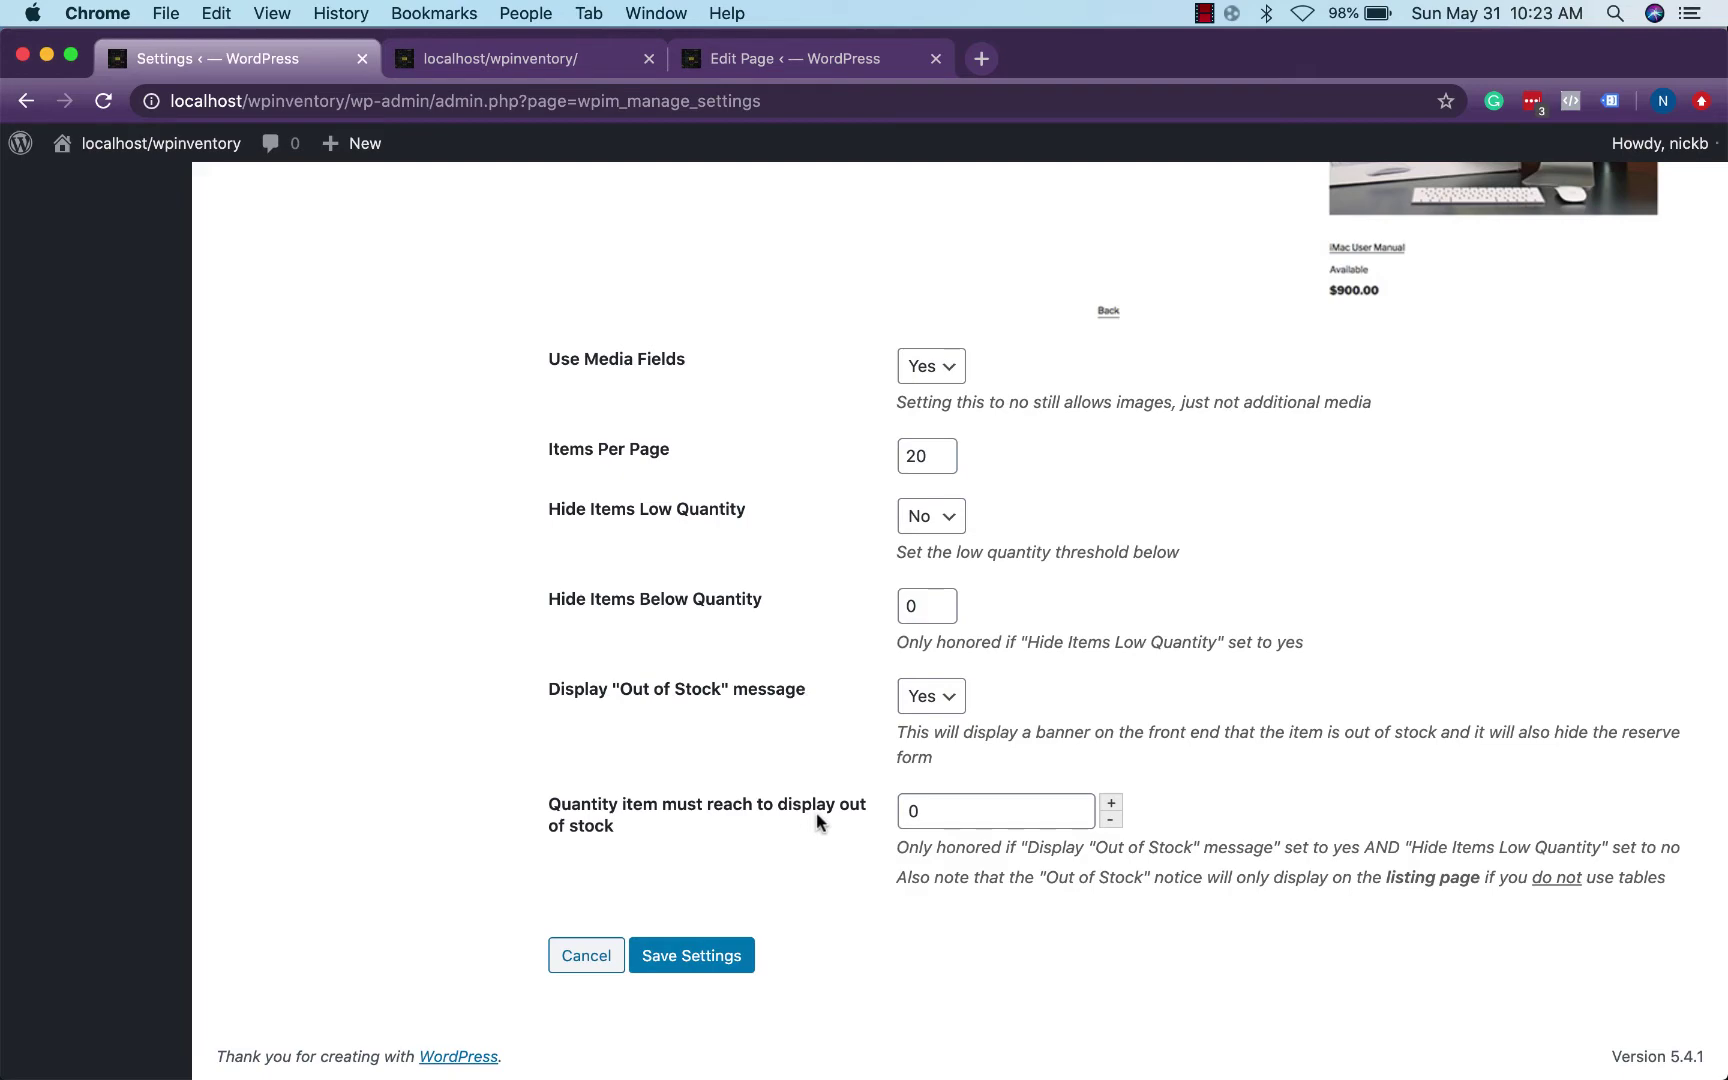
left_click(561, 62)
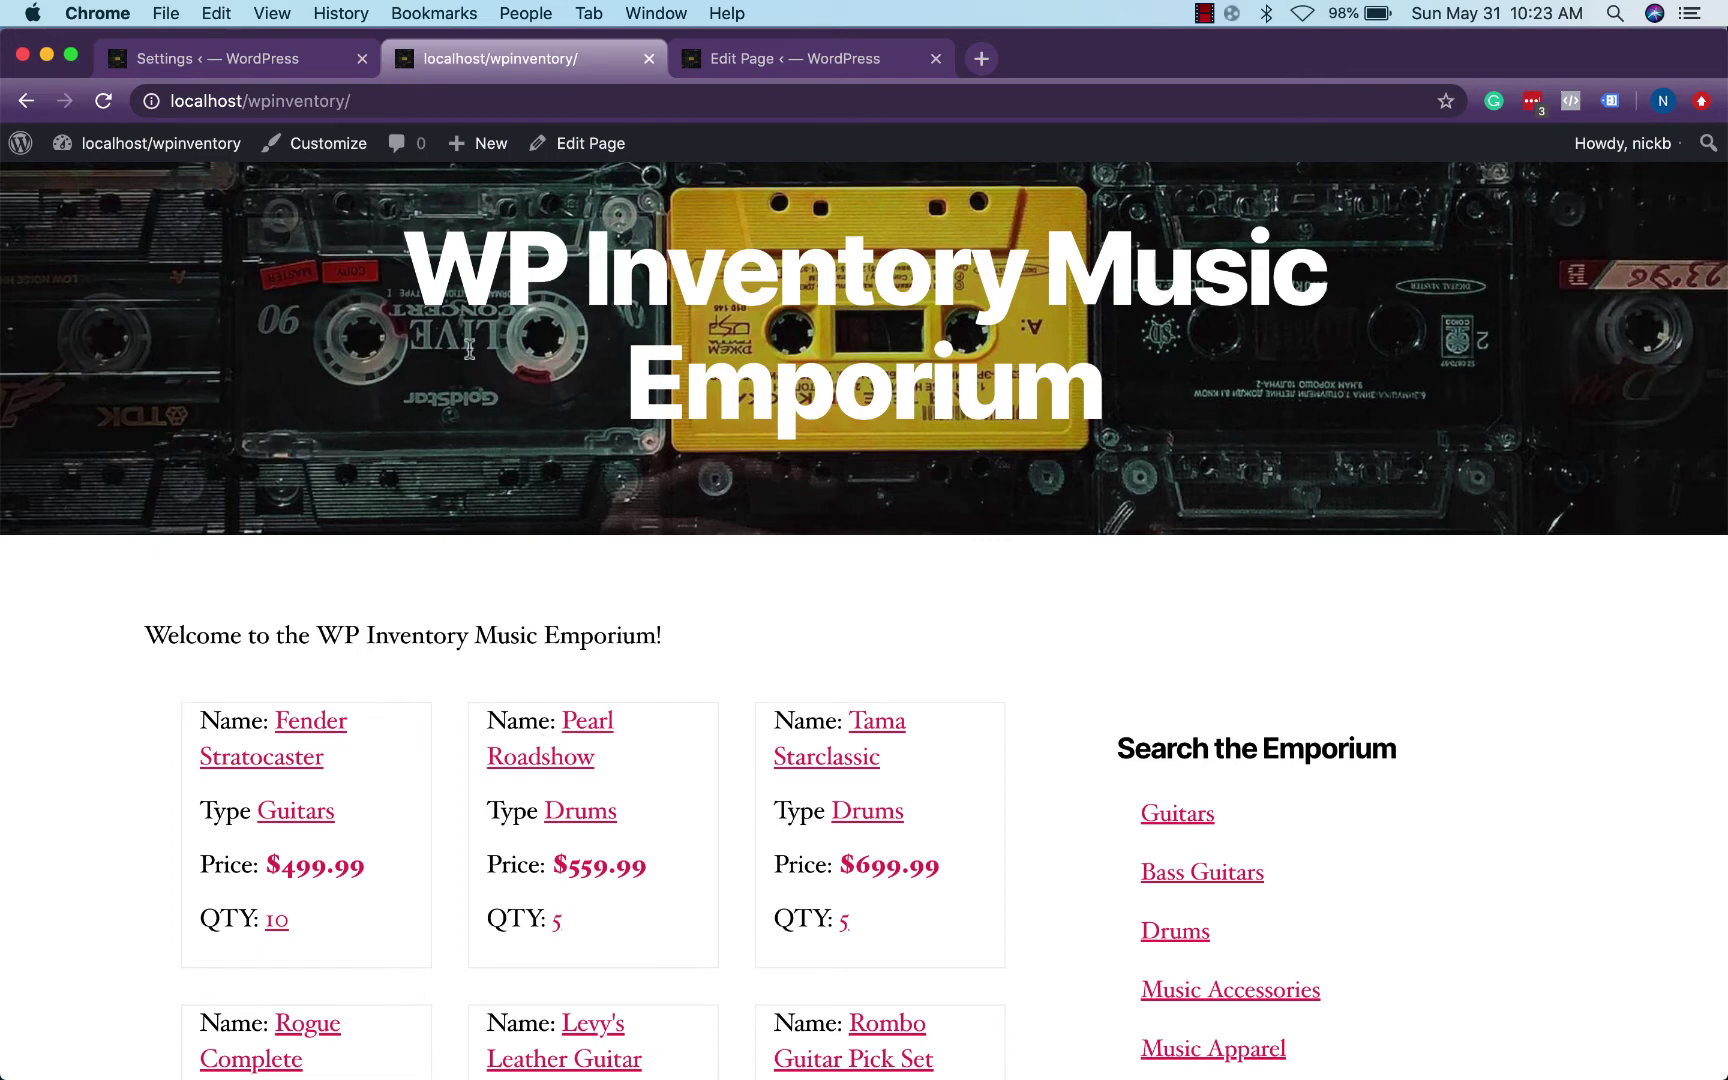
left_click(230, 58)
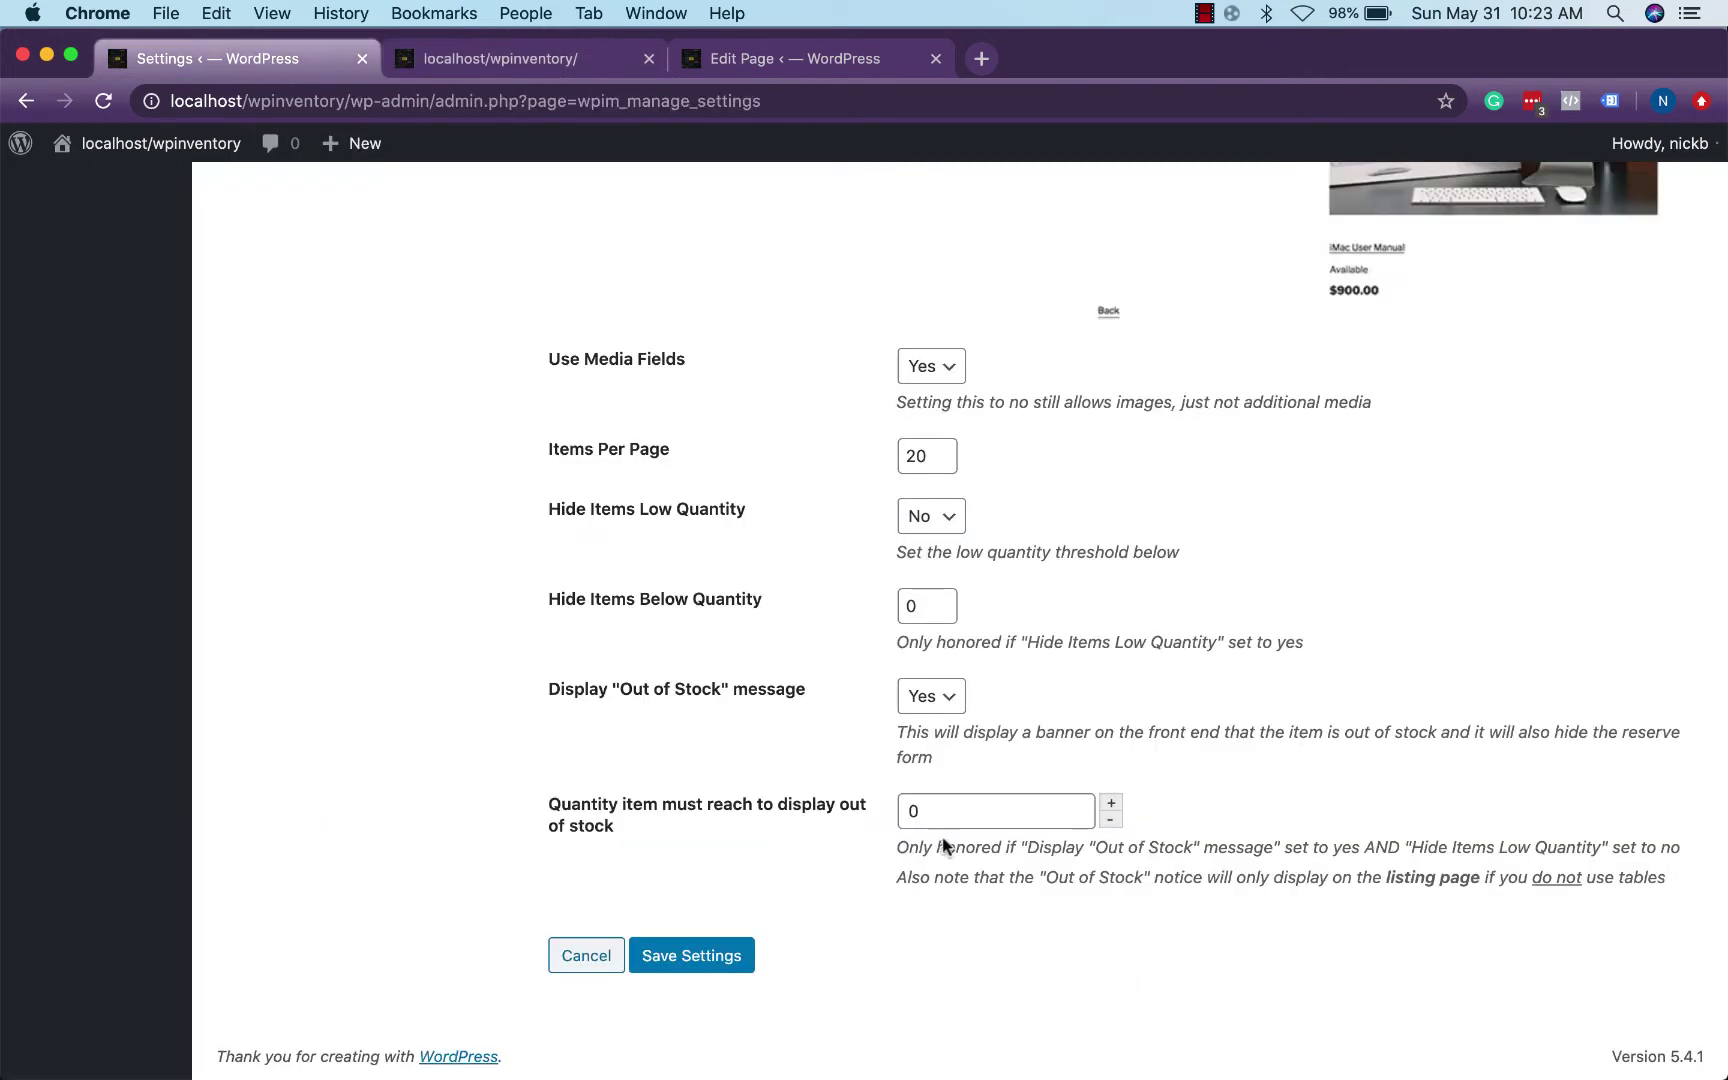
Step: Set the out-of-stock quantity threshold to 5 and save the settings
double_click(1111, 803)
left_click(1113, 804)
left_click(738, 953)
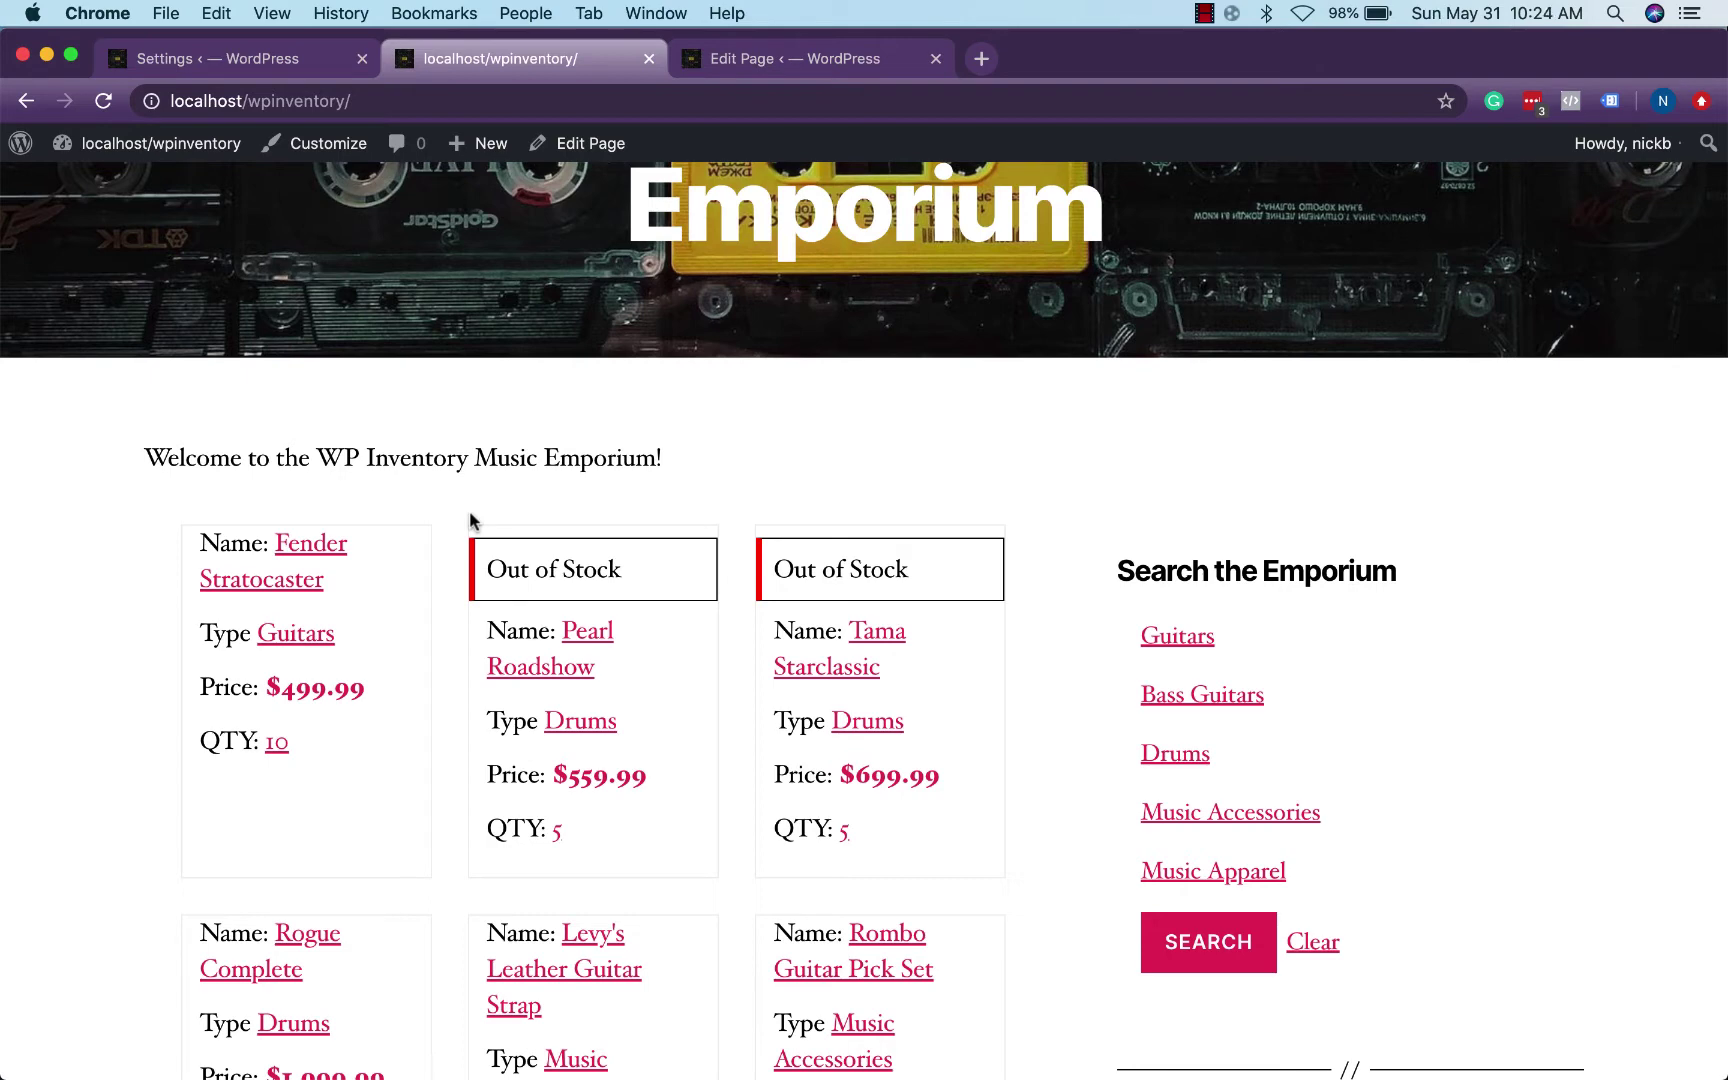
scroll(1052, 467, "down", 3)
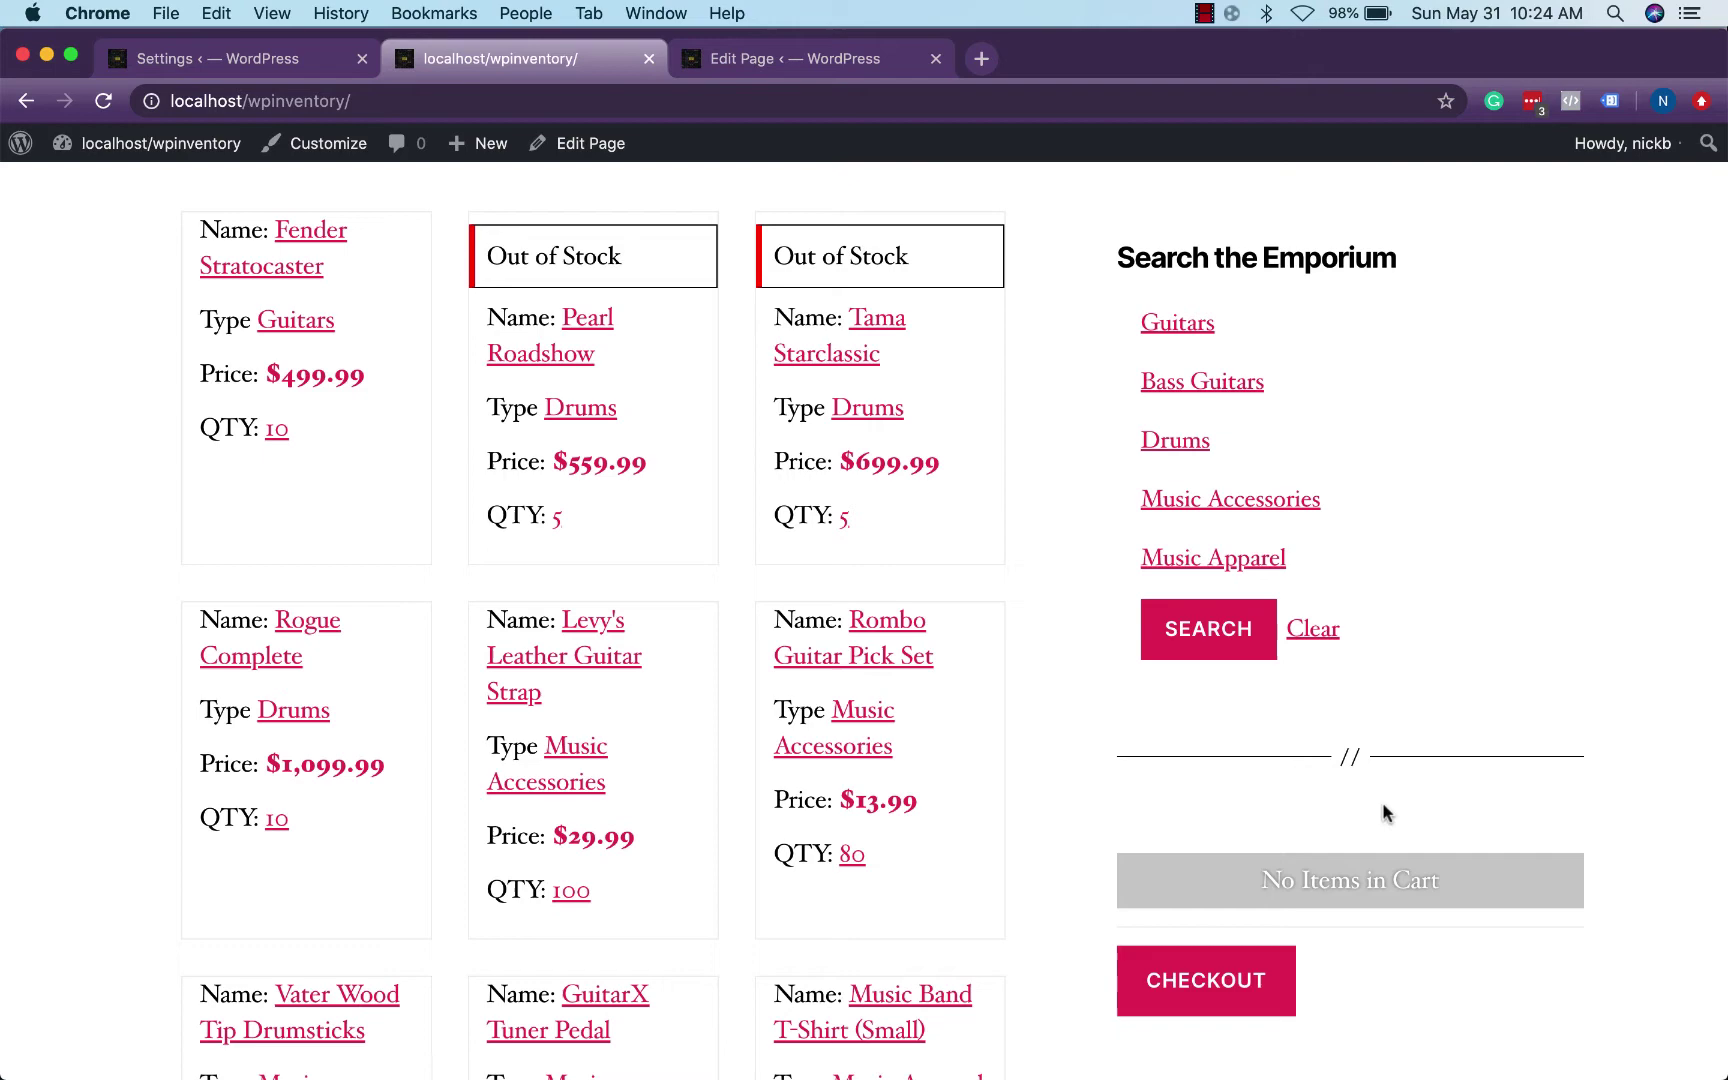
scroll(1382, 812, "up", 4)
scroll(1100, 692, "up", 1)
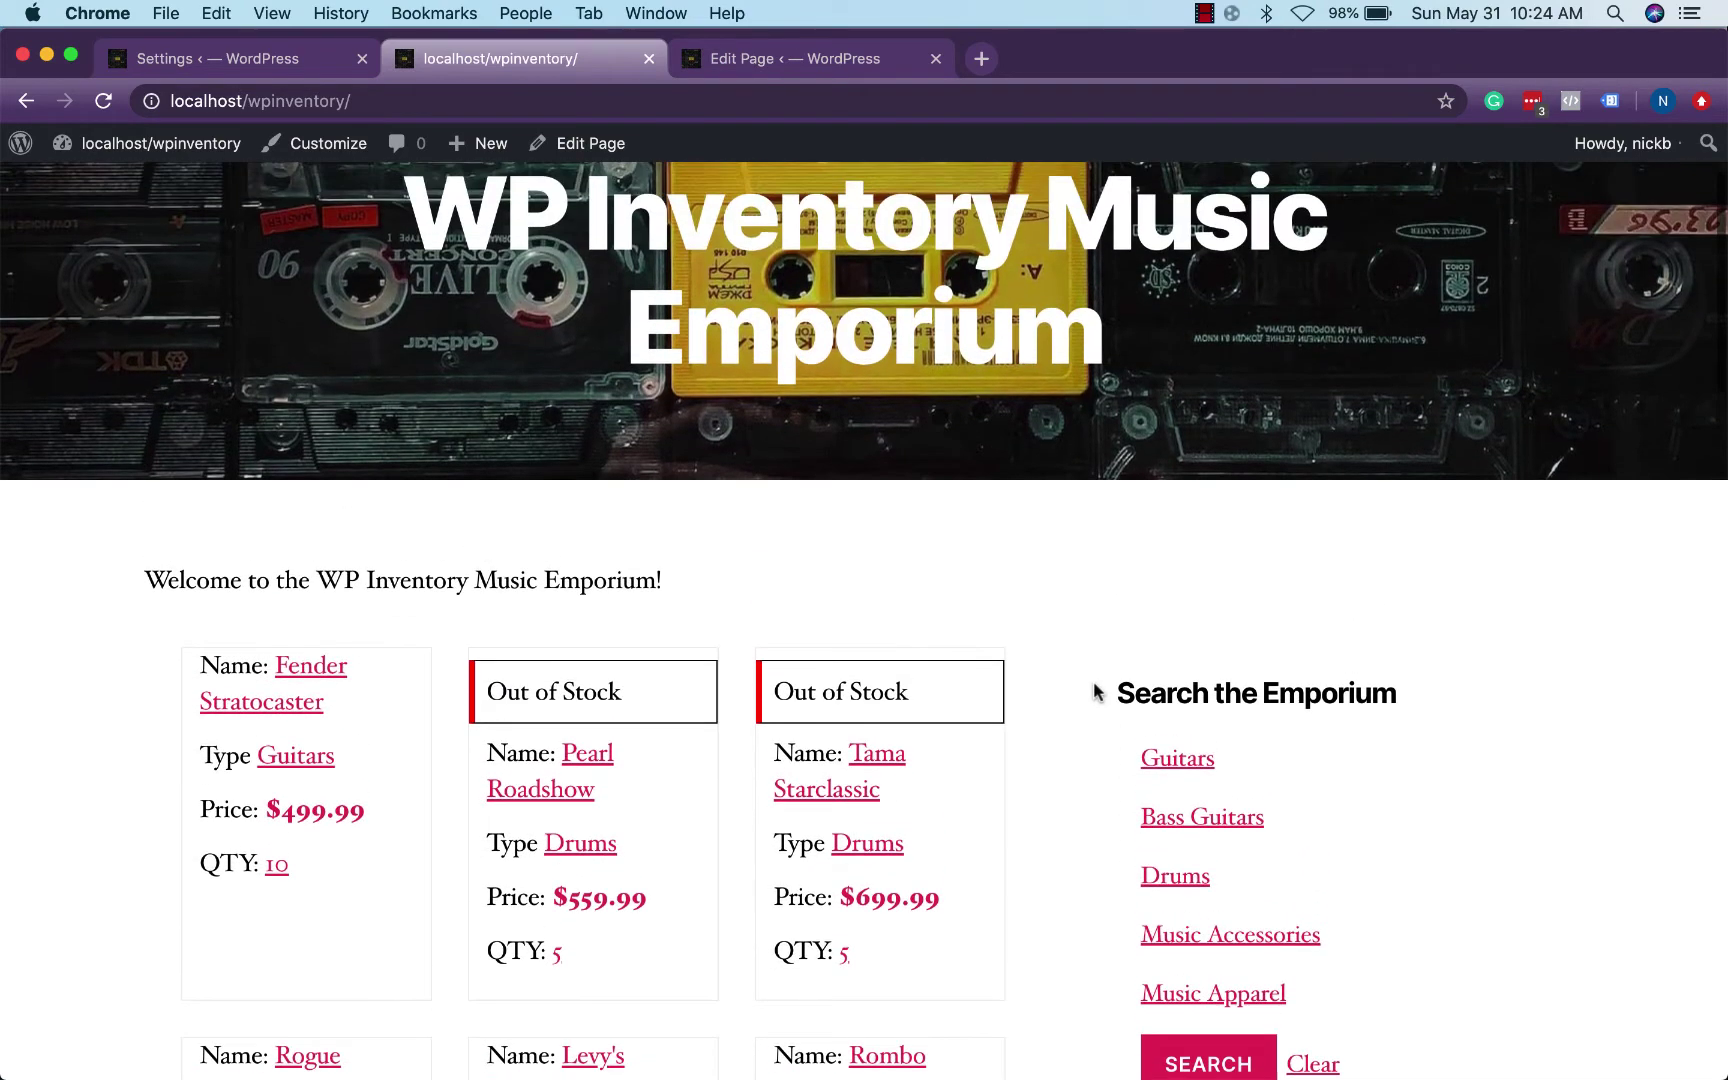
Step: Set Reservation Cart's Show Add To Cart in Inventory Listing to Yes and save
left_click(297, 60)
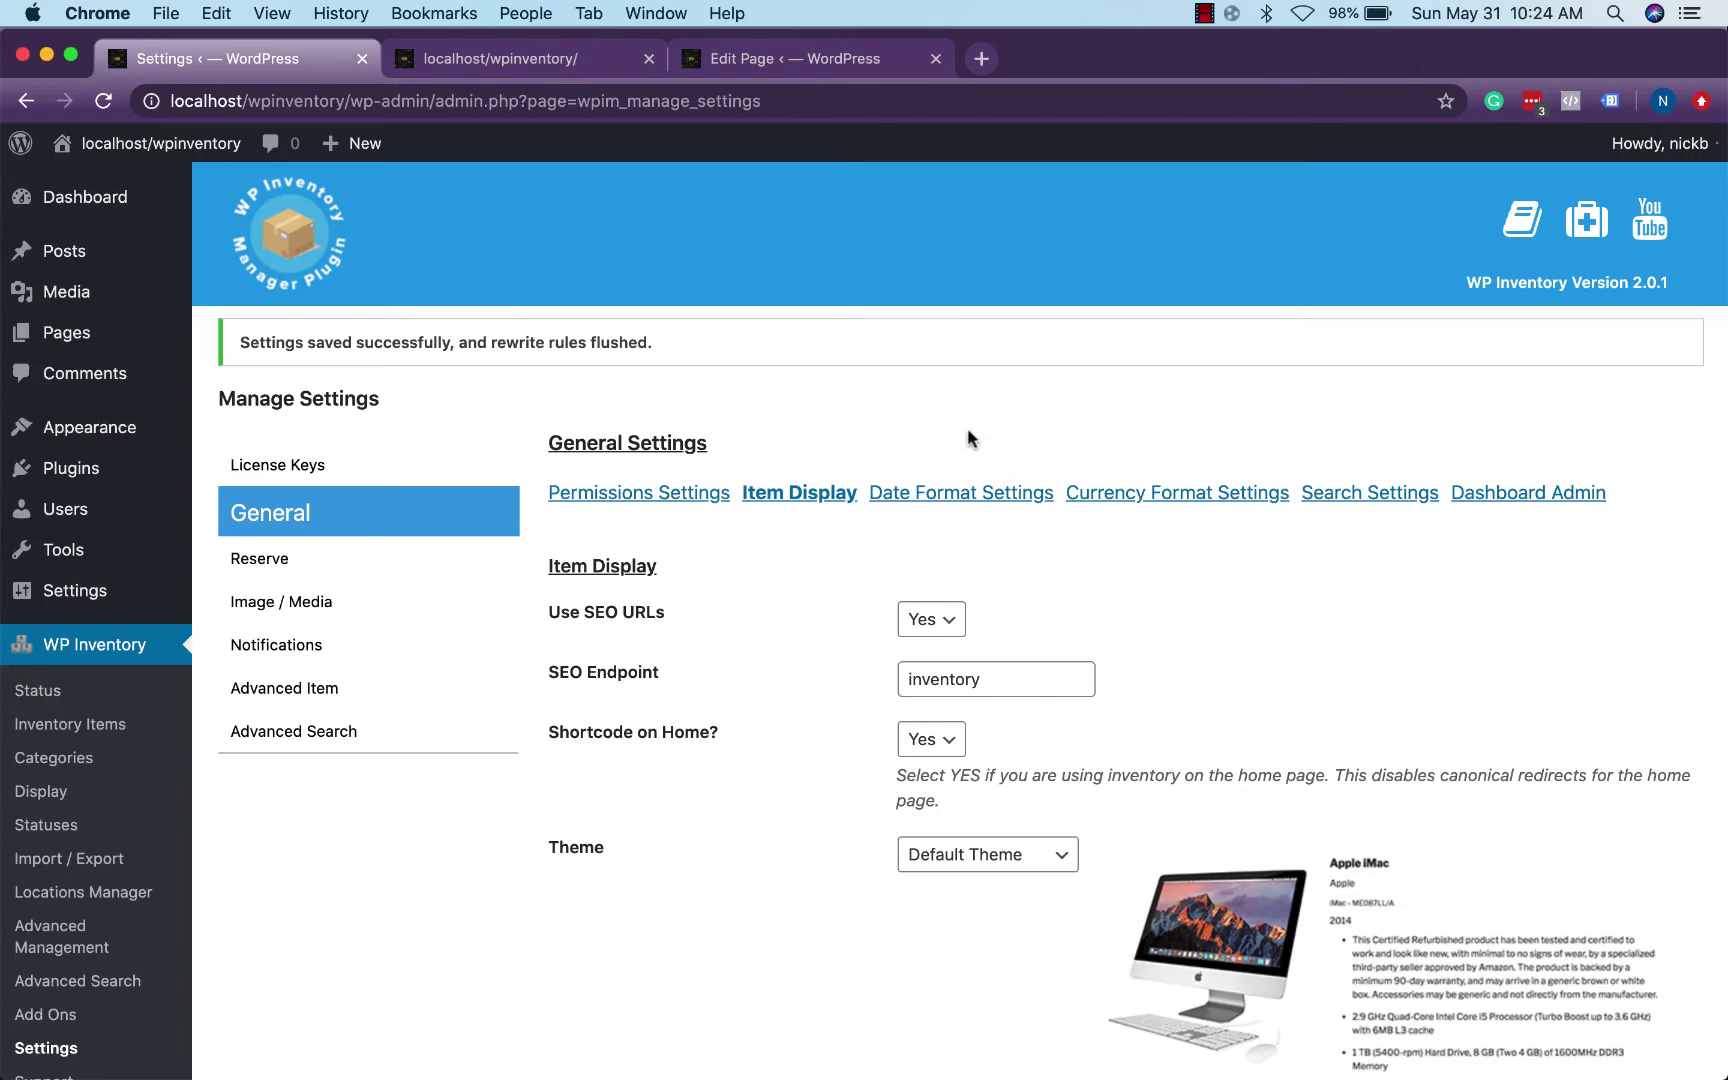
left_click(277, 560)
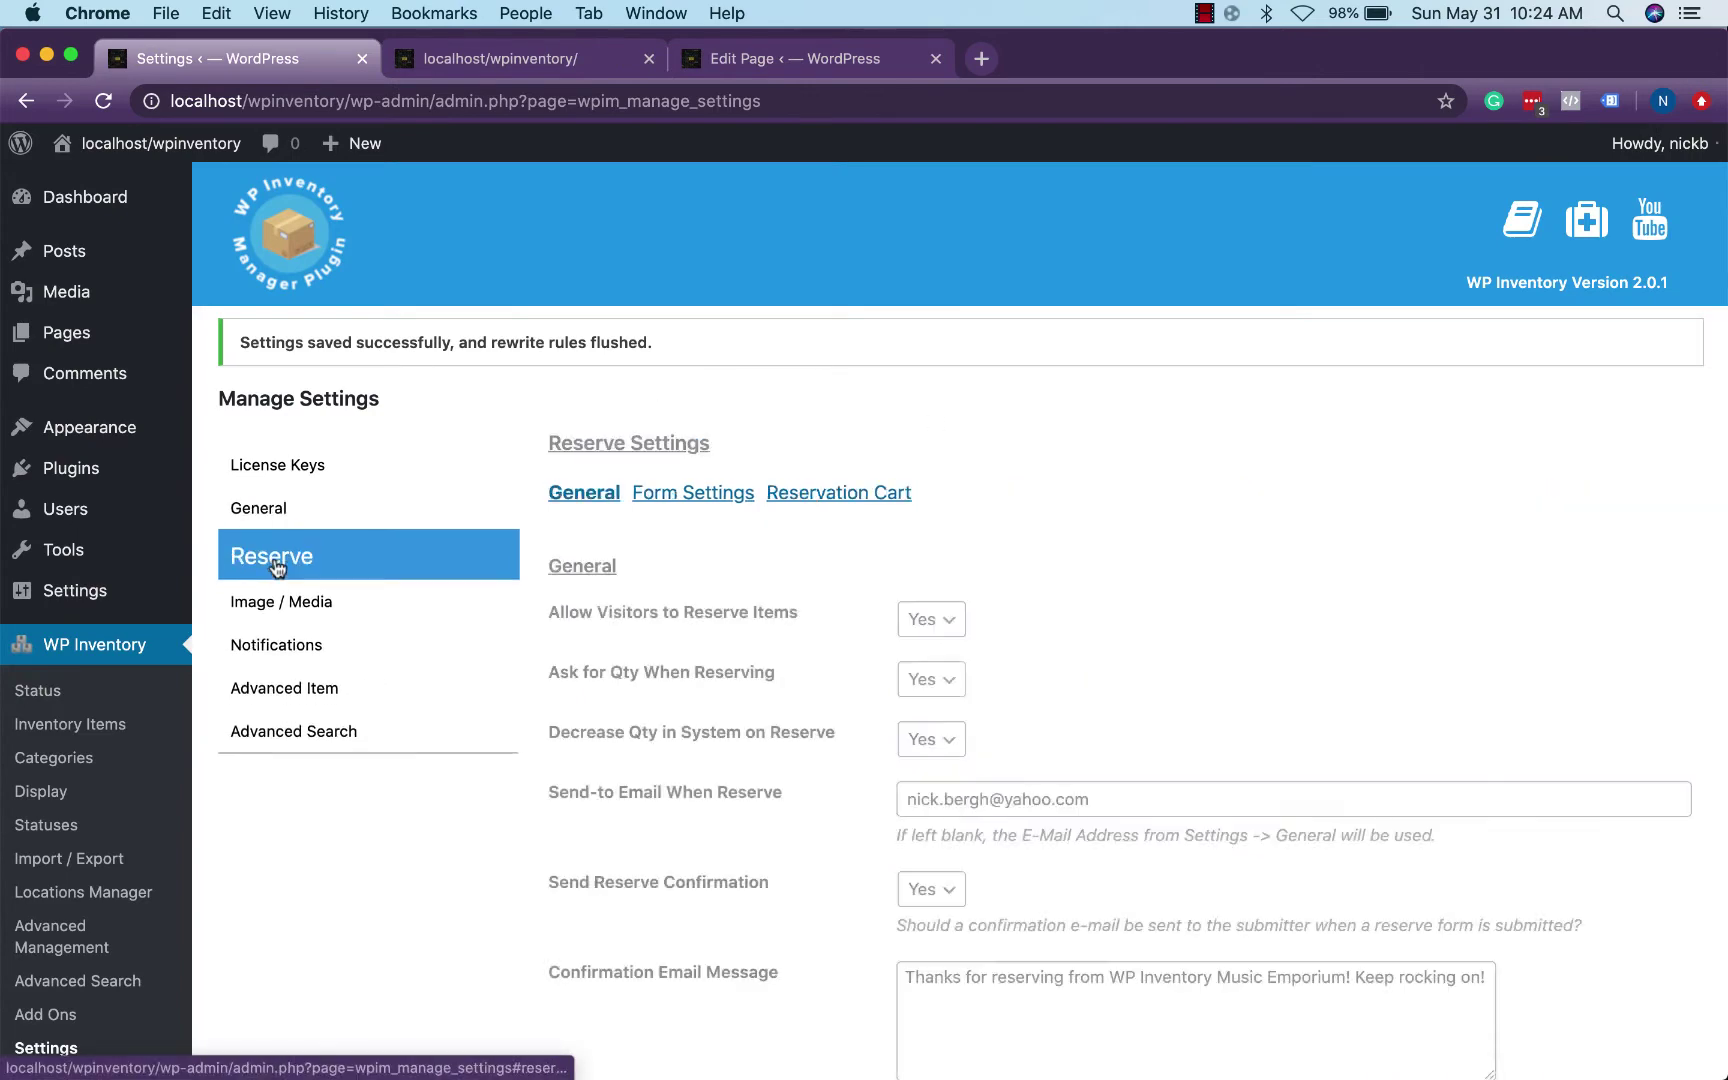
left_click(851, 500)
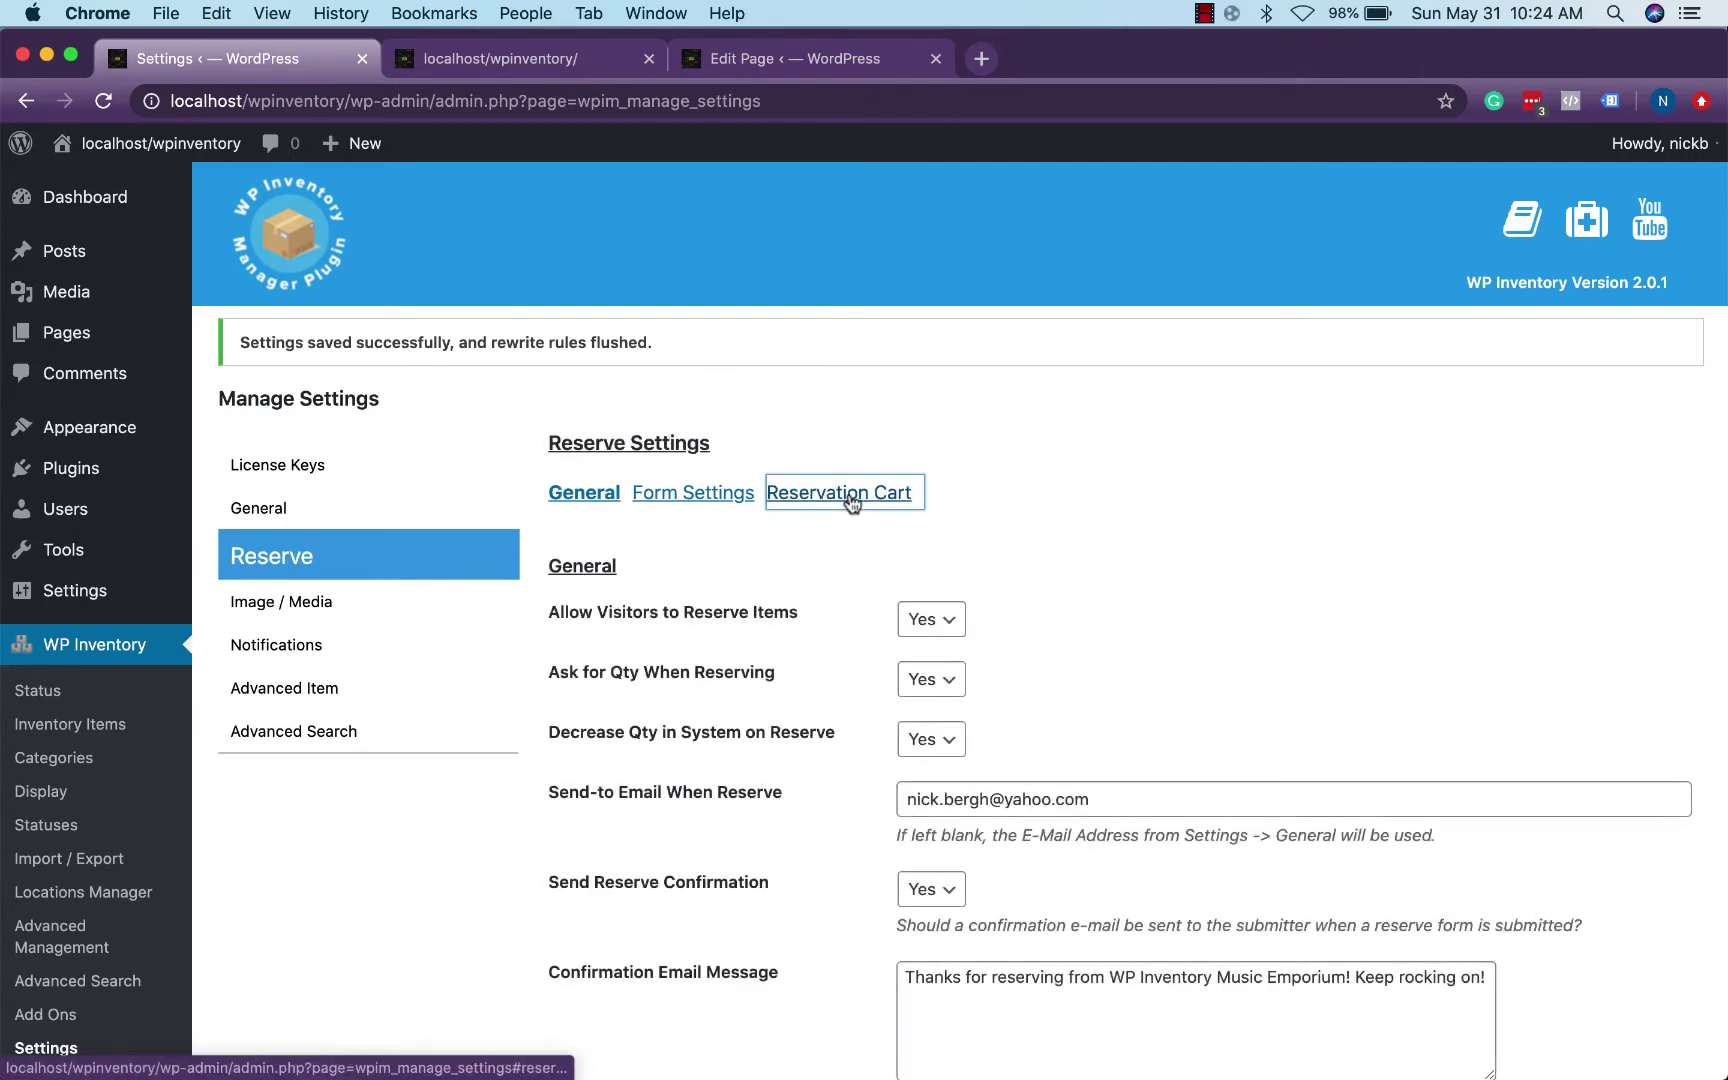
scroll(903, 517, "down", 5)
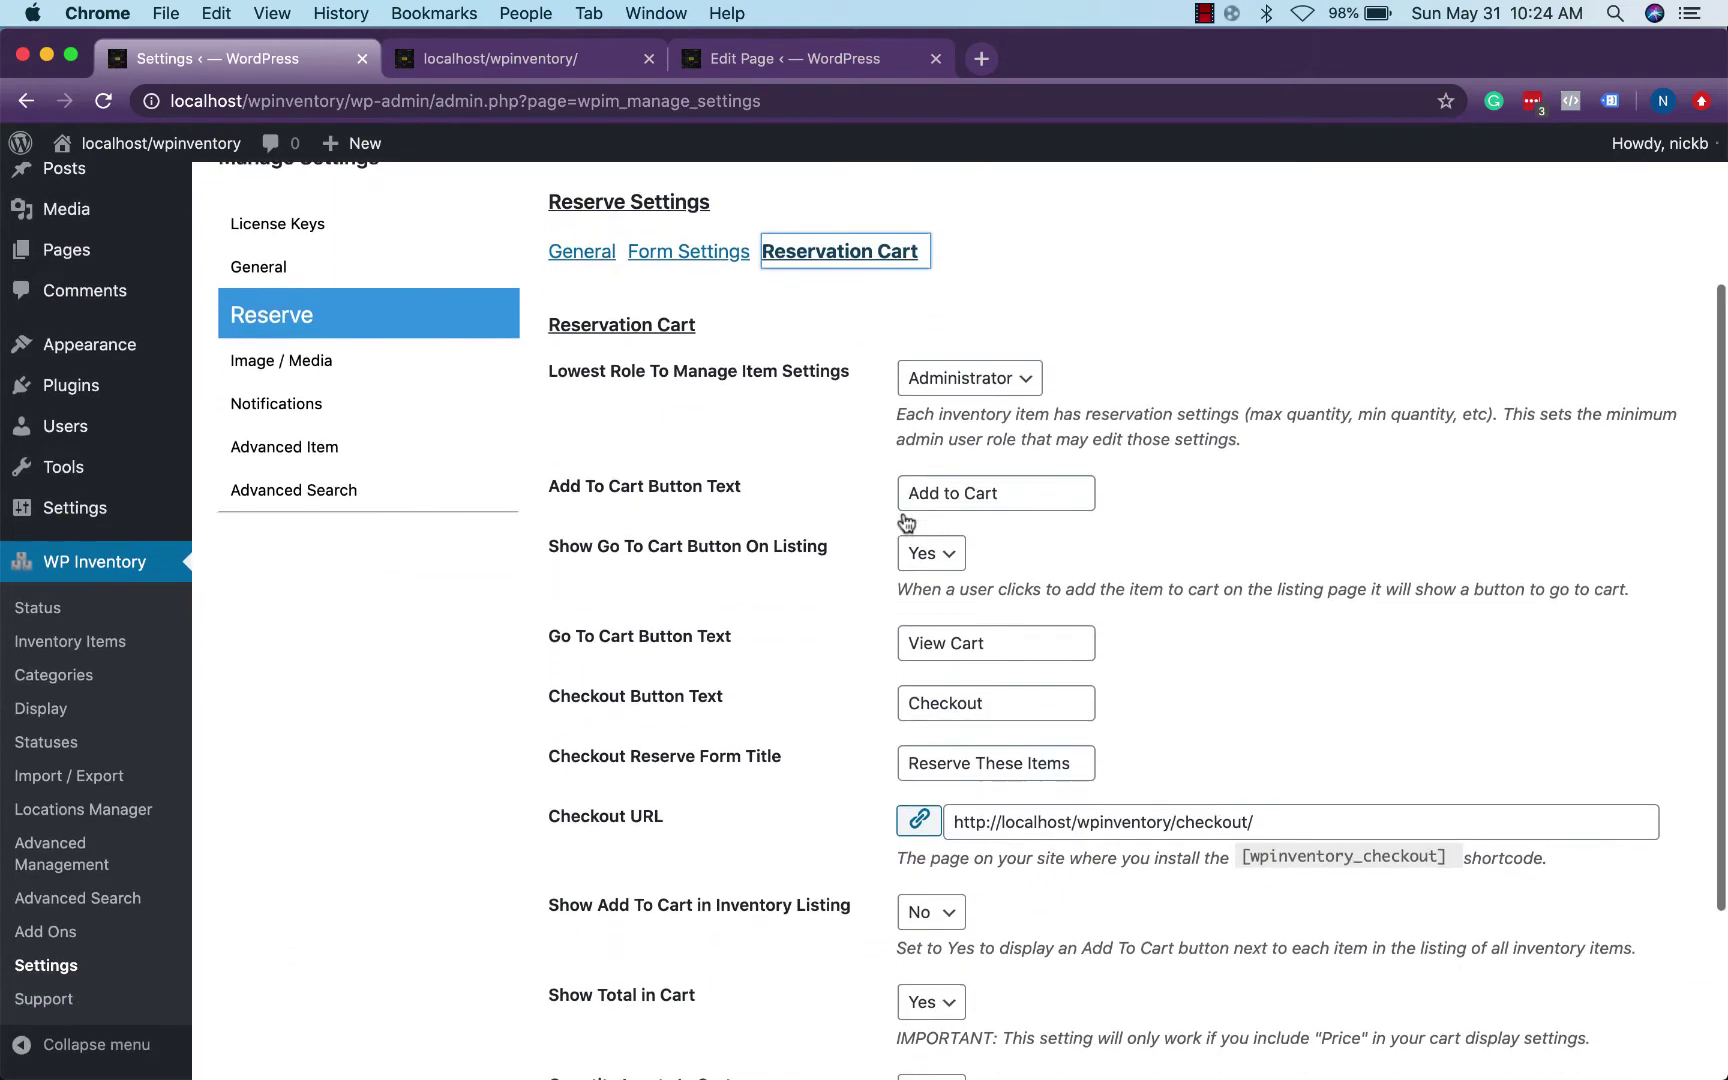
scroll(905, 520, "down", 4)
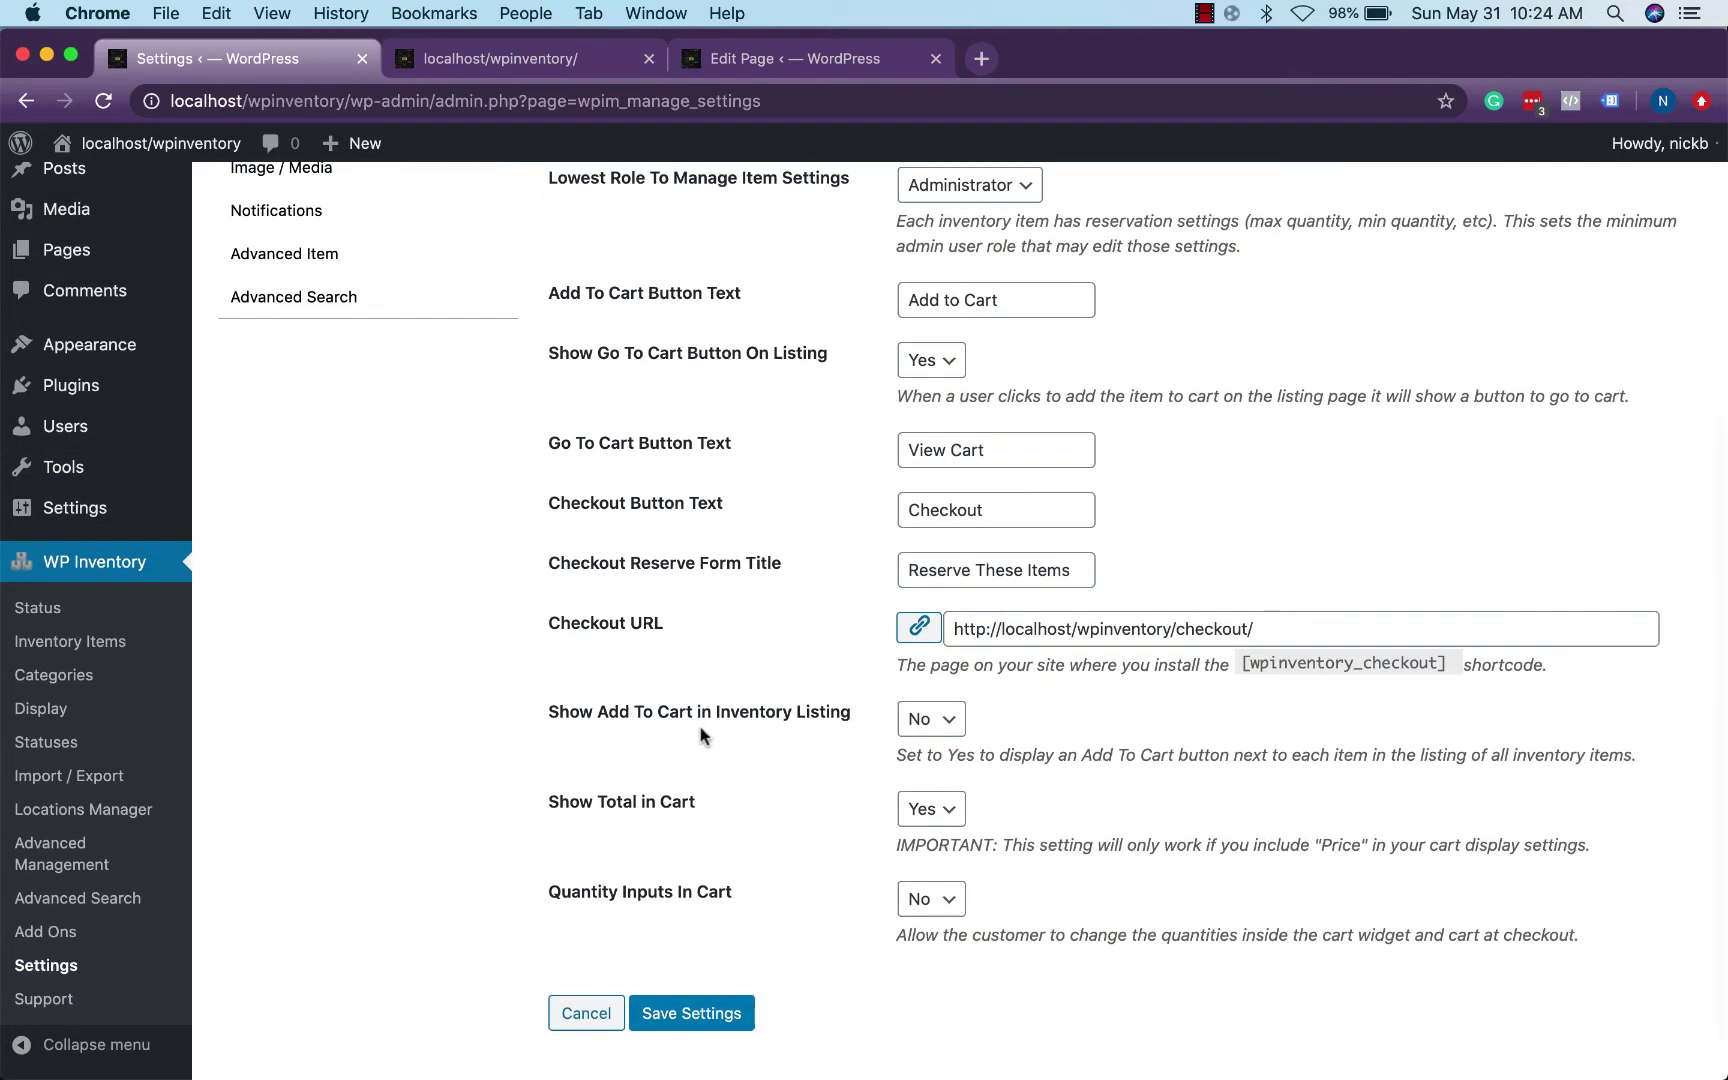
left_click(930, 719)
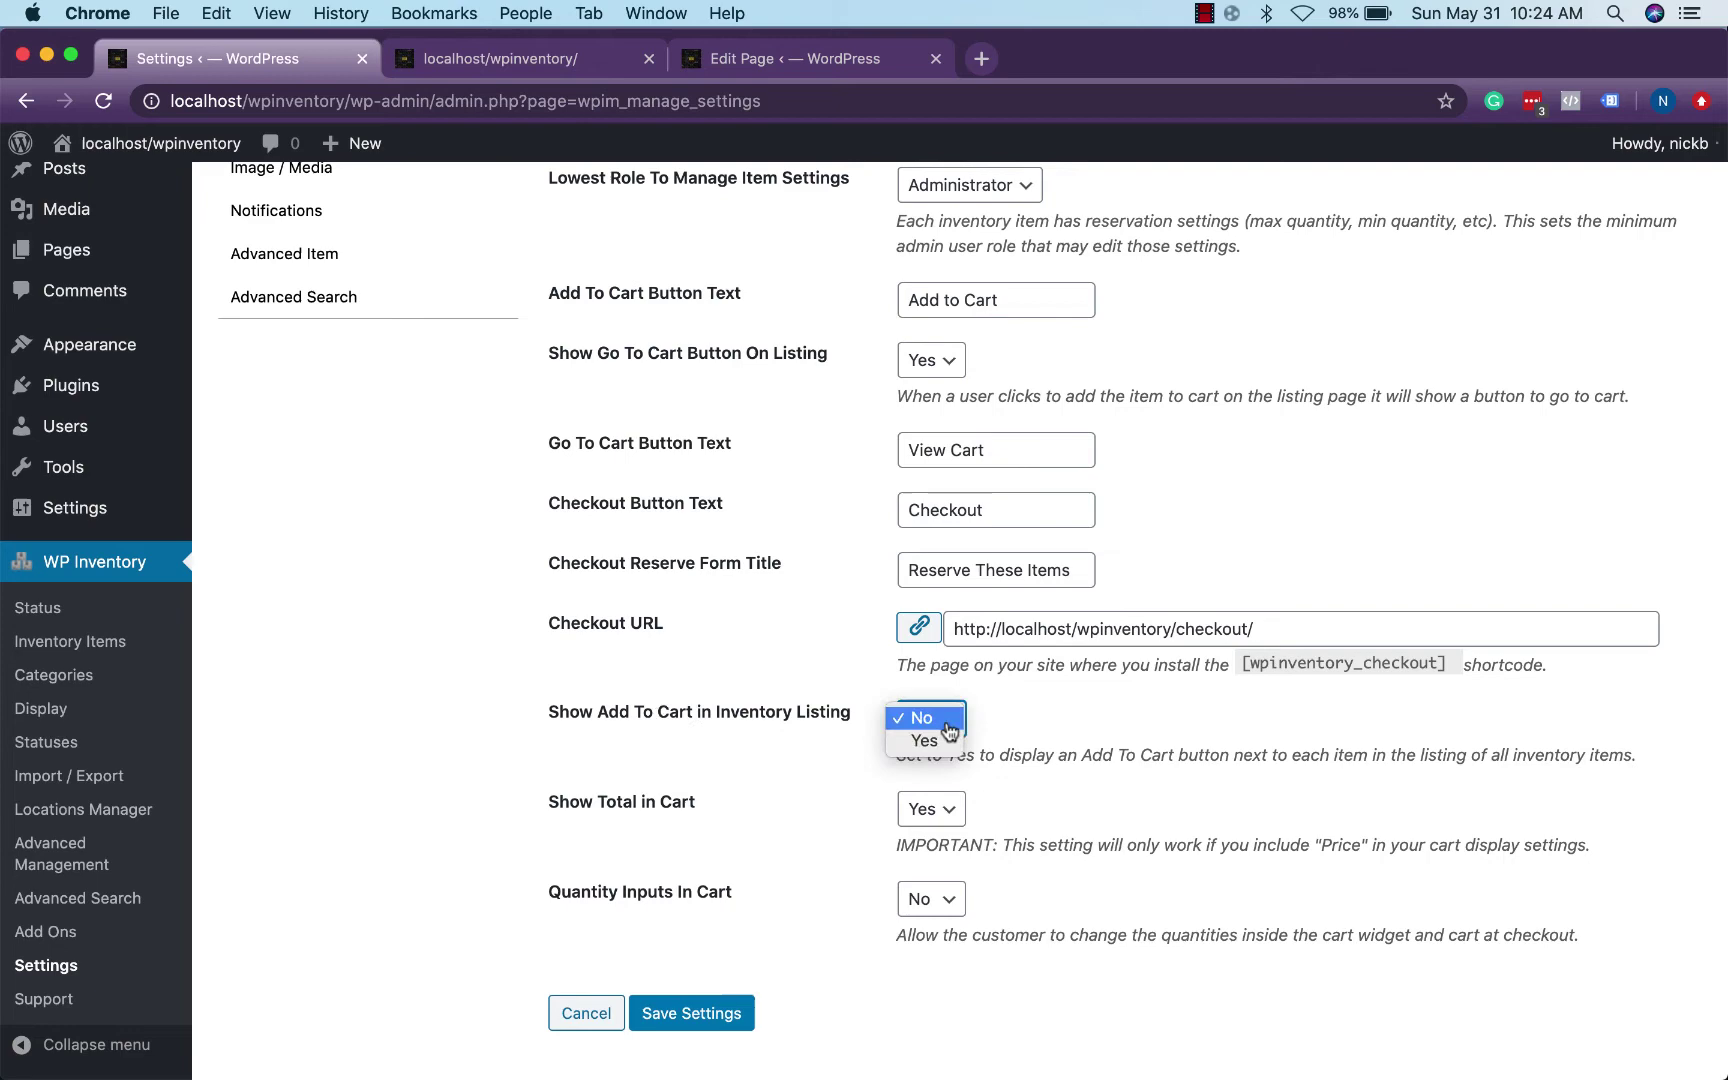
left_click(922, 740)
left_click(733, 1010)
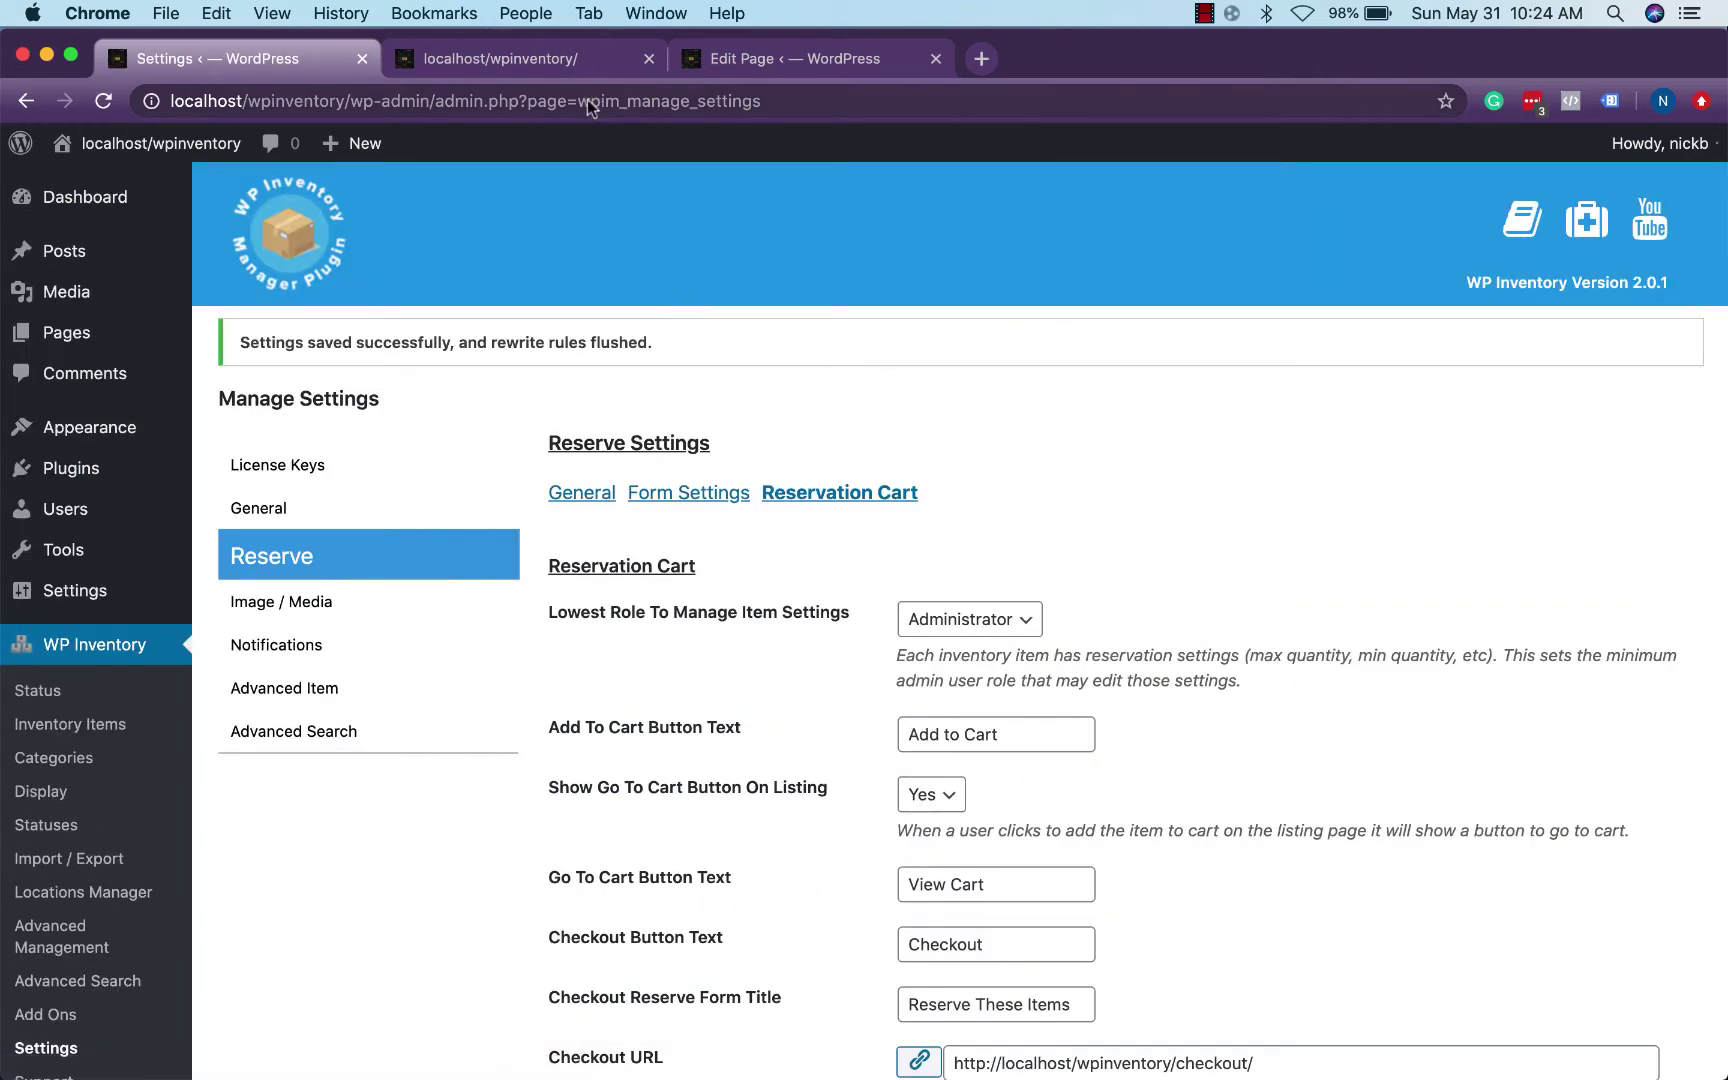
Step: Reload the storefront so the new Add to Cart buttons appear
left_click(575, 68)
key("super+r")
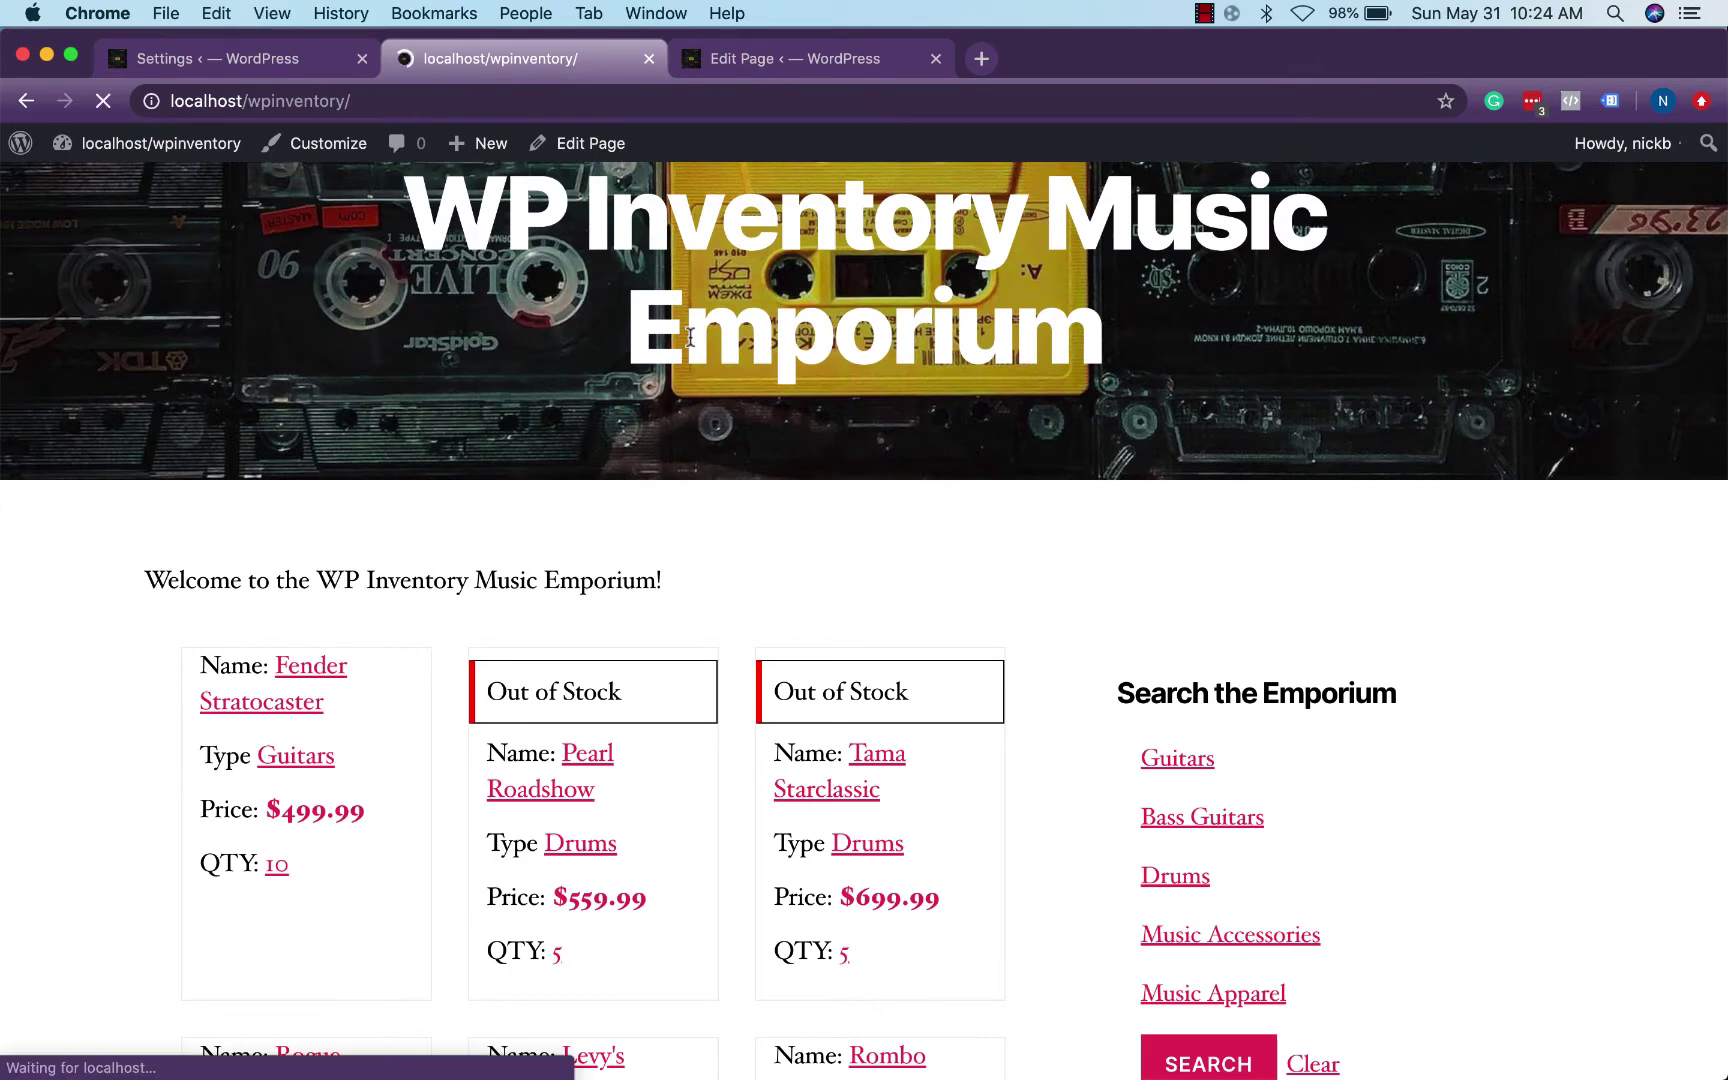
scroll(780, 635, "down", 3)
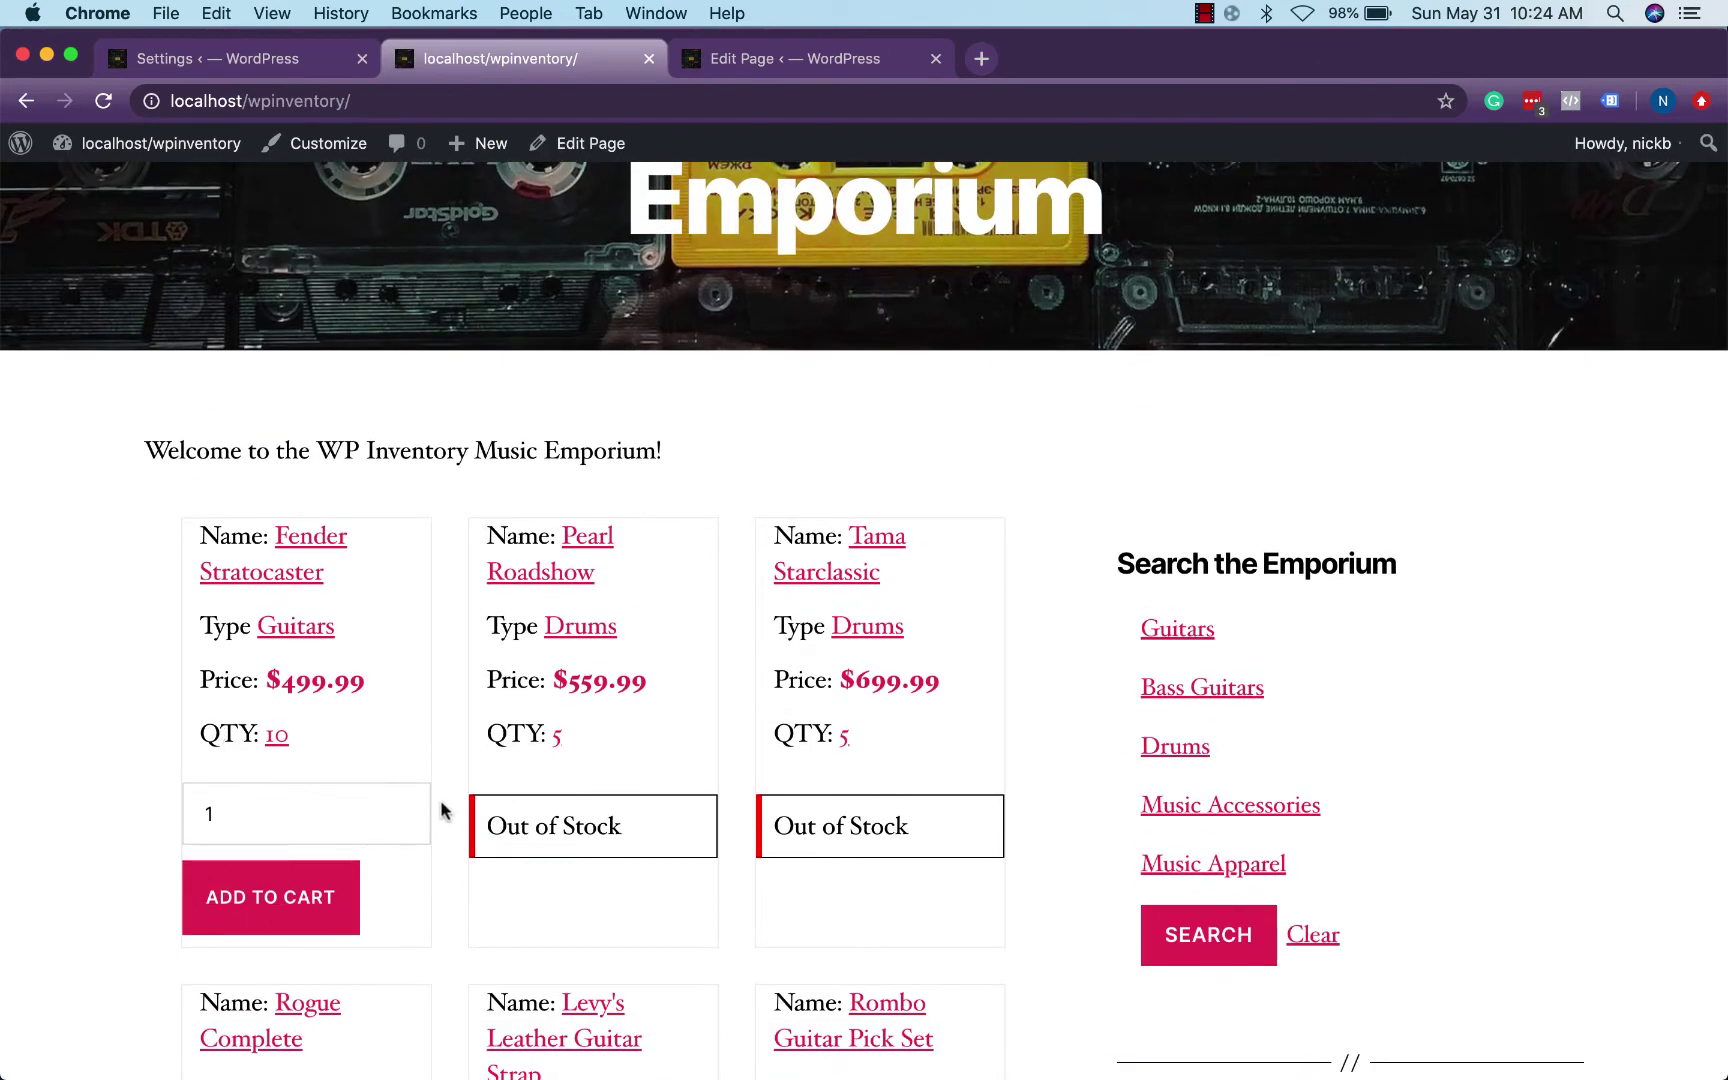
scroll(240, 767, "down", 1)
scroll(240, 767, "down", 6)
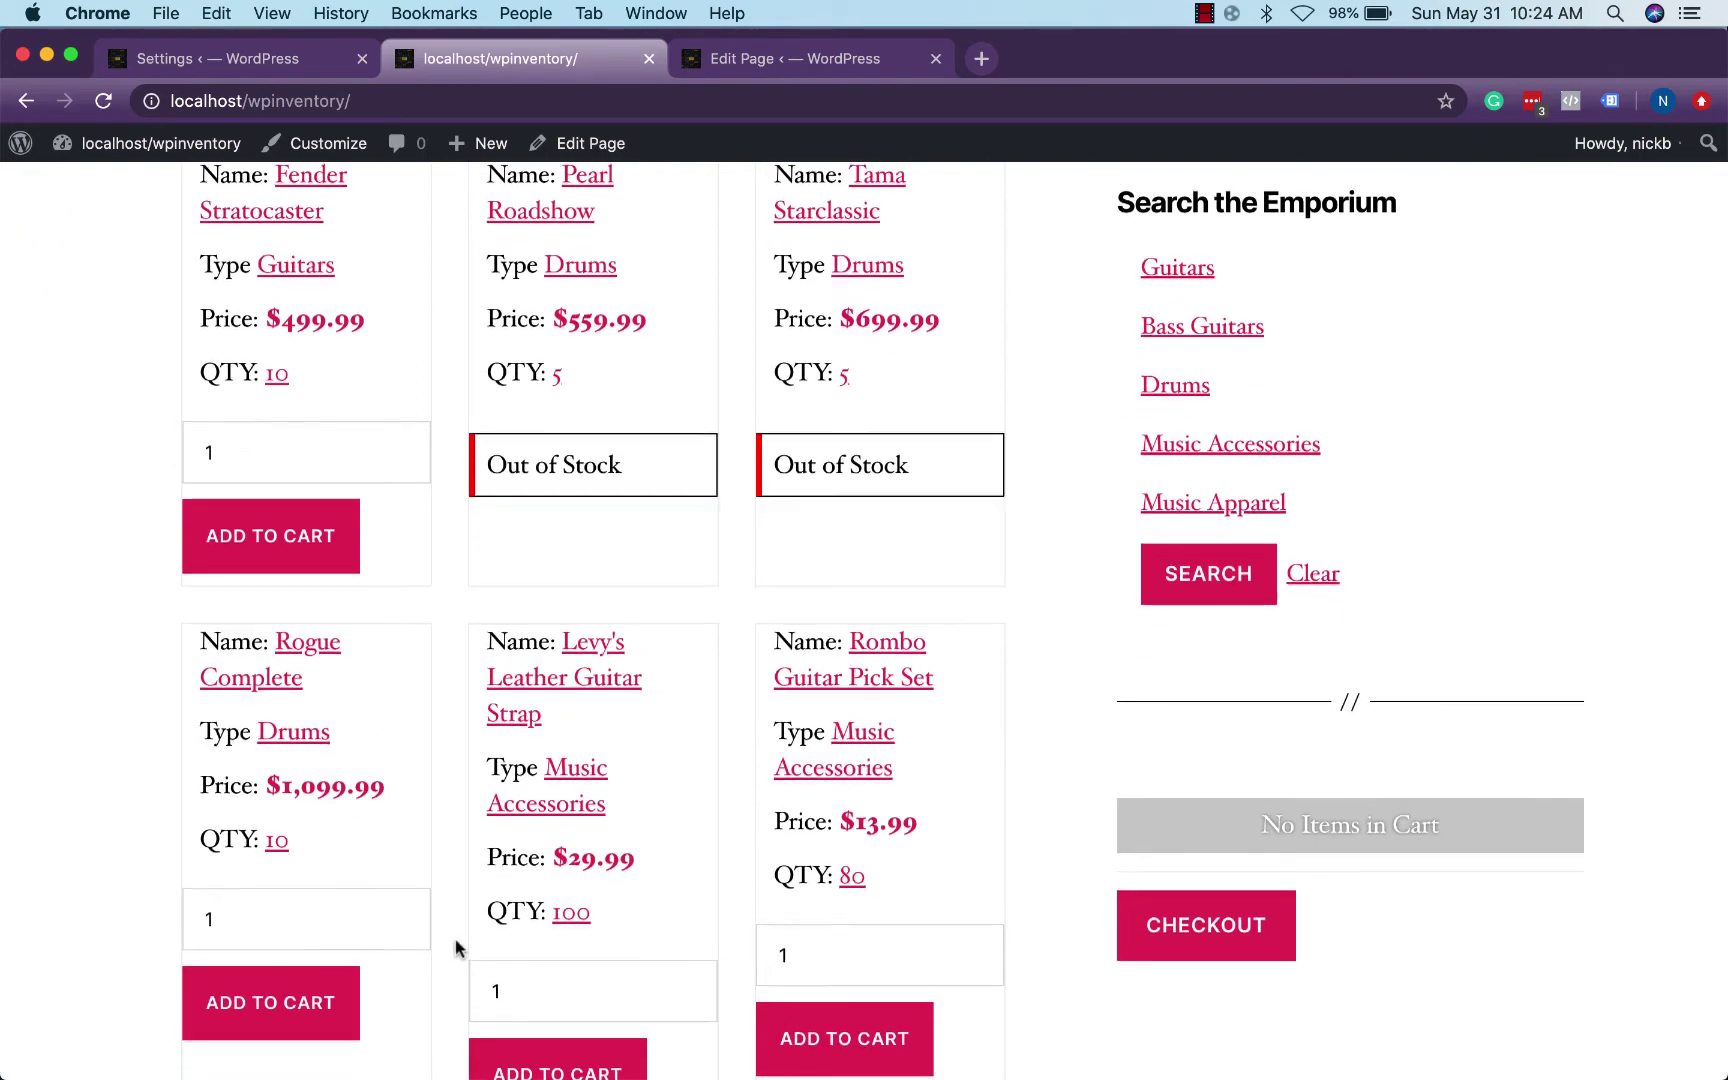
scroll(470, 900, "up", 2)
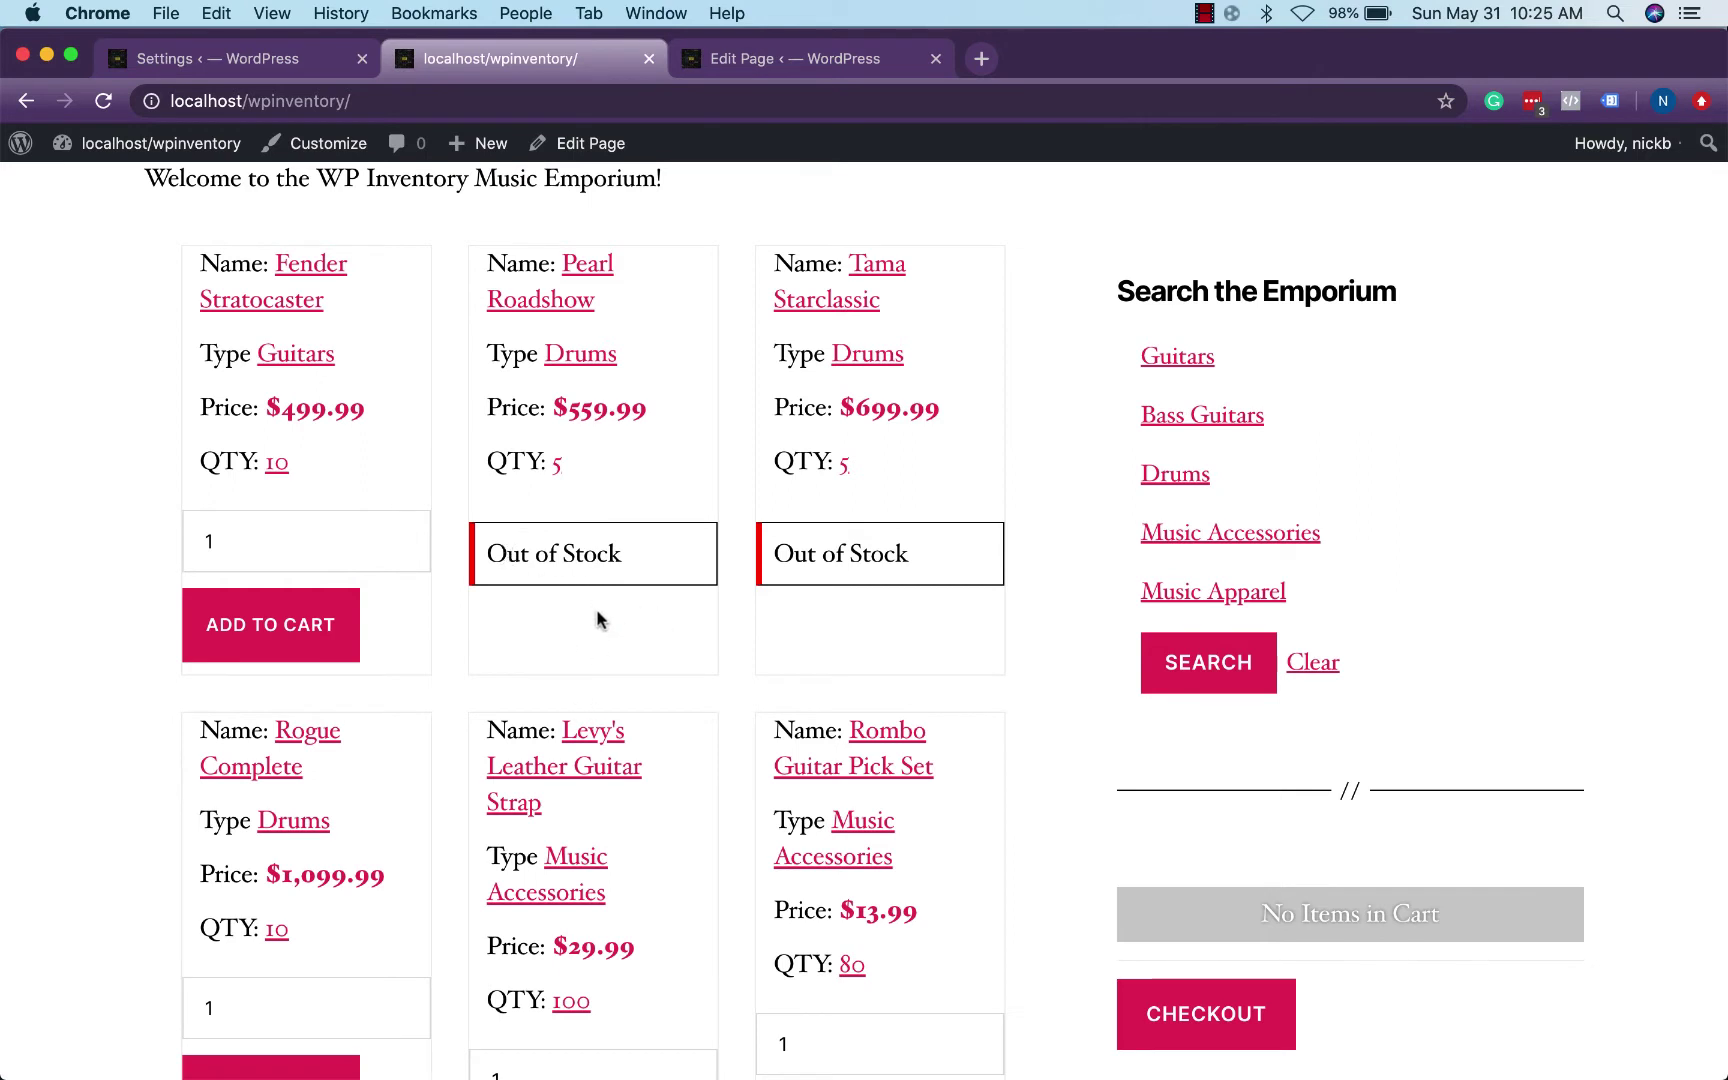
Step: Add one Fender Stratocaster to the cart for a $499.99 total
left_click(311, 649)
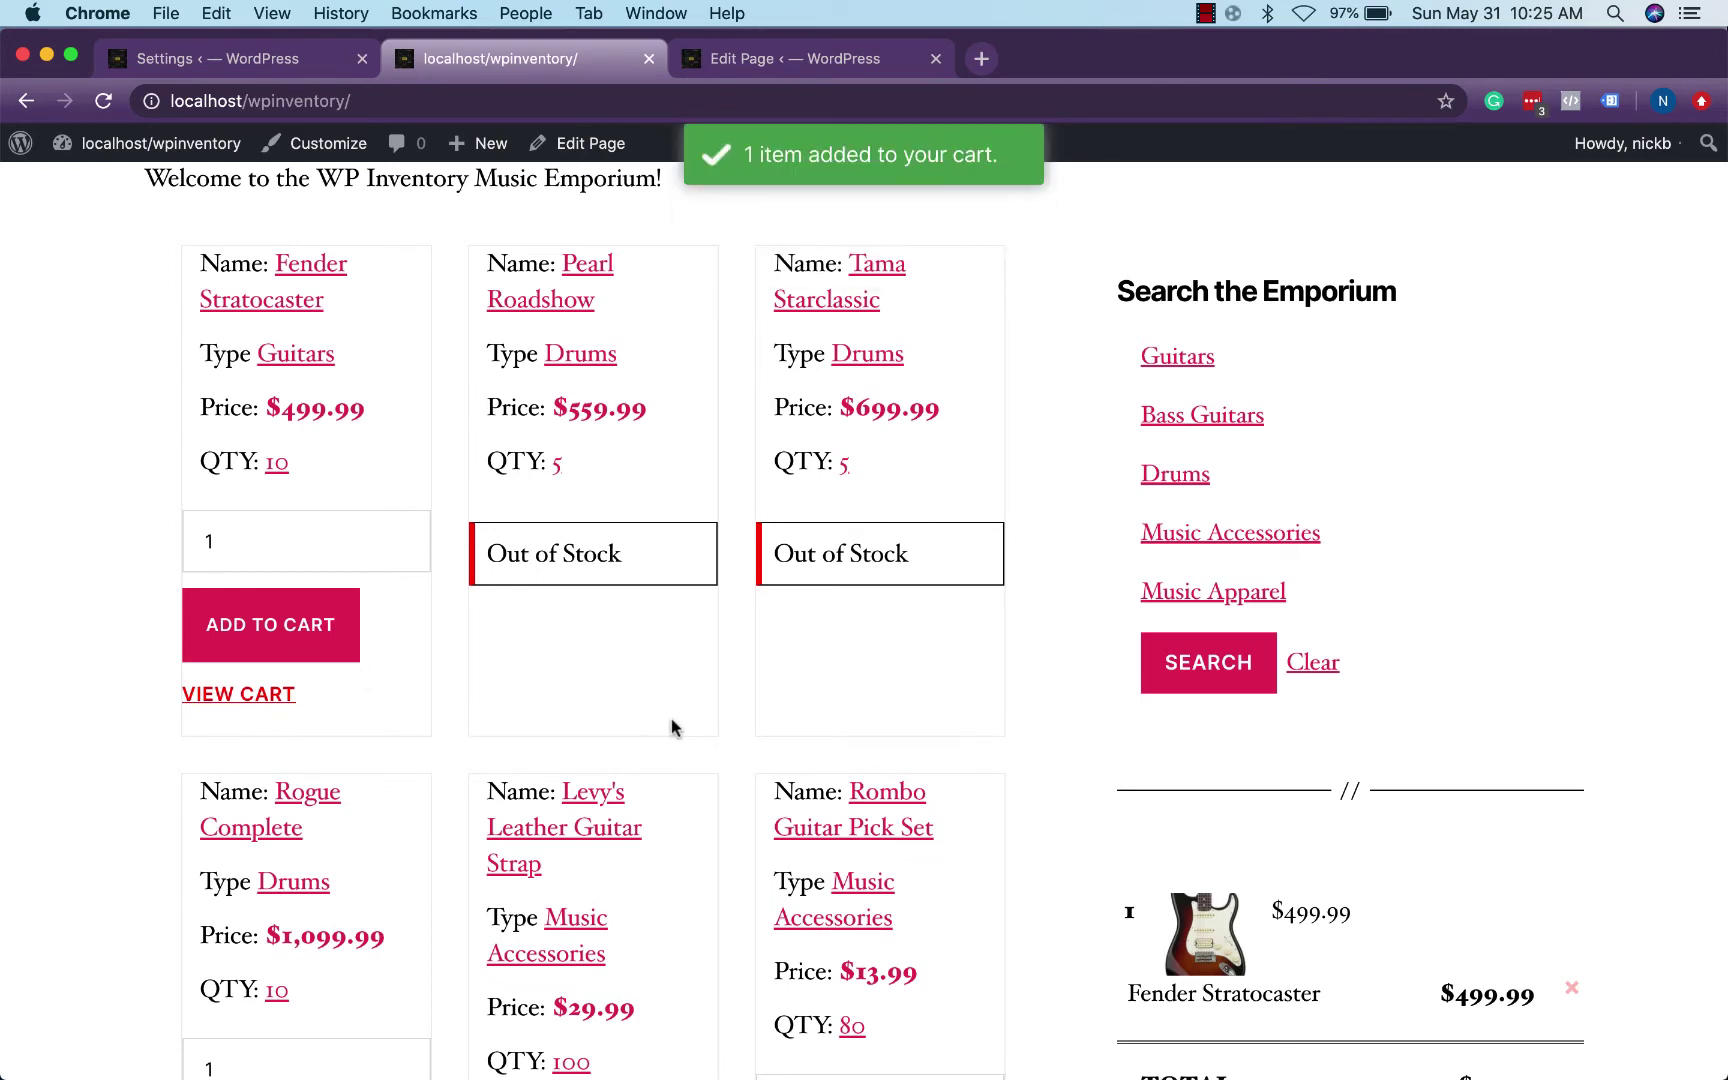
scroll(671, 721, "down", 2)
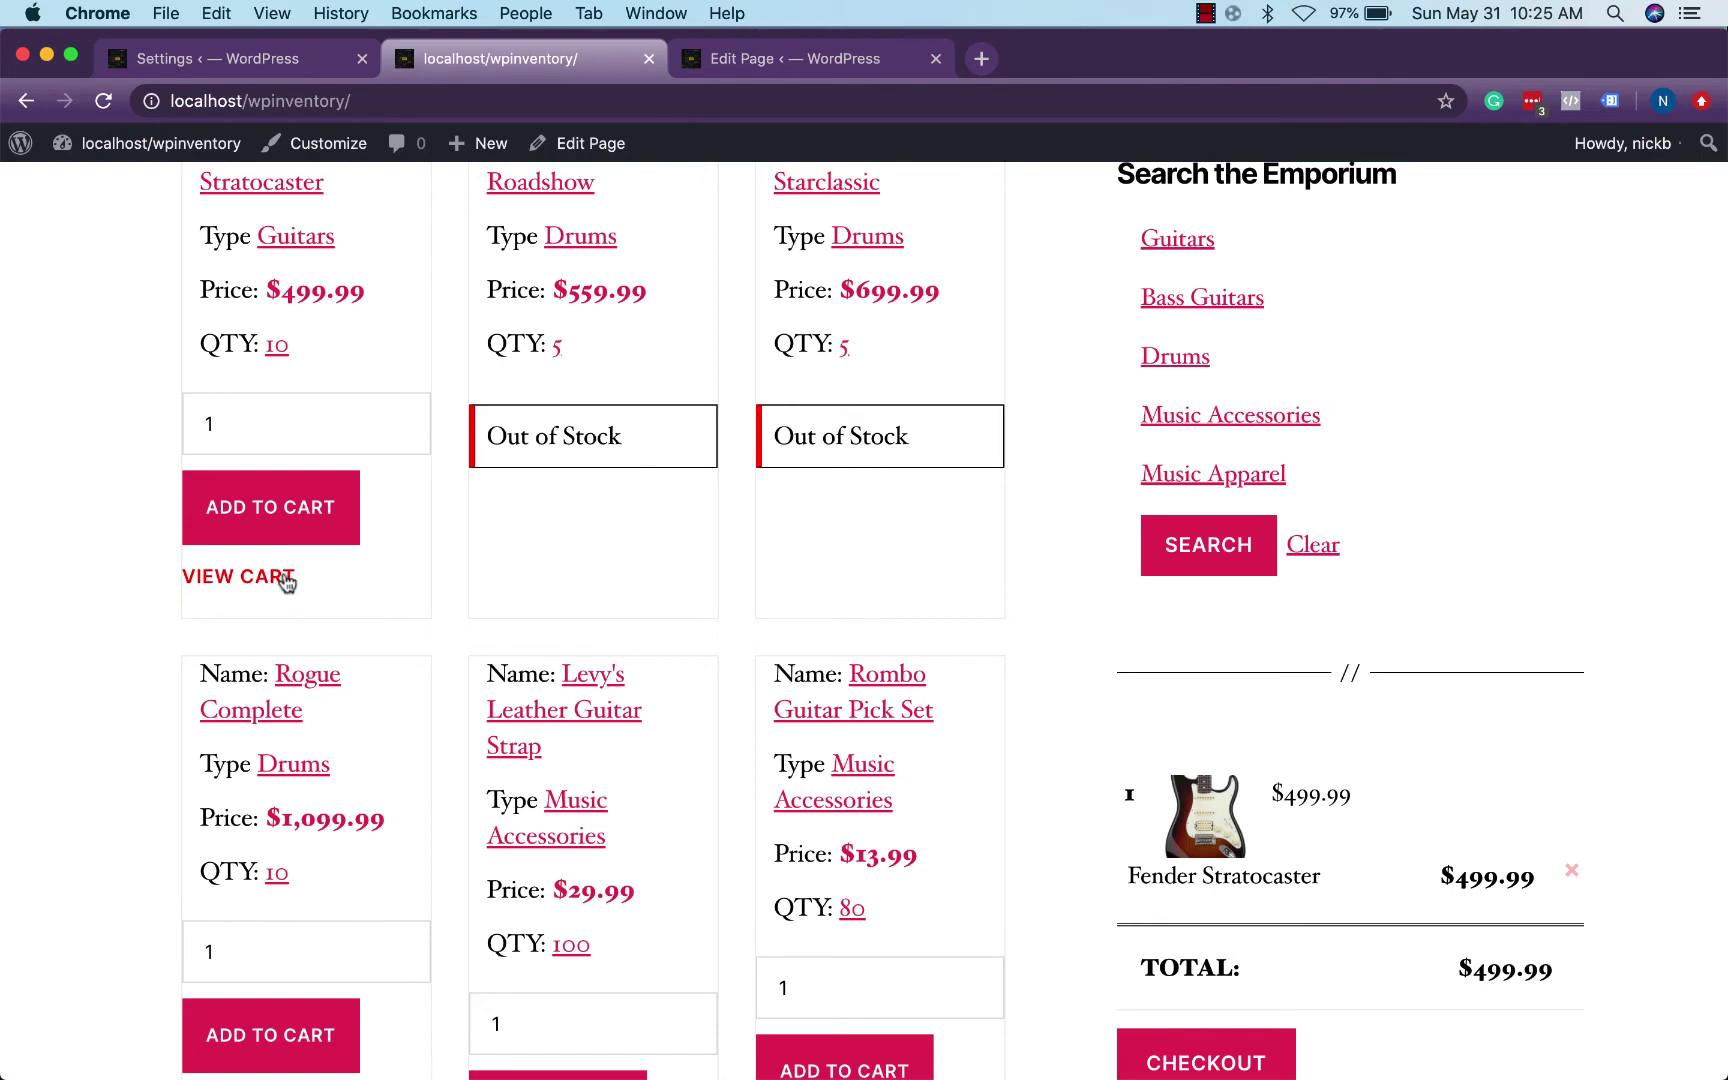
scroll(405, 571, "up", 3)
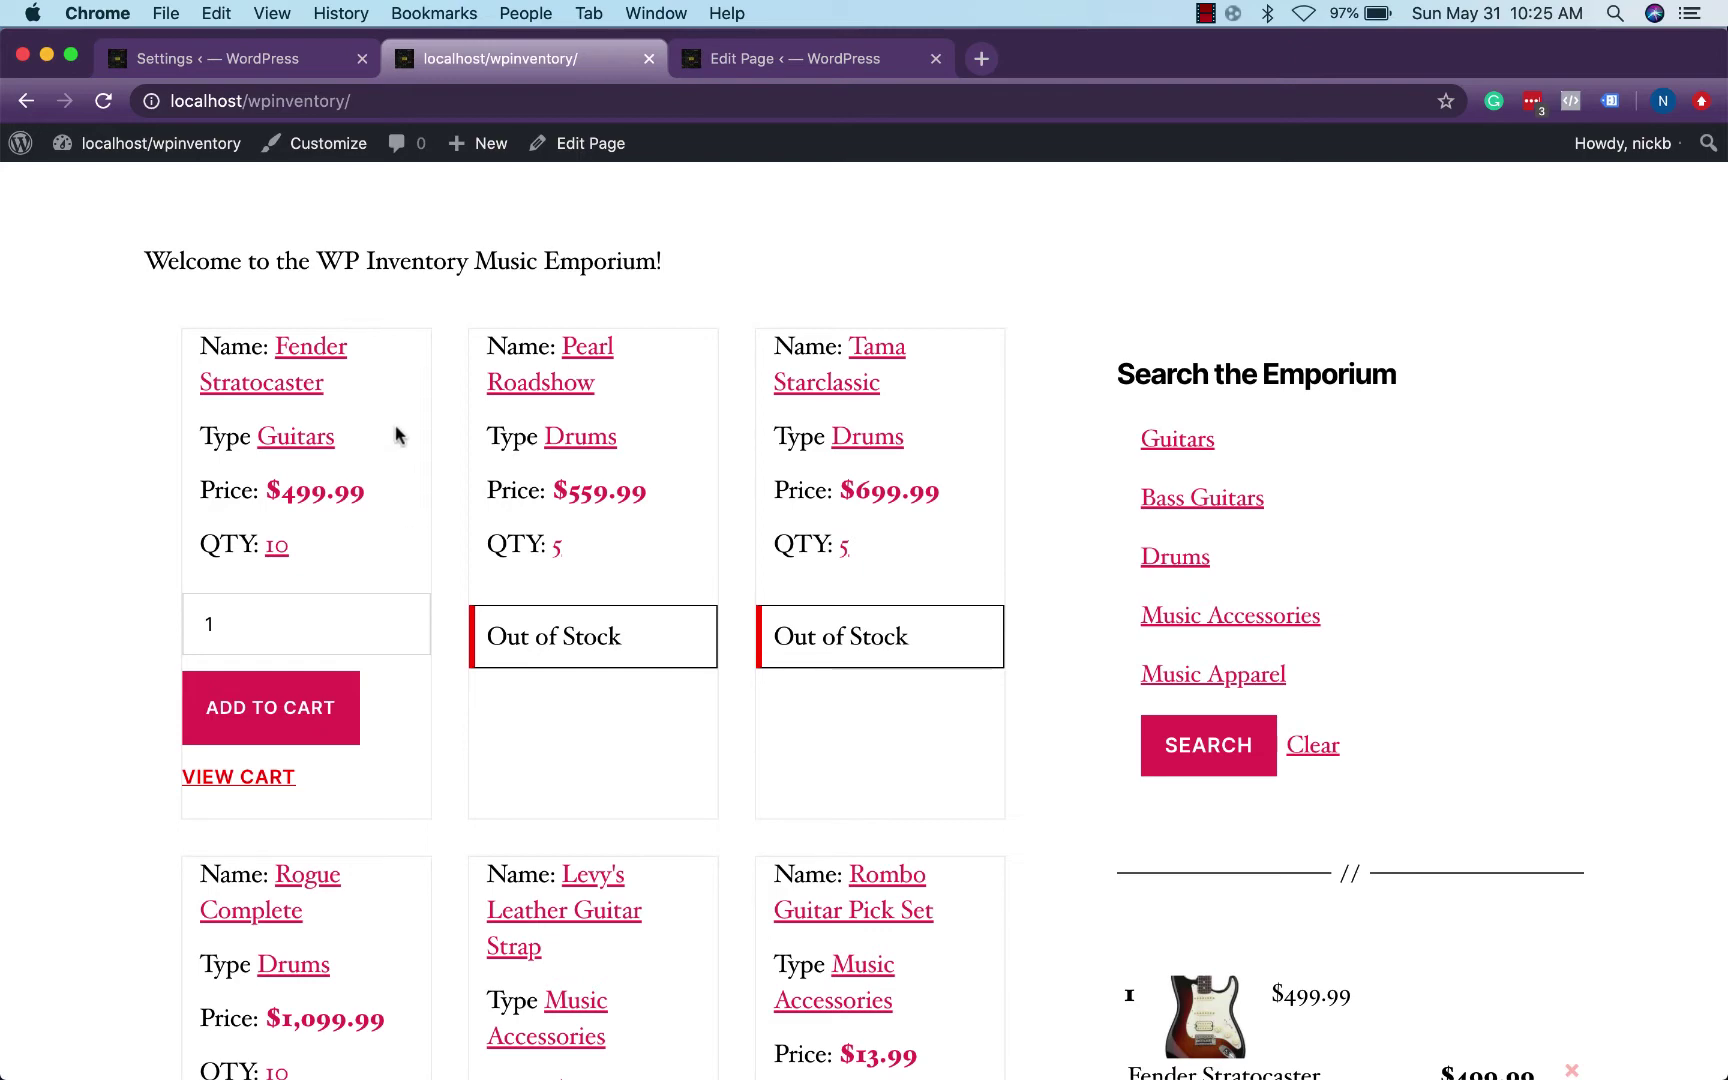
Step: Open the Fender Stratocaster product page
left_click(305, 388)
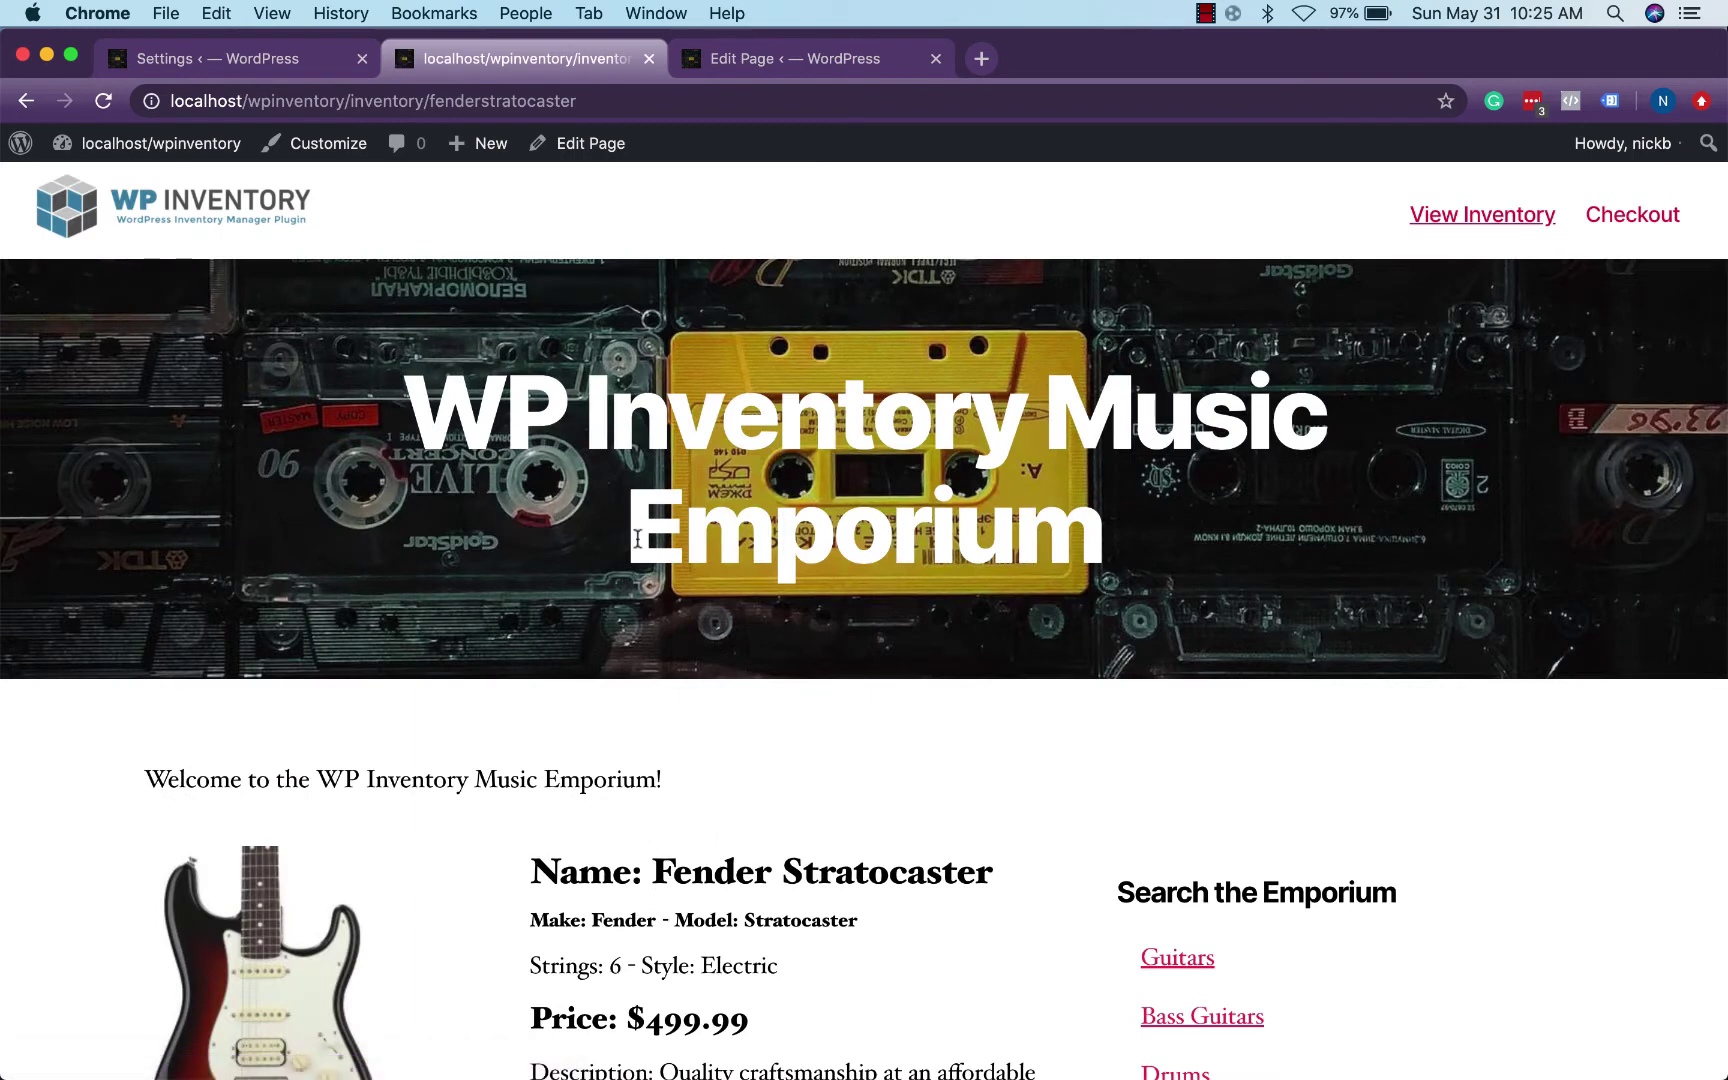
scroll(637, 600, "down", 5)
scroll(637, 545, "up", 1)
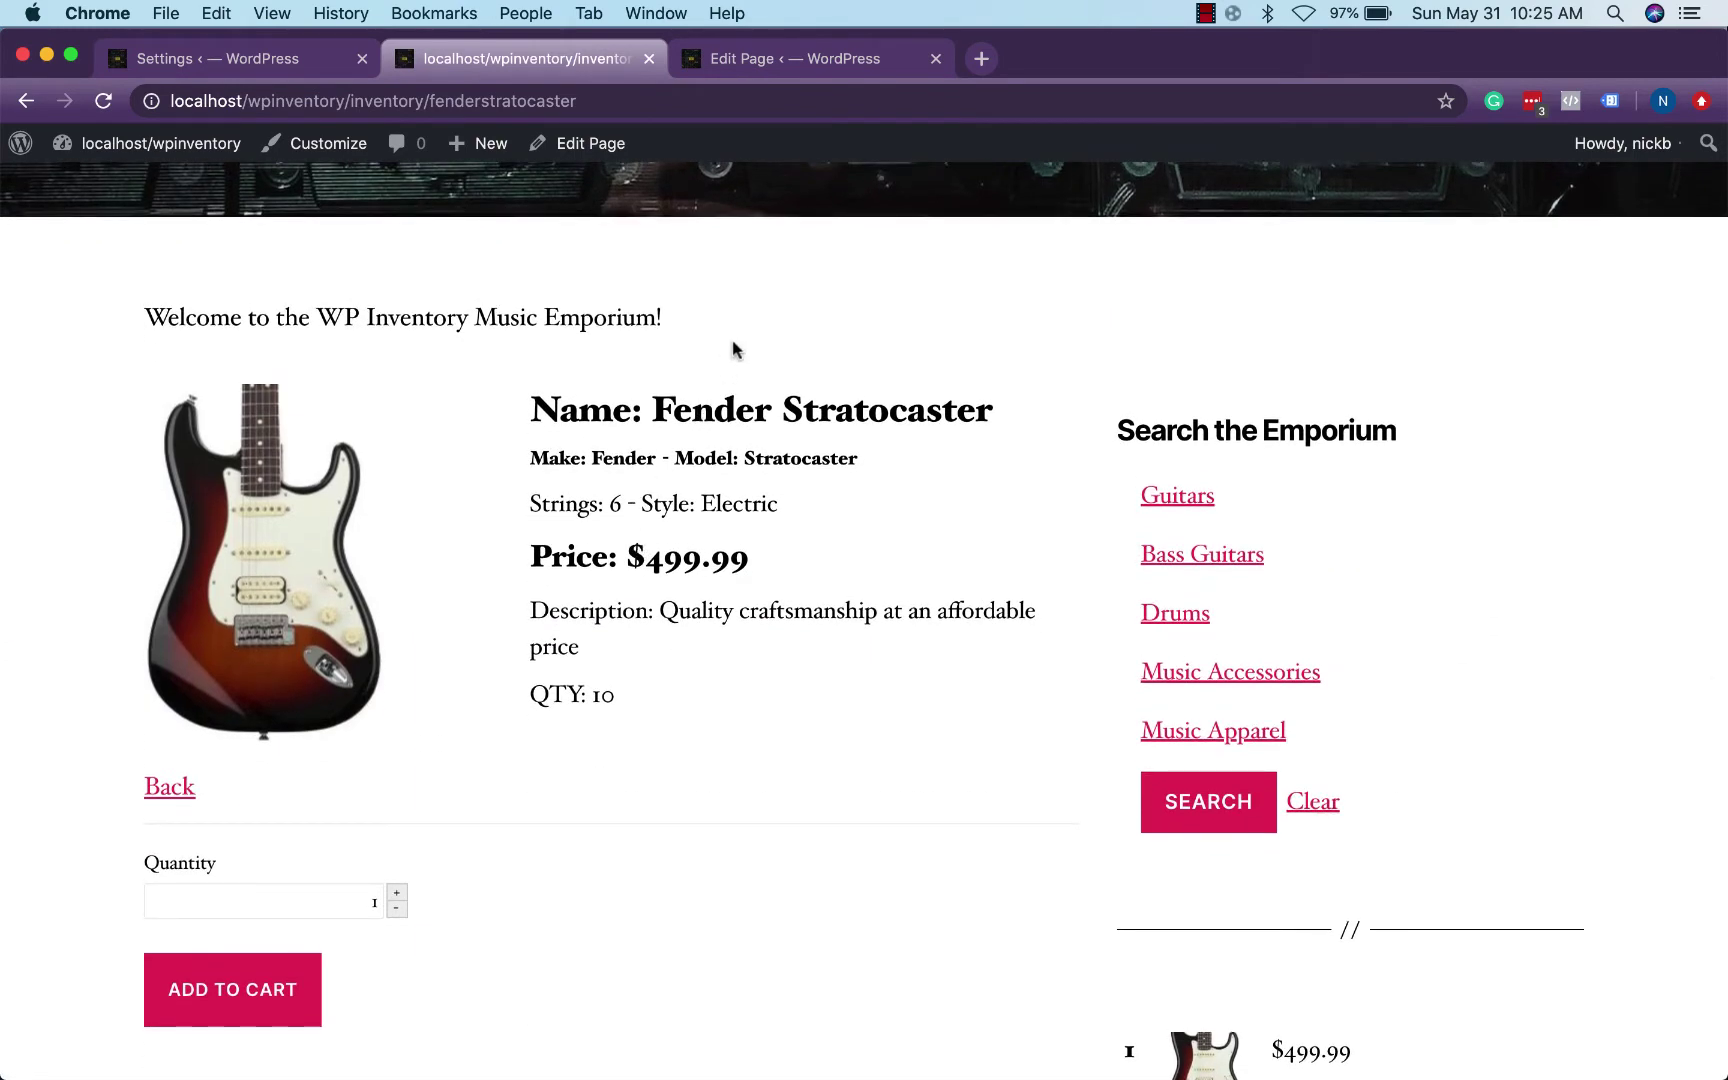
scroll(733, 349, "down", 4)
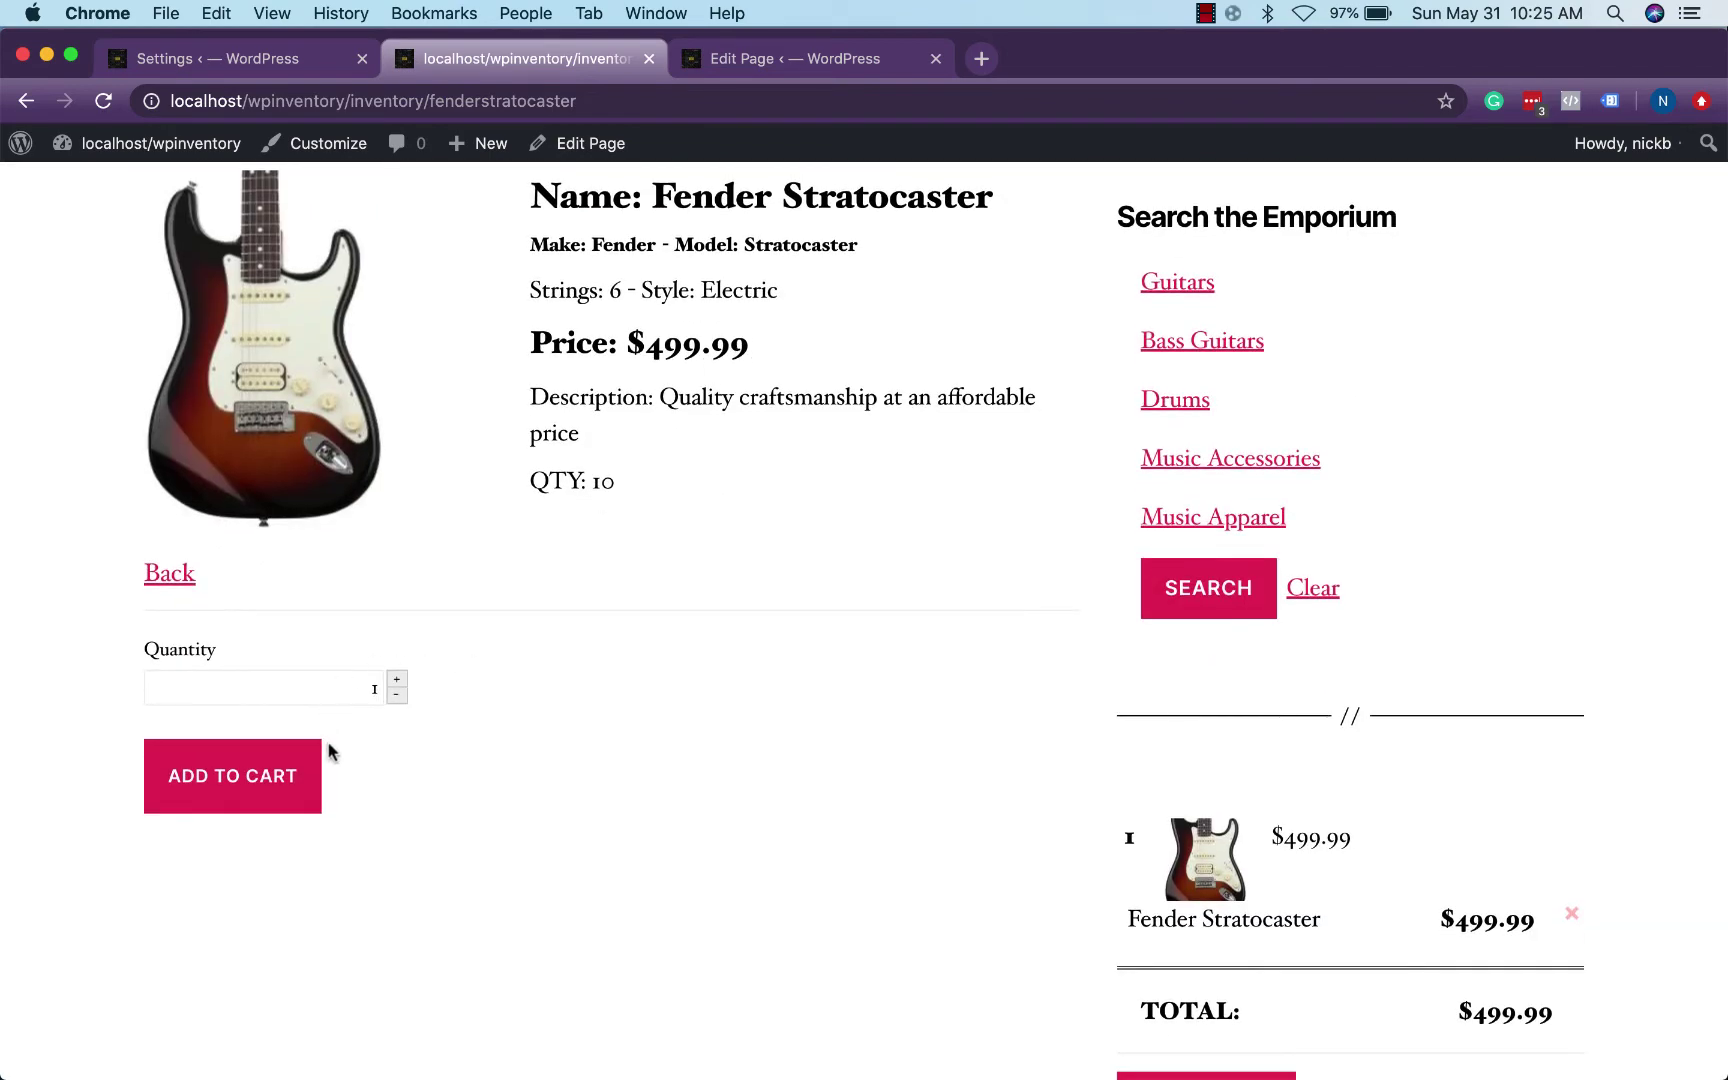
scroll(451, 722, "down", 2)
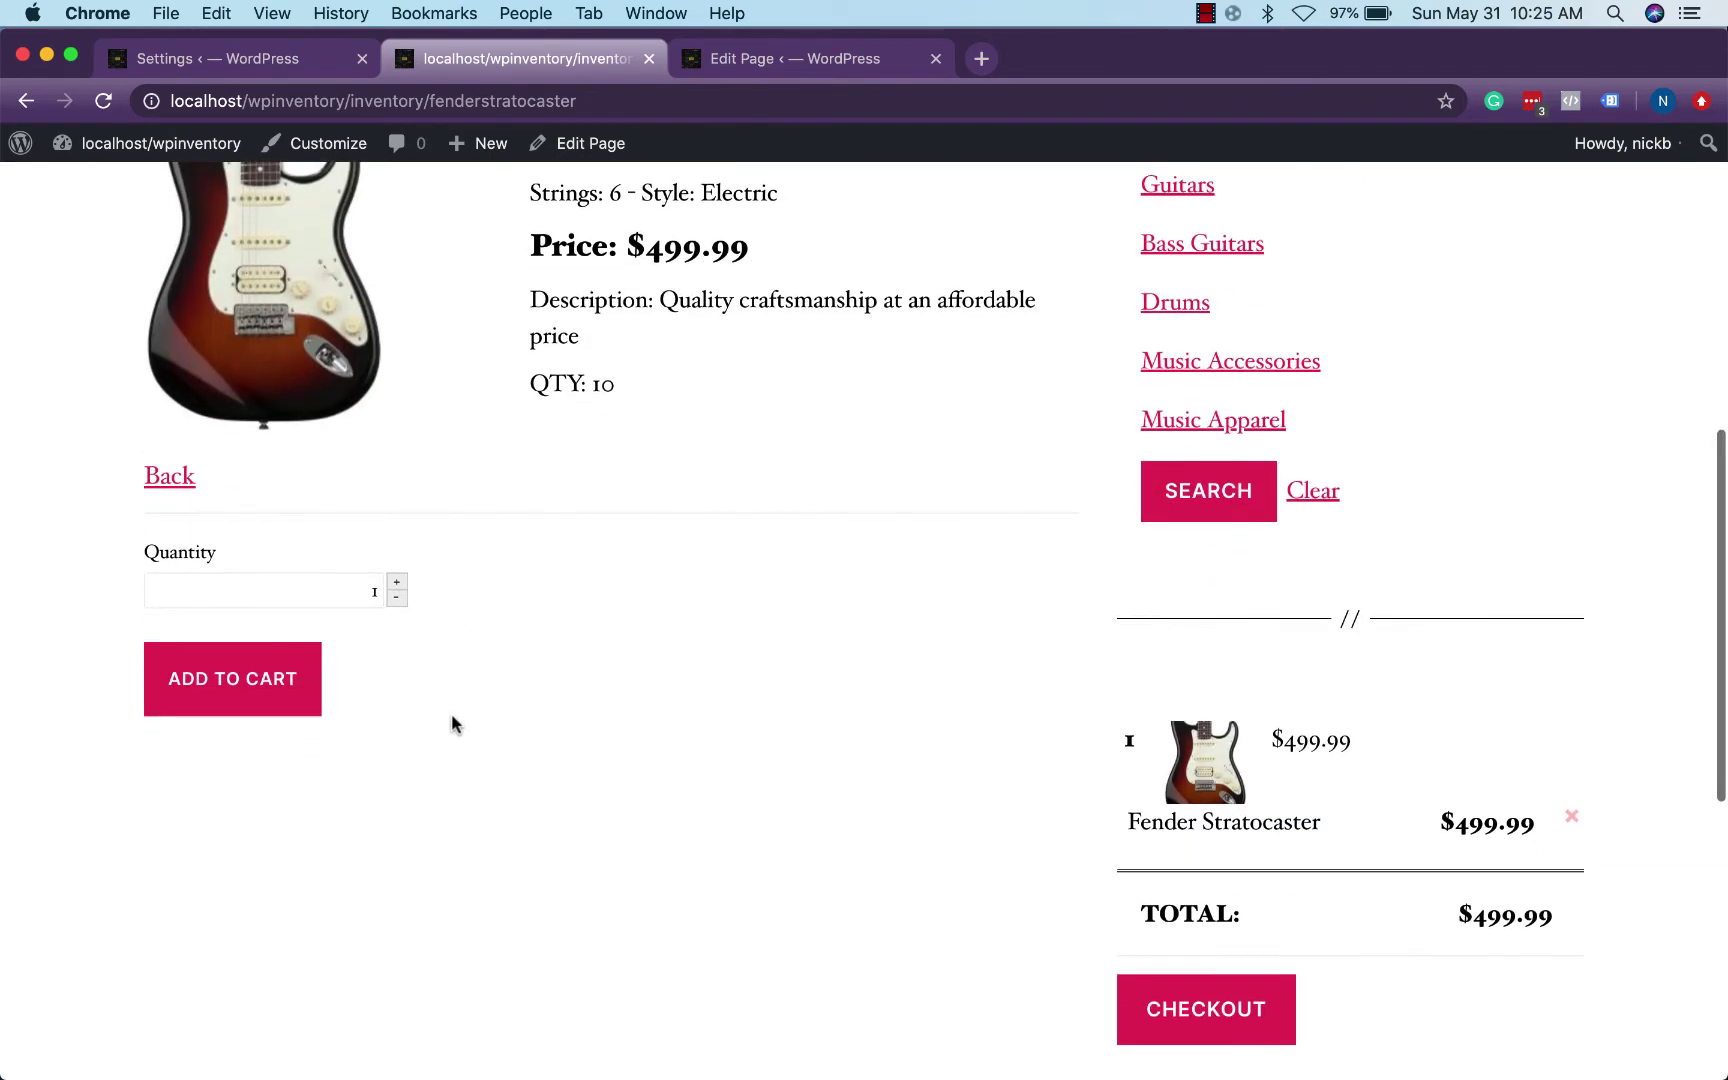
scroll(452, 723, "up", 1)
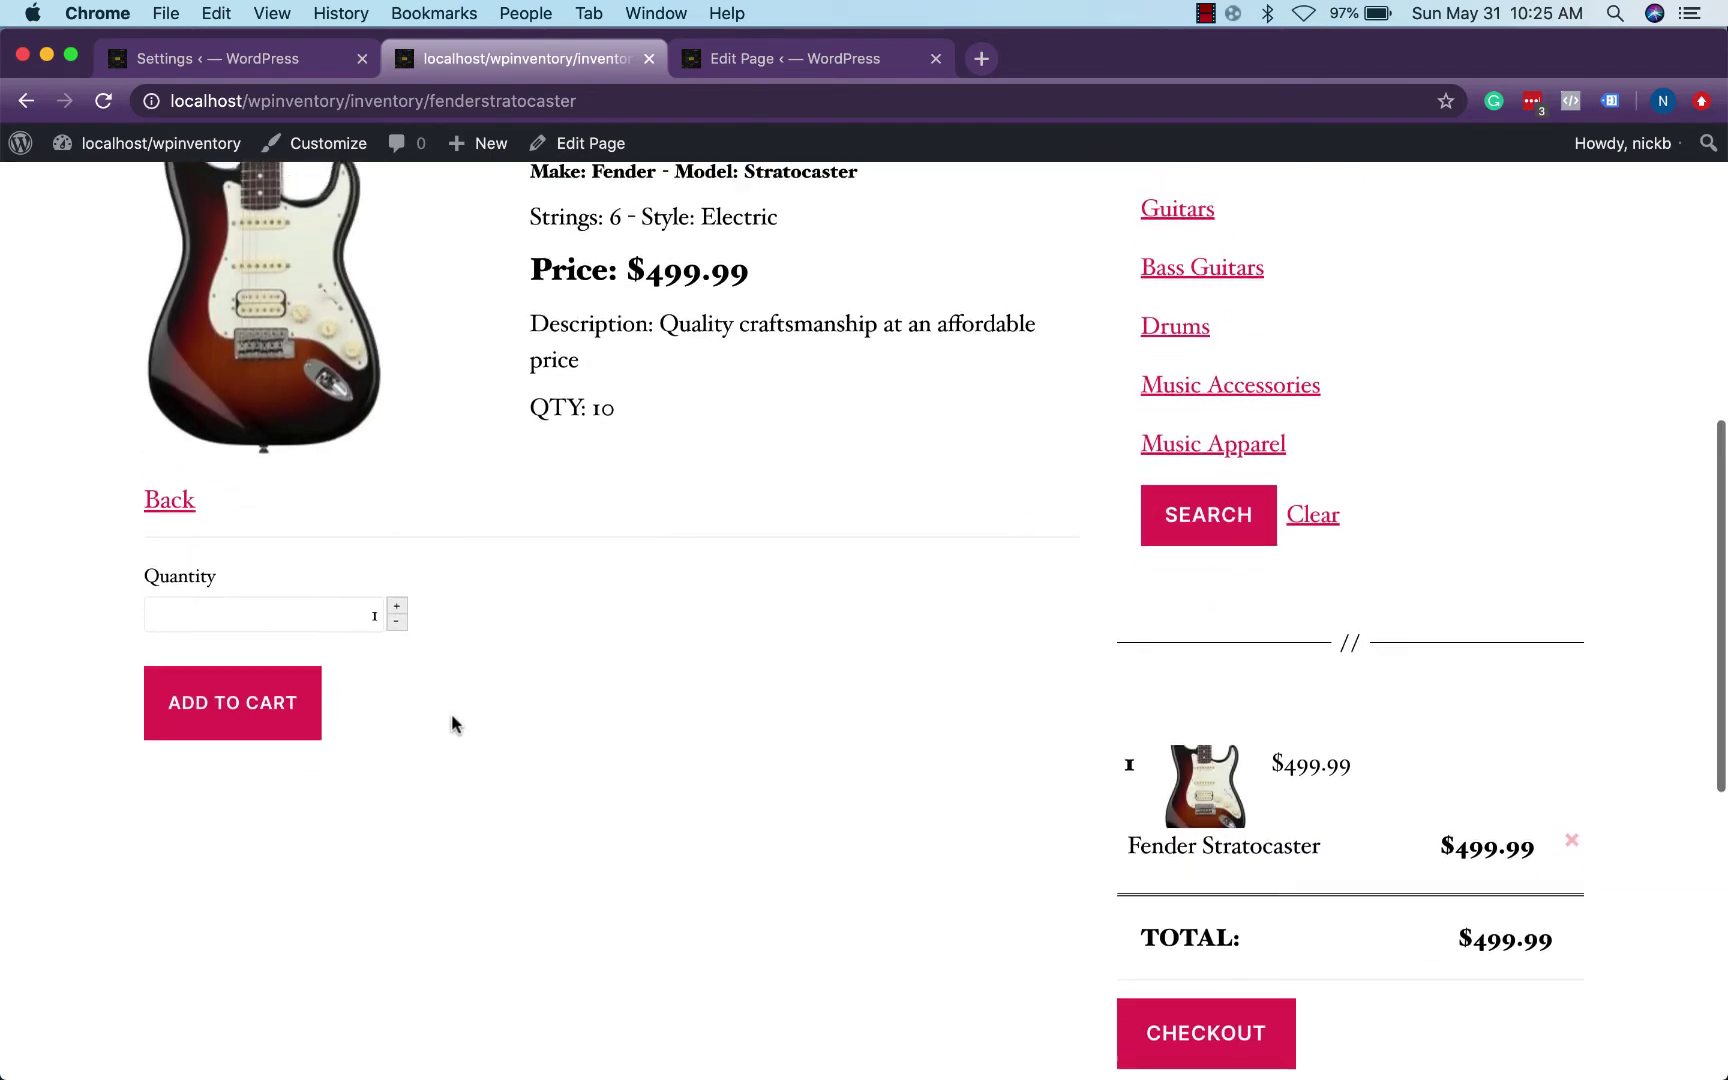
Step: Add another Fender Stratocaster, bringing the cart total to $999.98
left_click(282, 729)
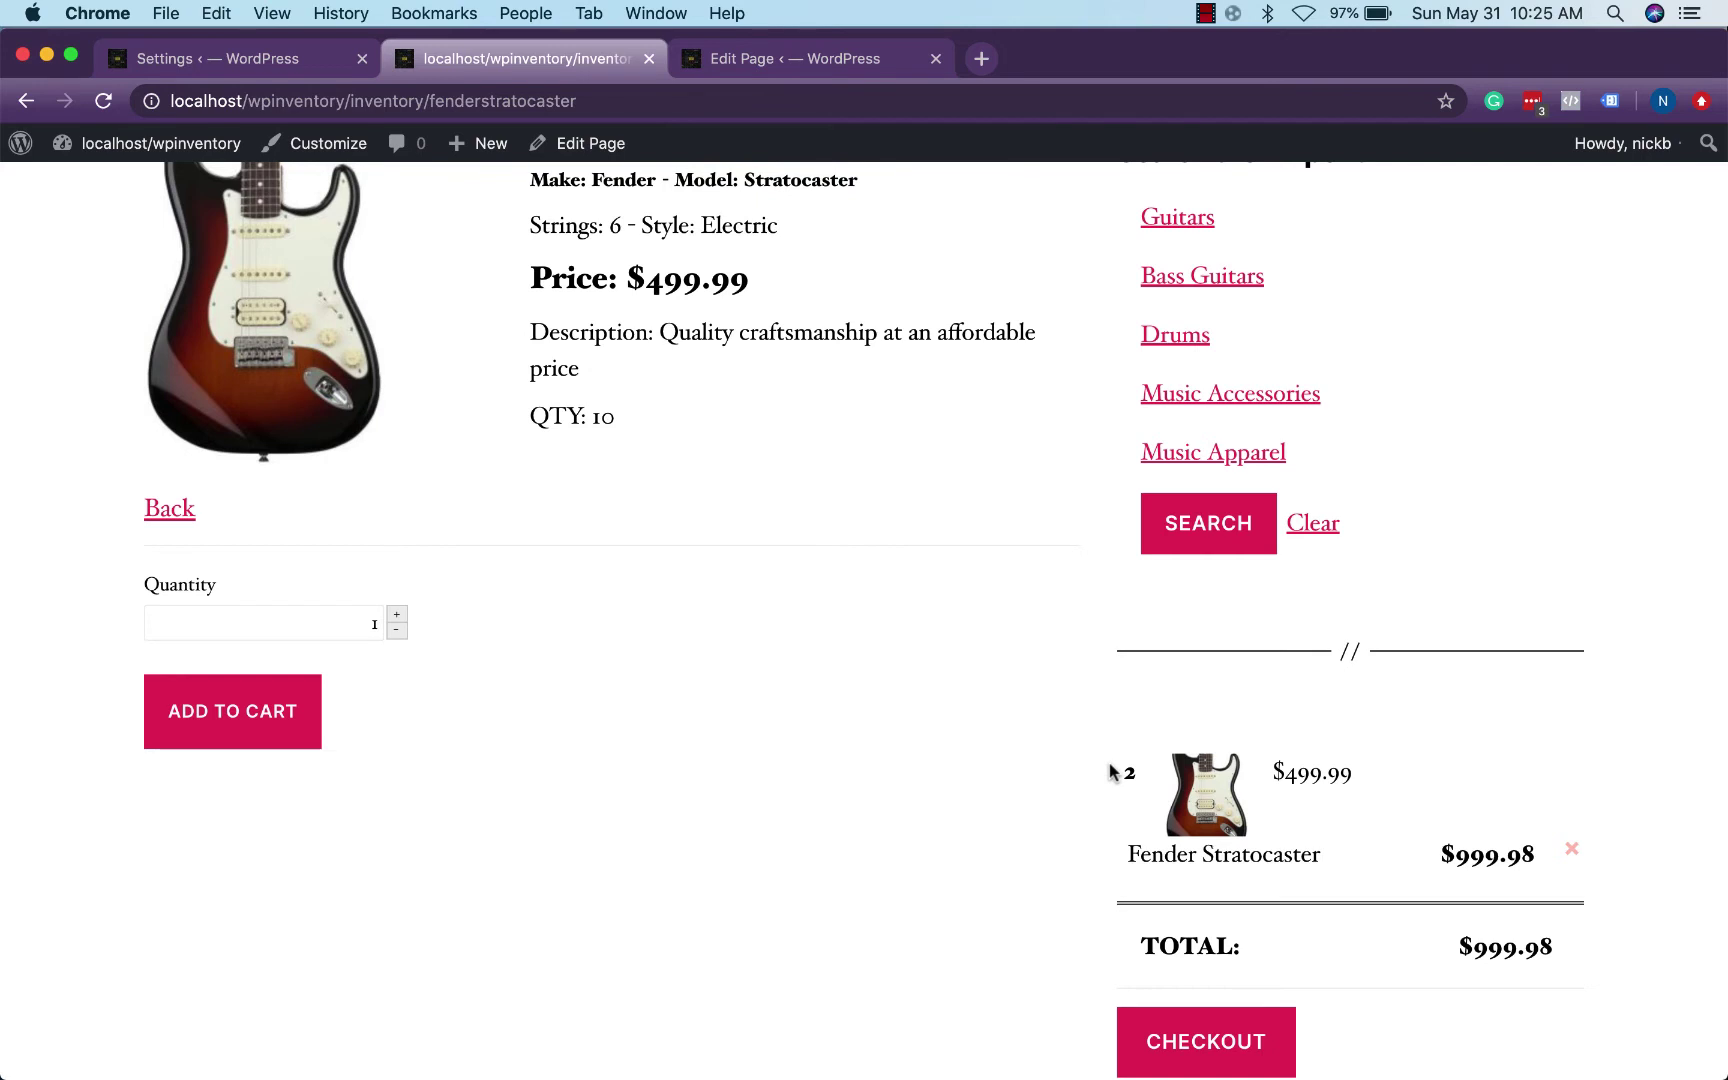
scroll(865, 498, "down", 1)
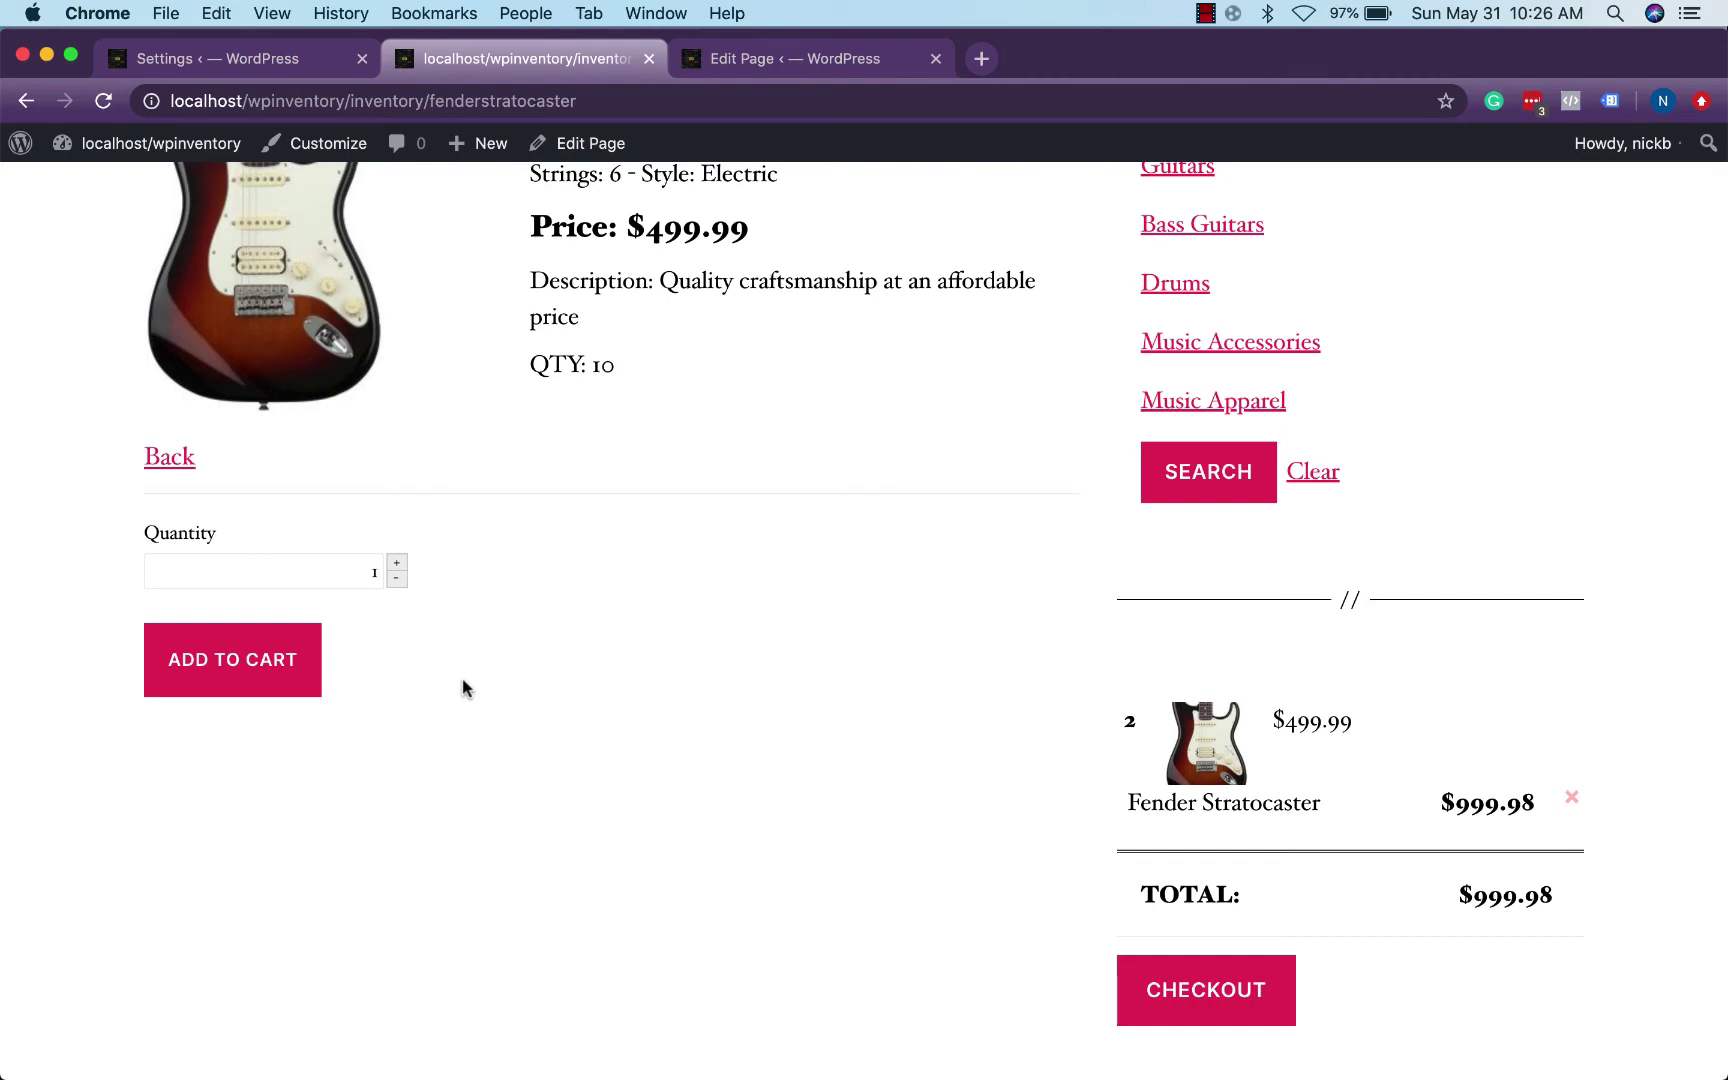
scroll(463, 687, "up", 3)
Step: Go back to the listing and add the $1,099.99 Rogue Complete drum kit from its product page
left_click(169, 607)
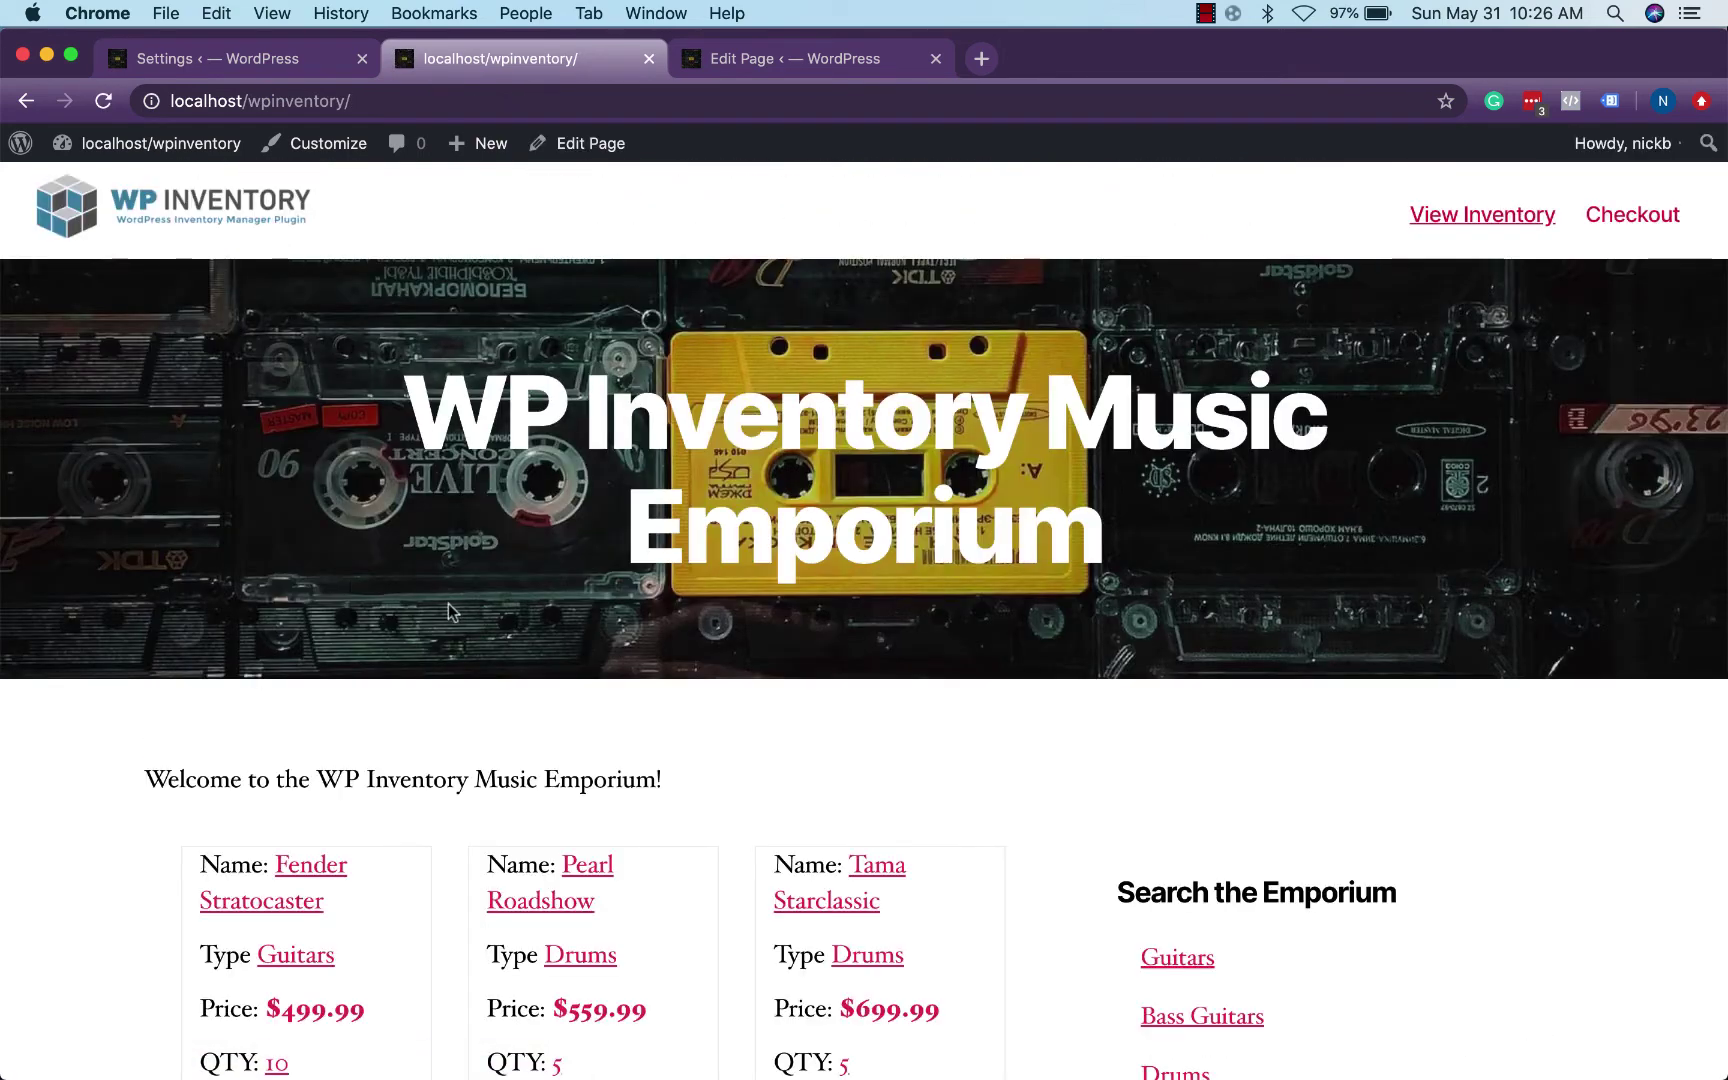
scroll(566, 638, "down", 3)
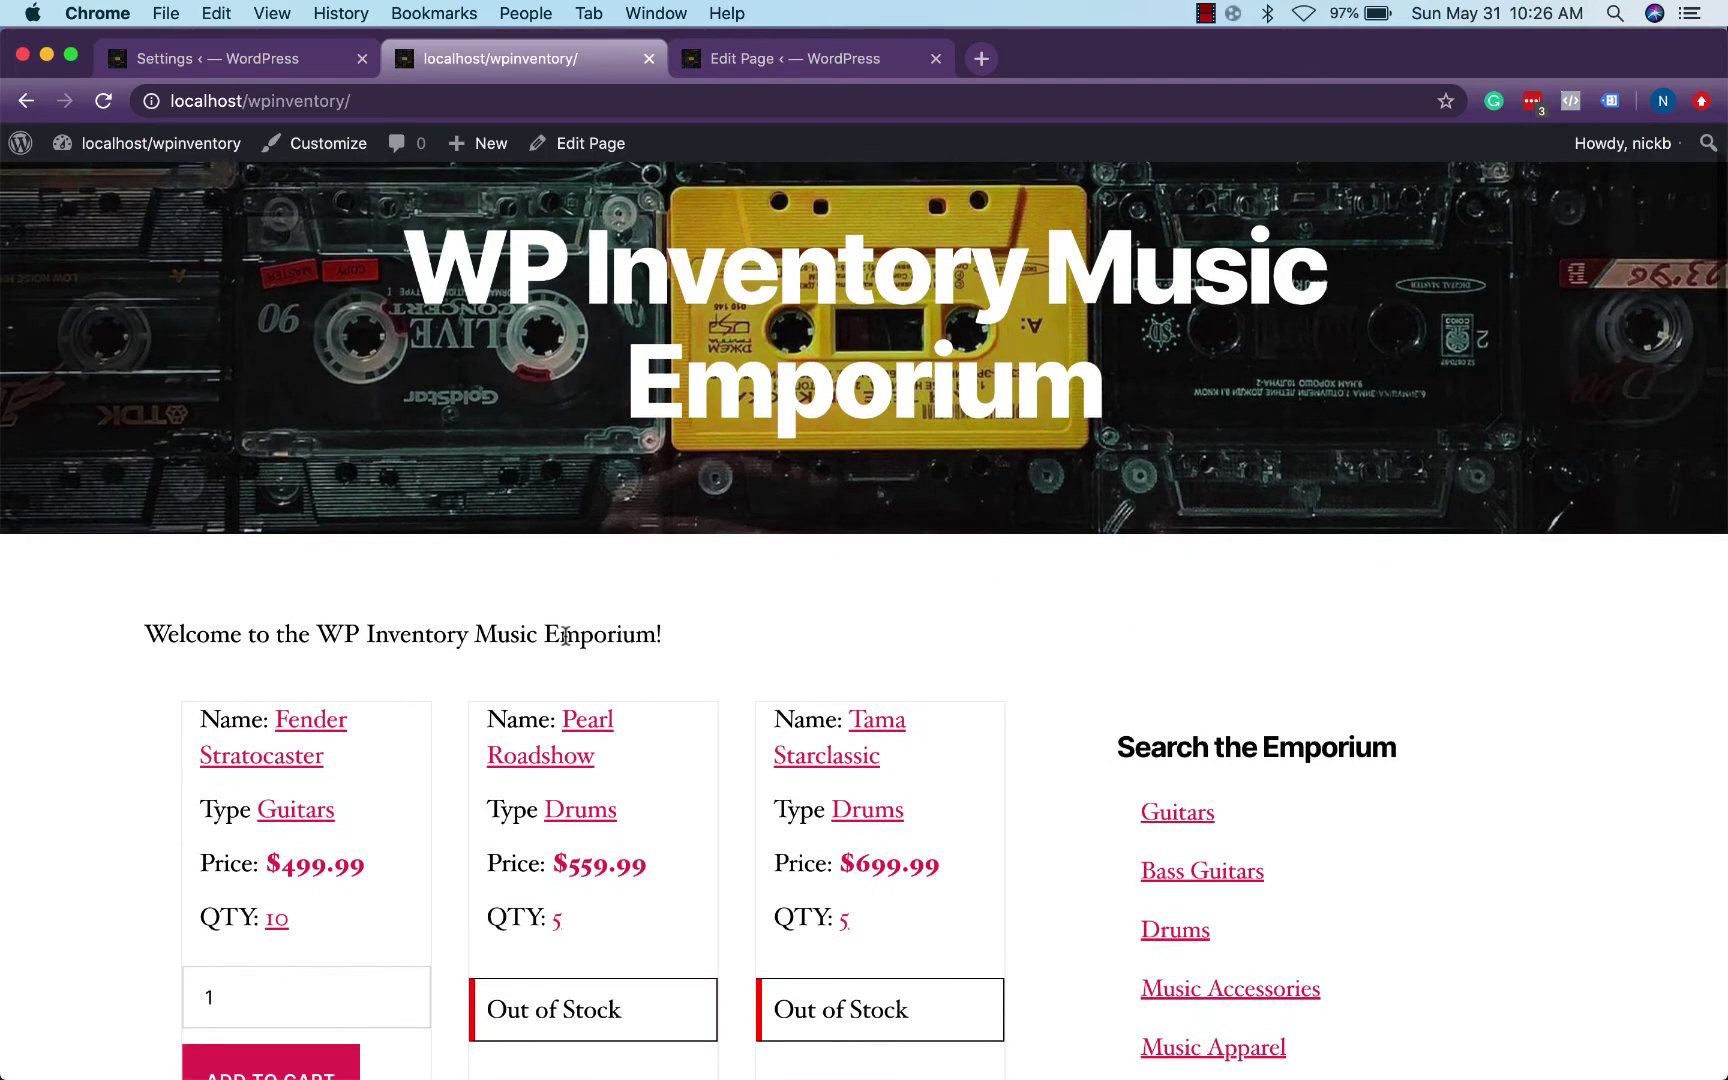
scroll(566, 638, "down", 10)
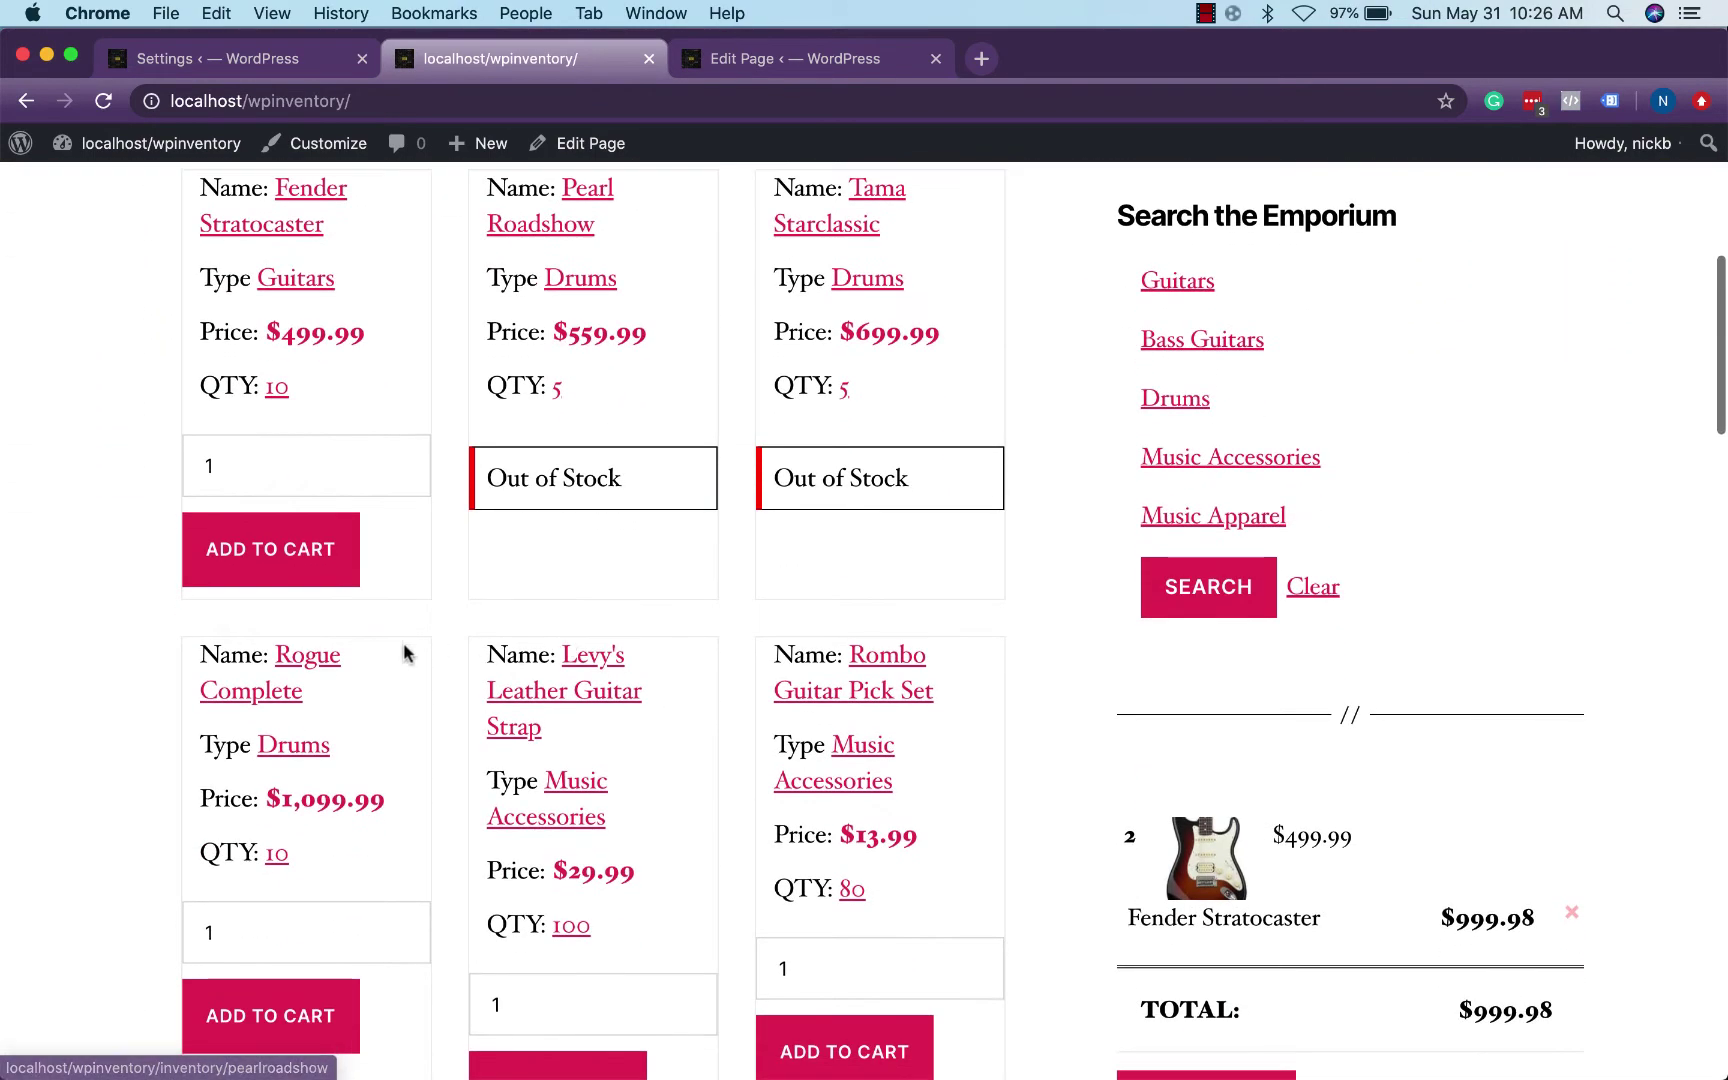
left_click(318, 660)
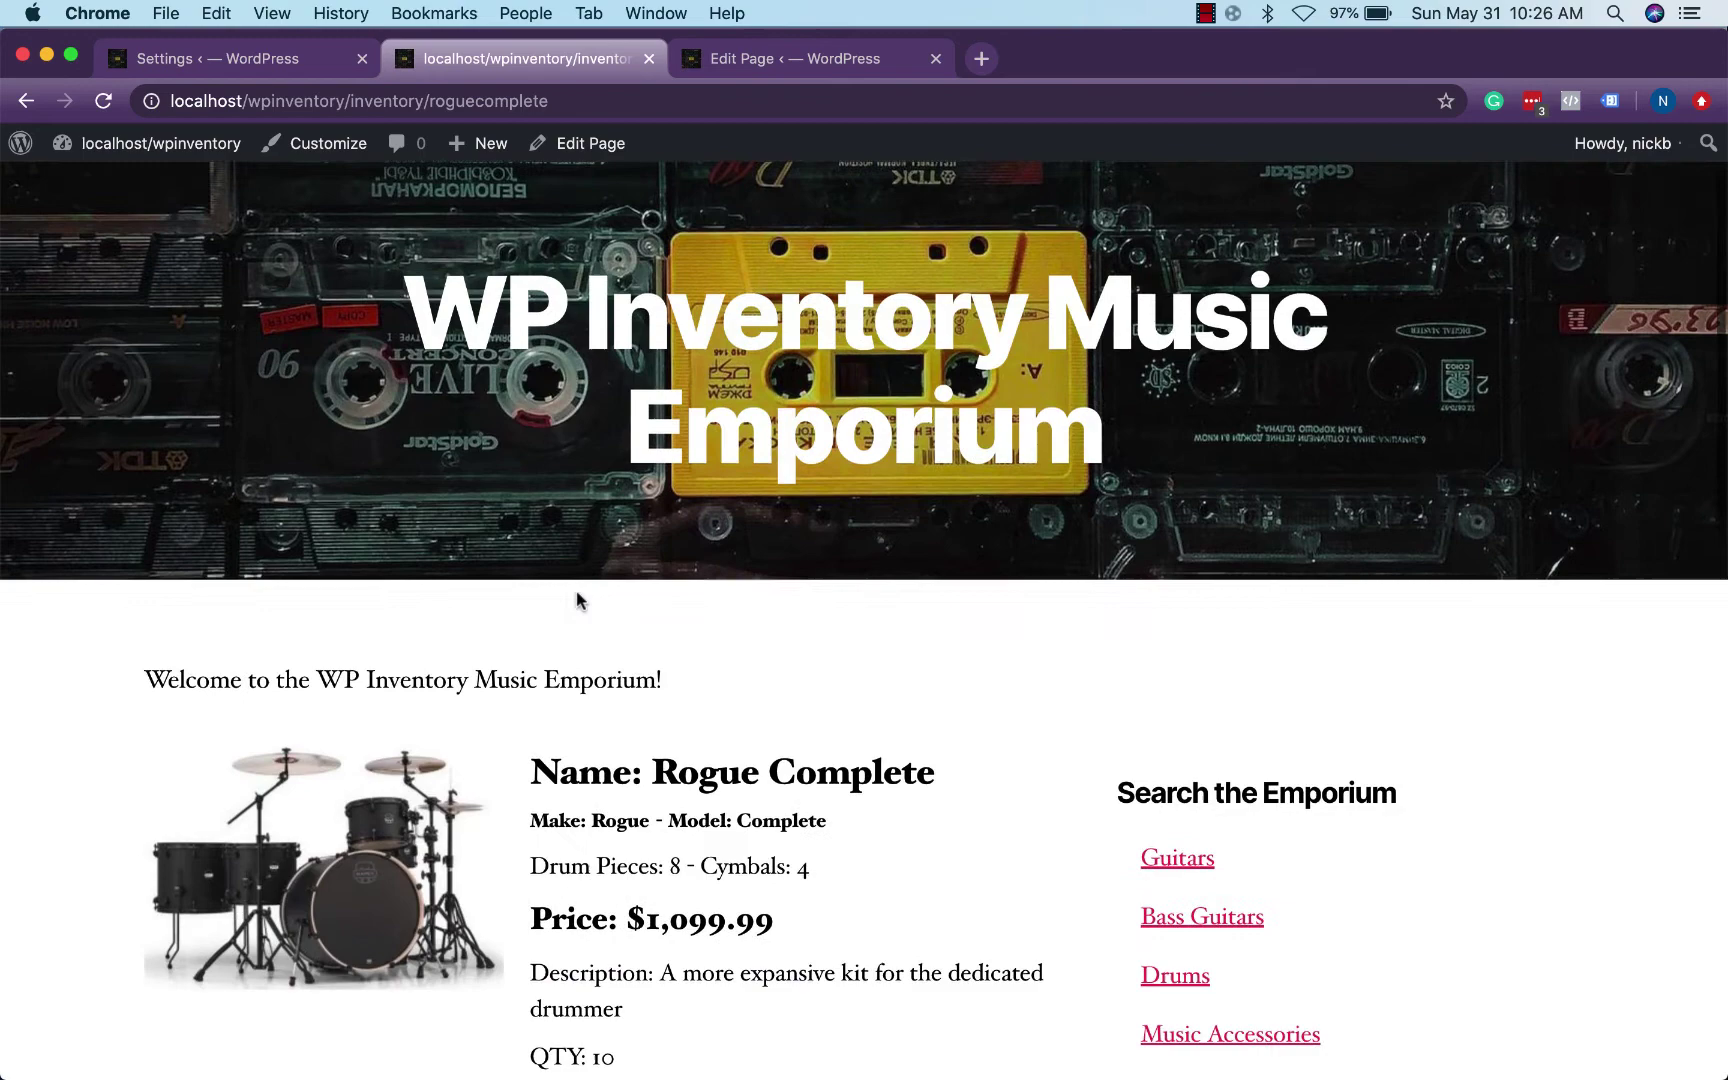
scroll(576, 600, "down", 8)
left_click(263, 948)
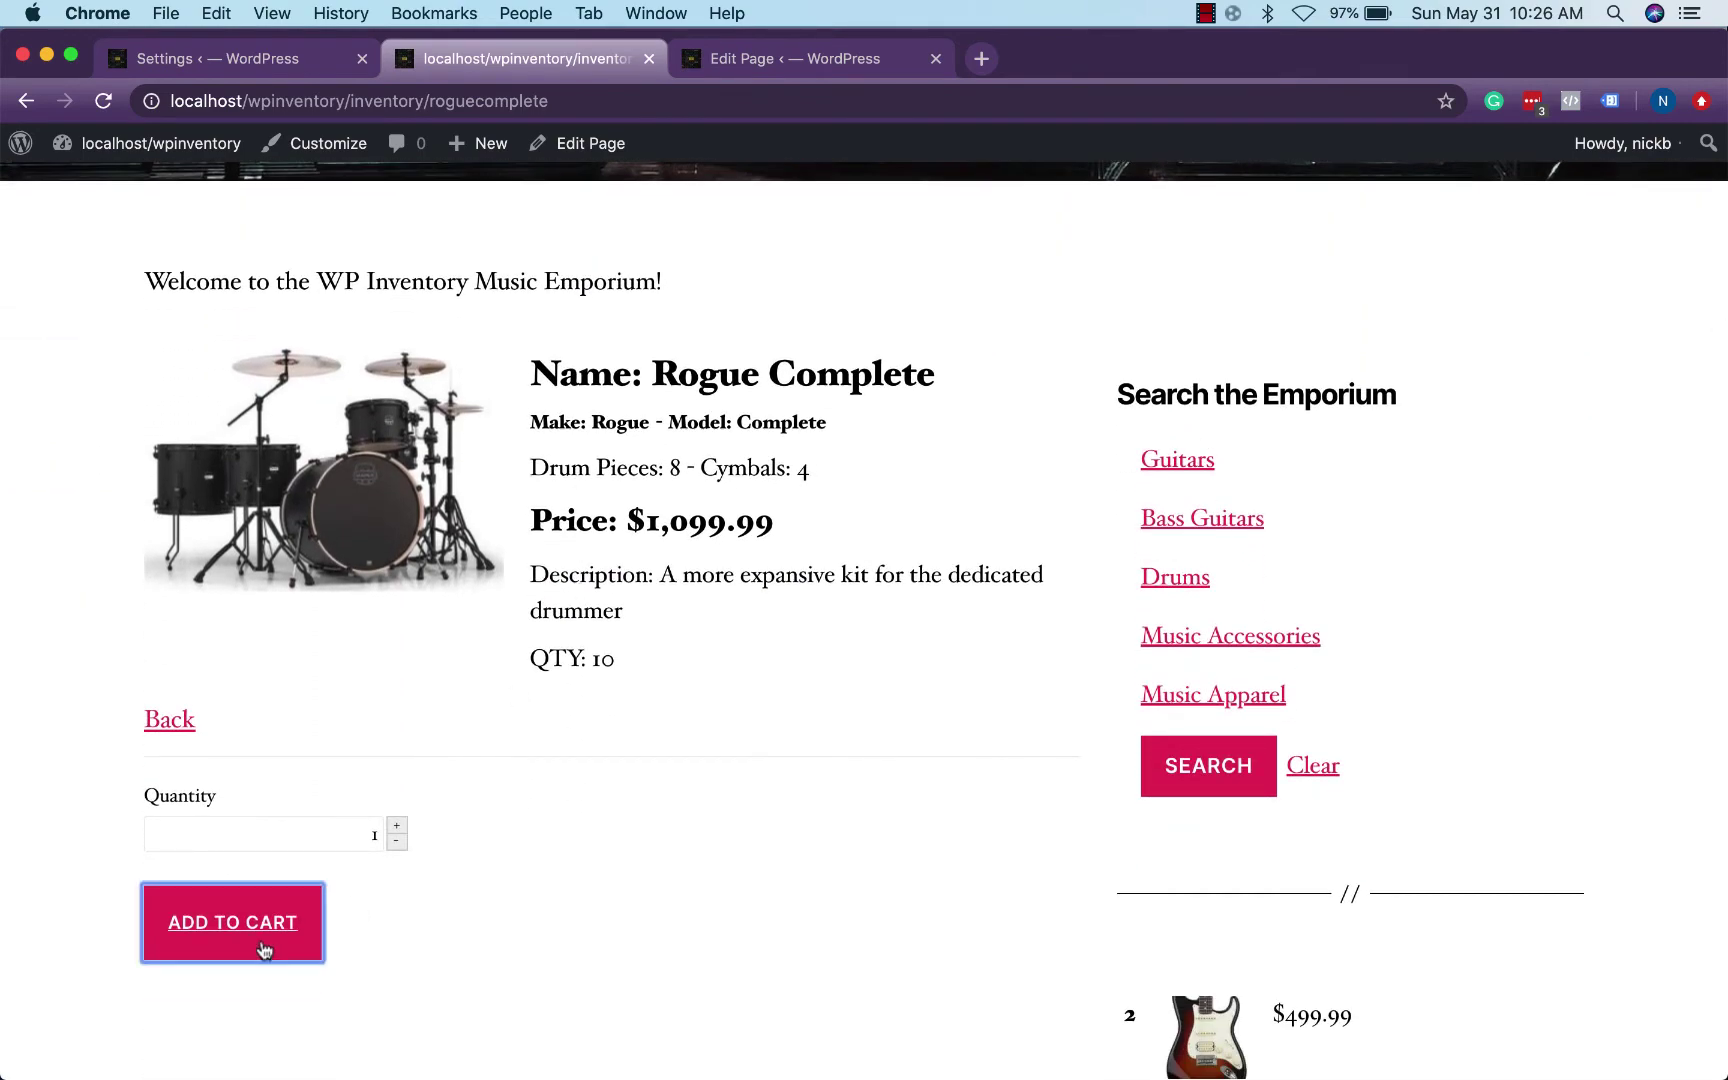
scroll(690, 760, "down", 7)
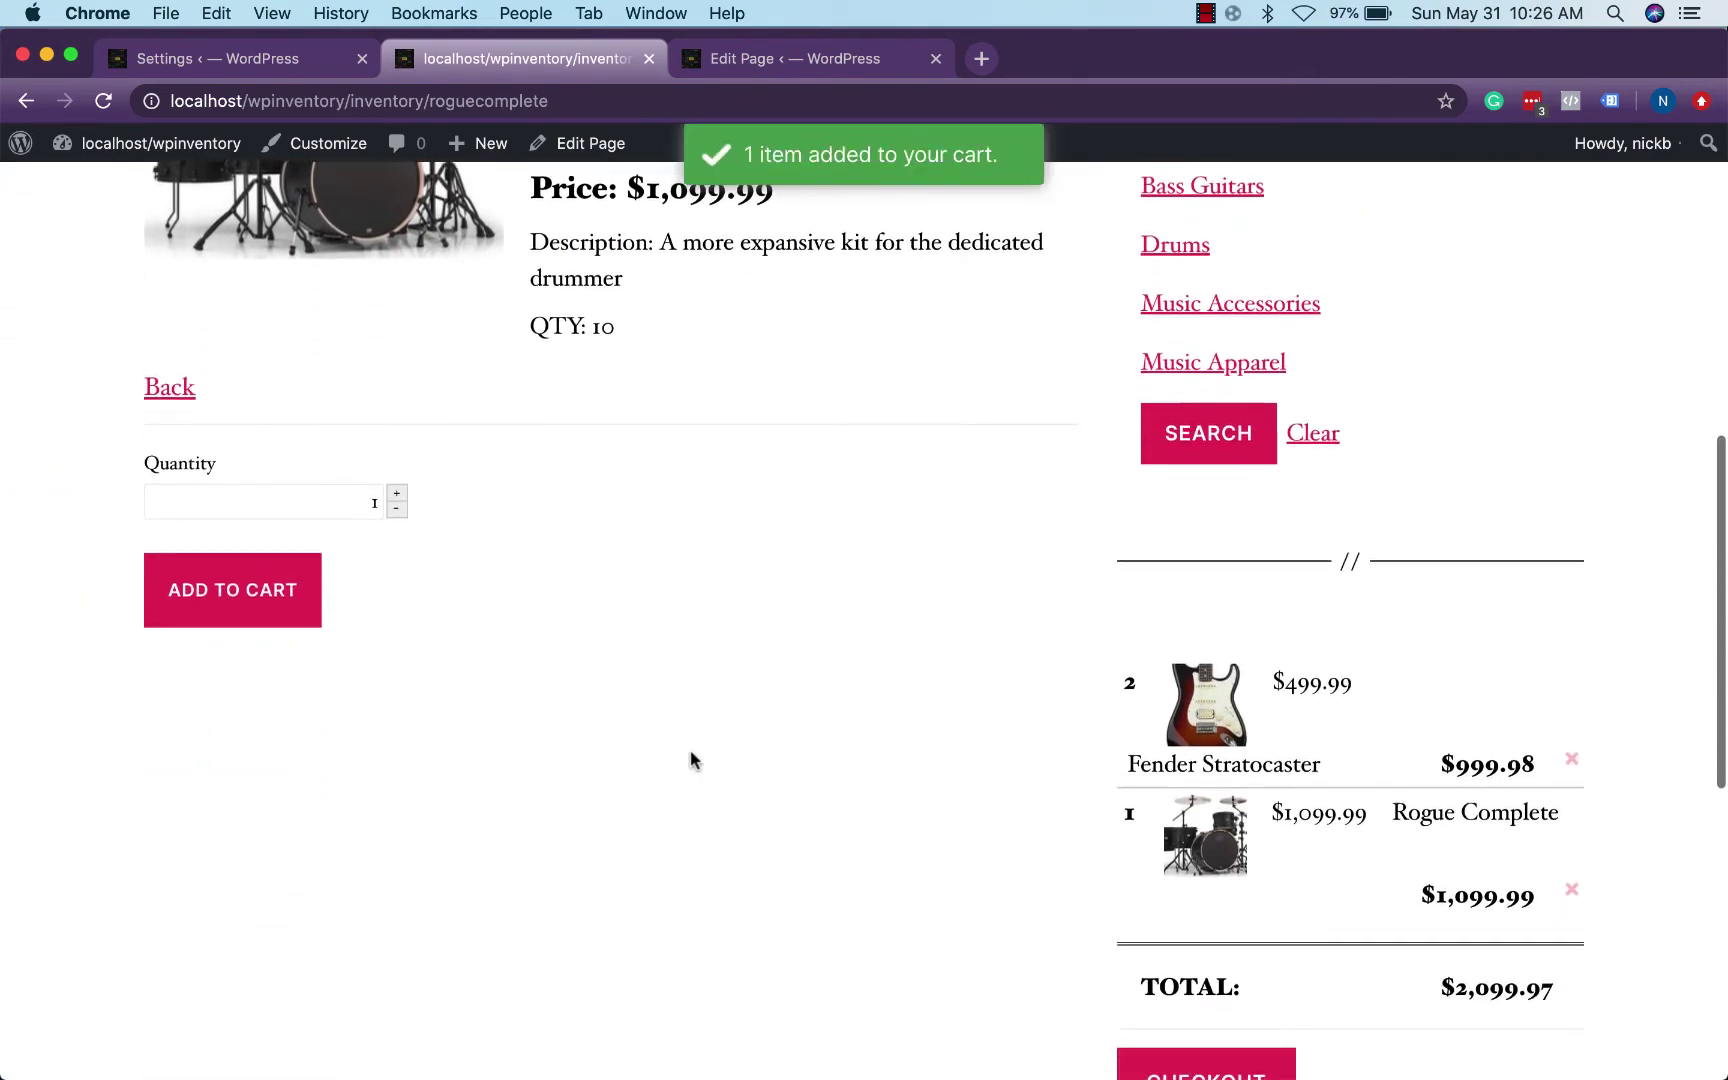
scroll(1152, 795, "down", 1)
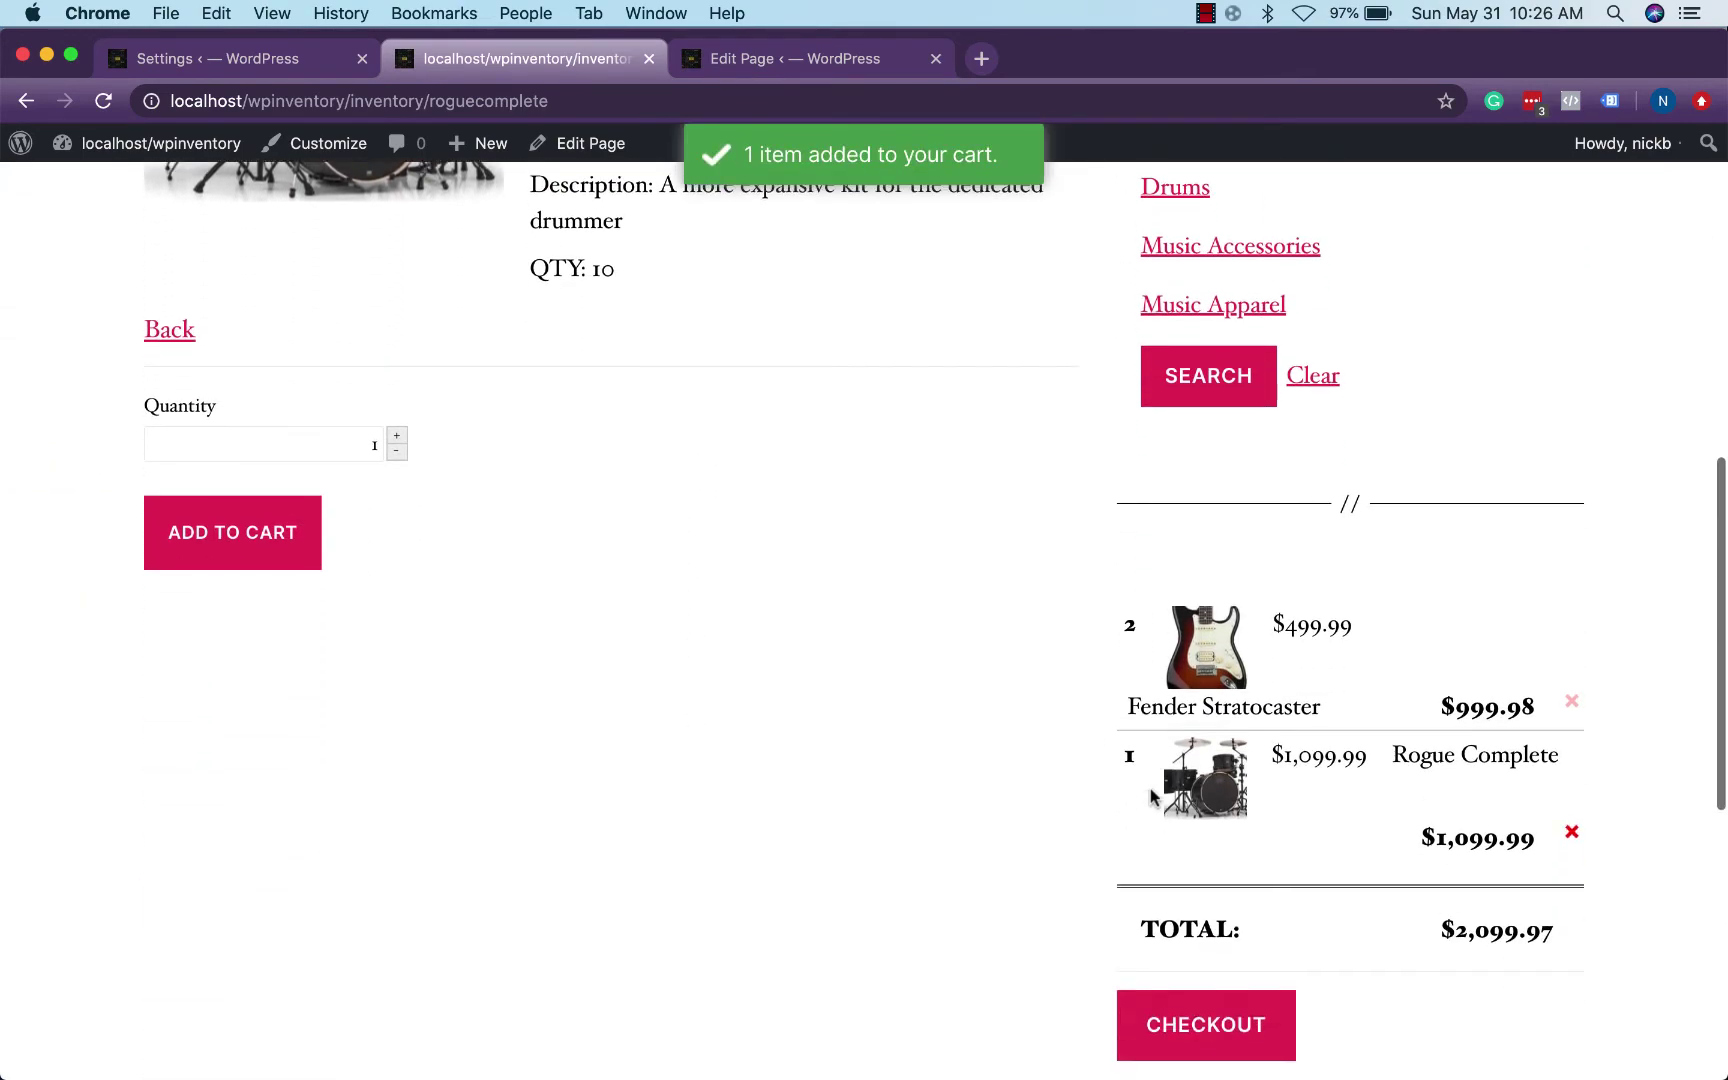
left_click(1200, 1010)
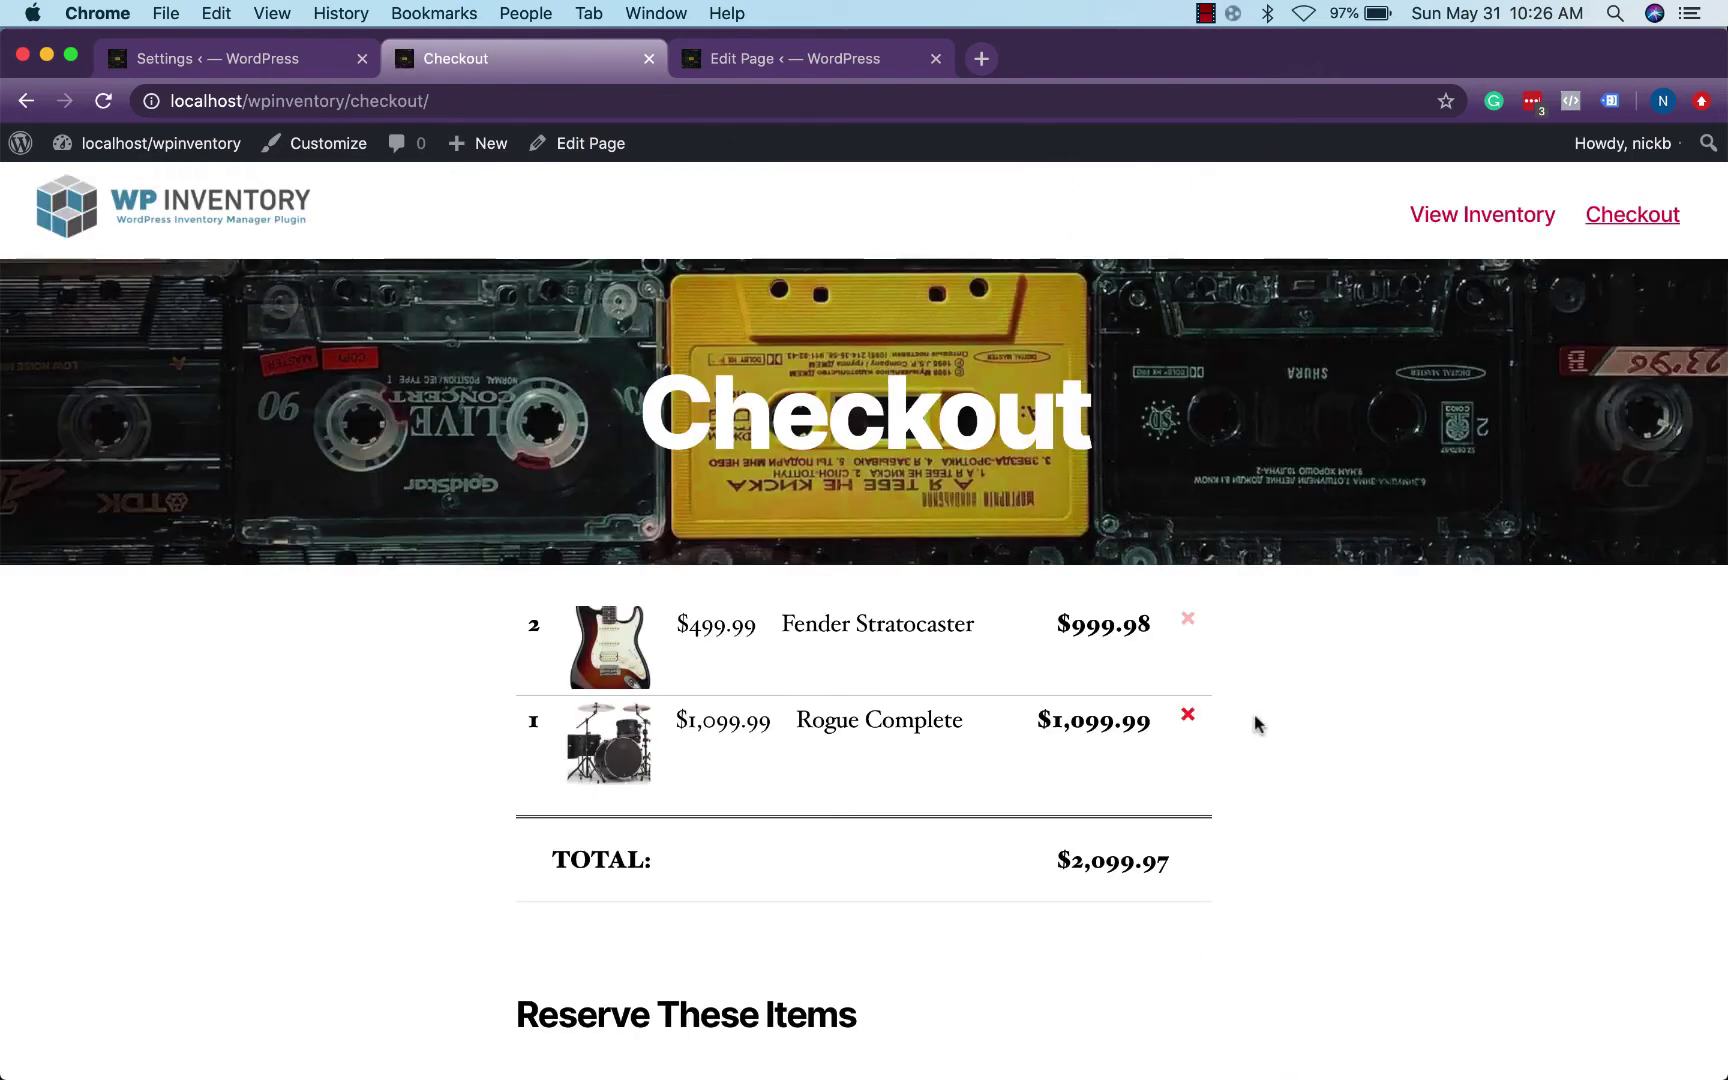
scroll(1260, 720, "down", 1)
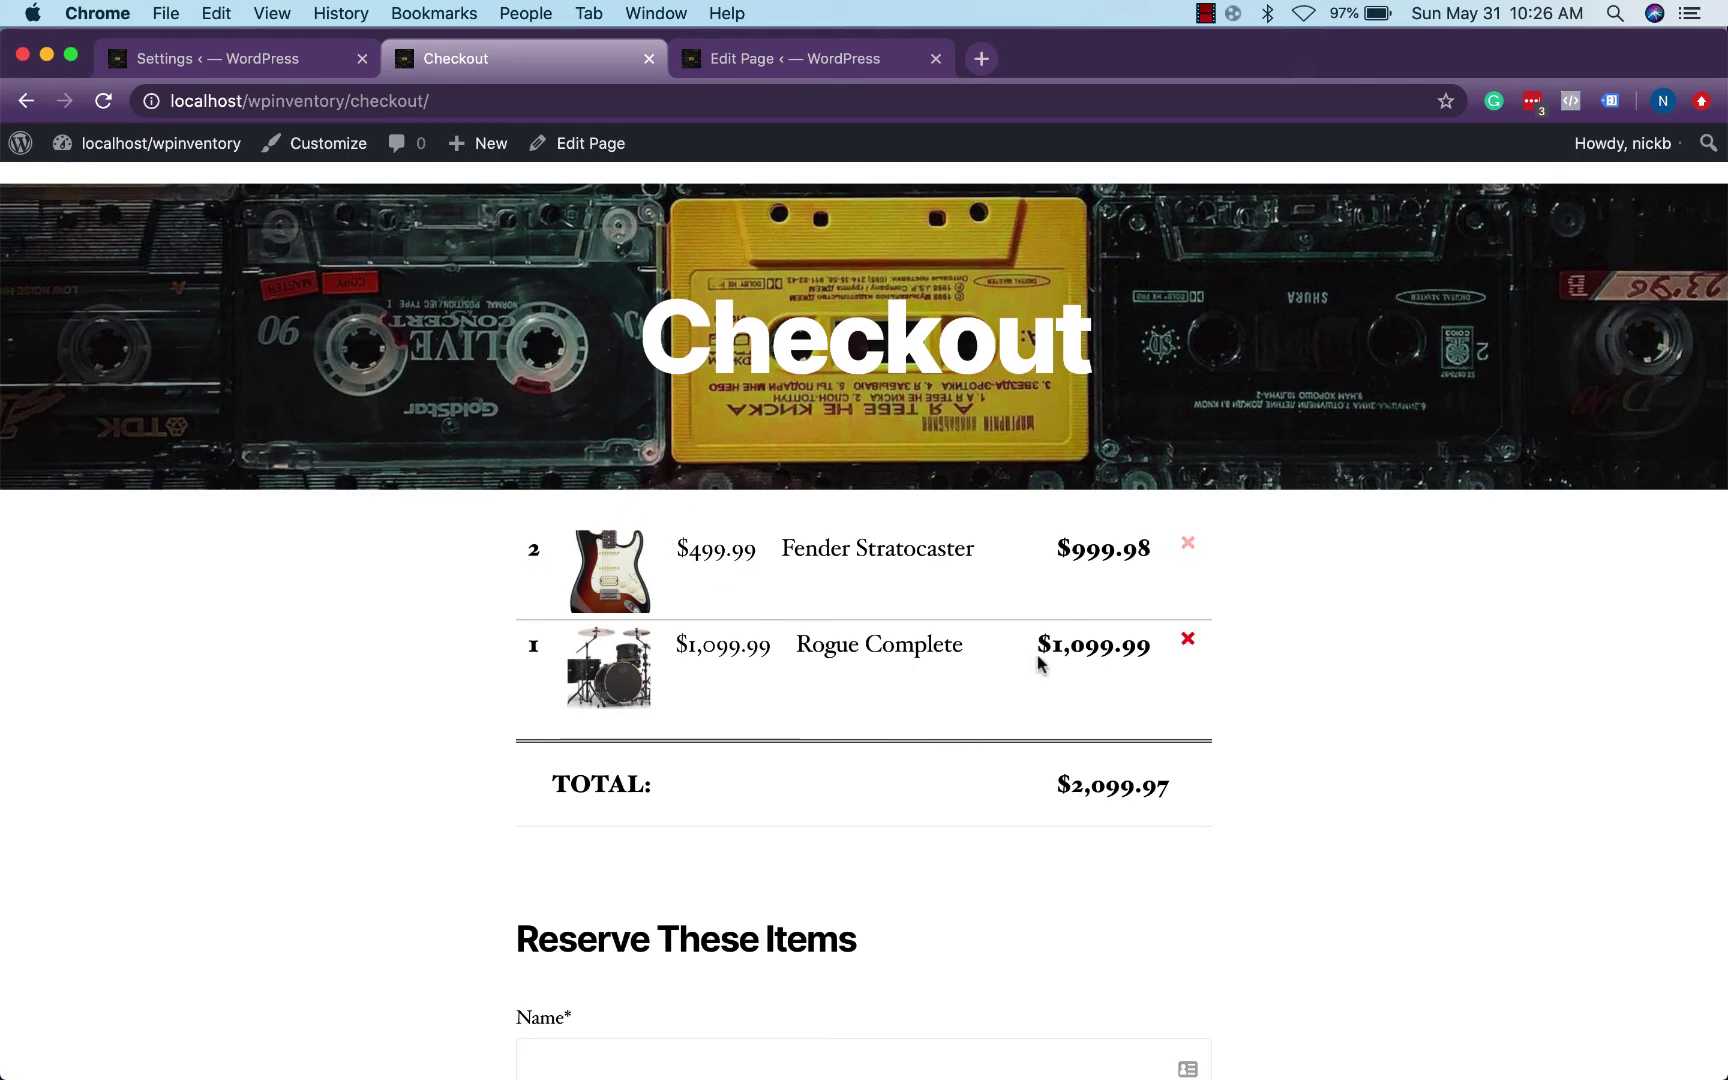
scroll(1325, 573, "down", 5)
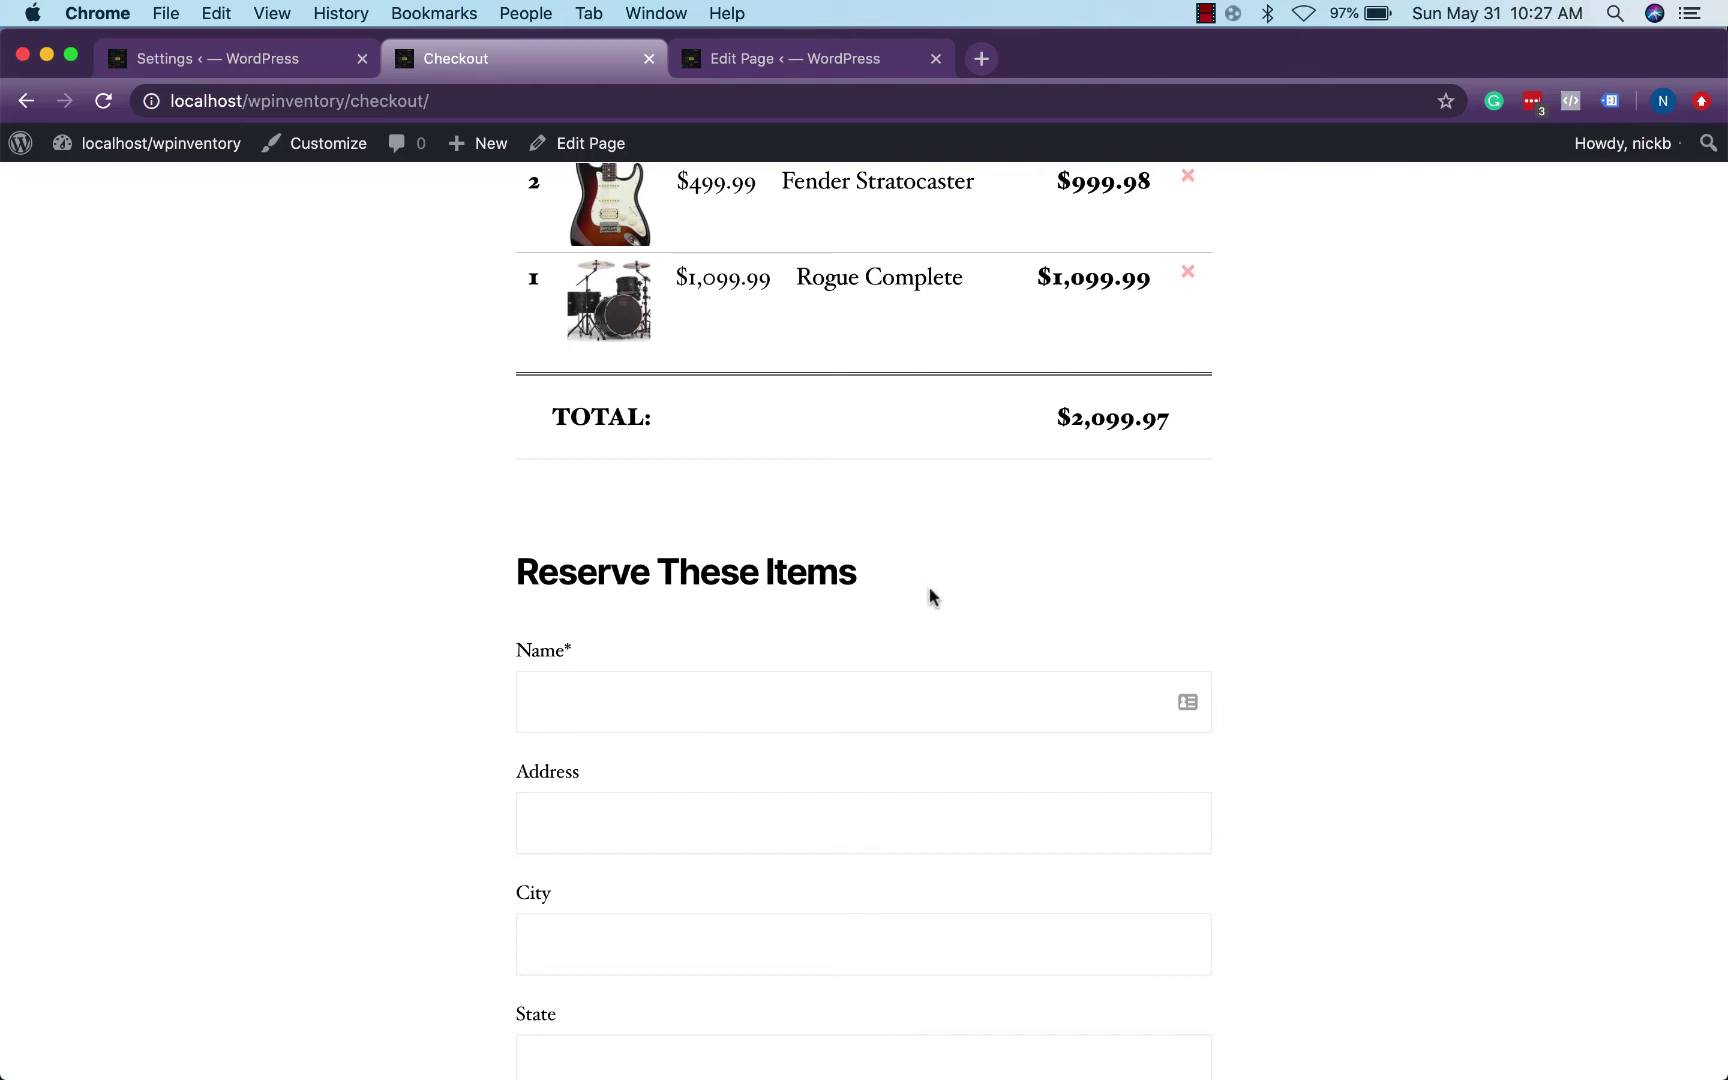
scroll(1250, 588, "down", 3)
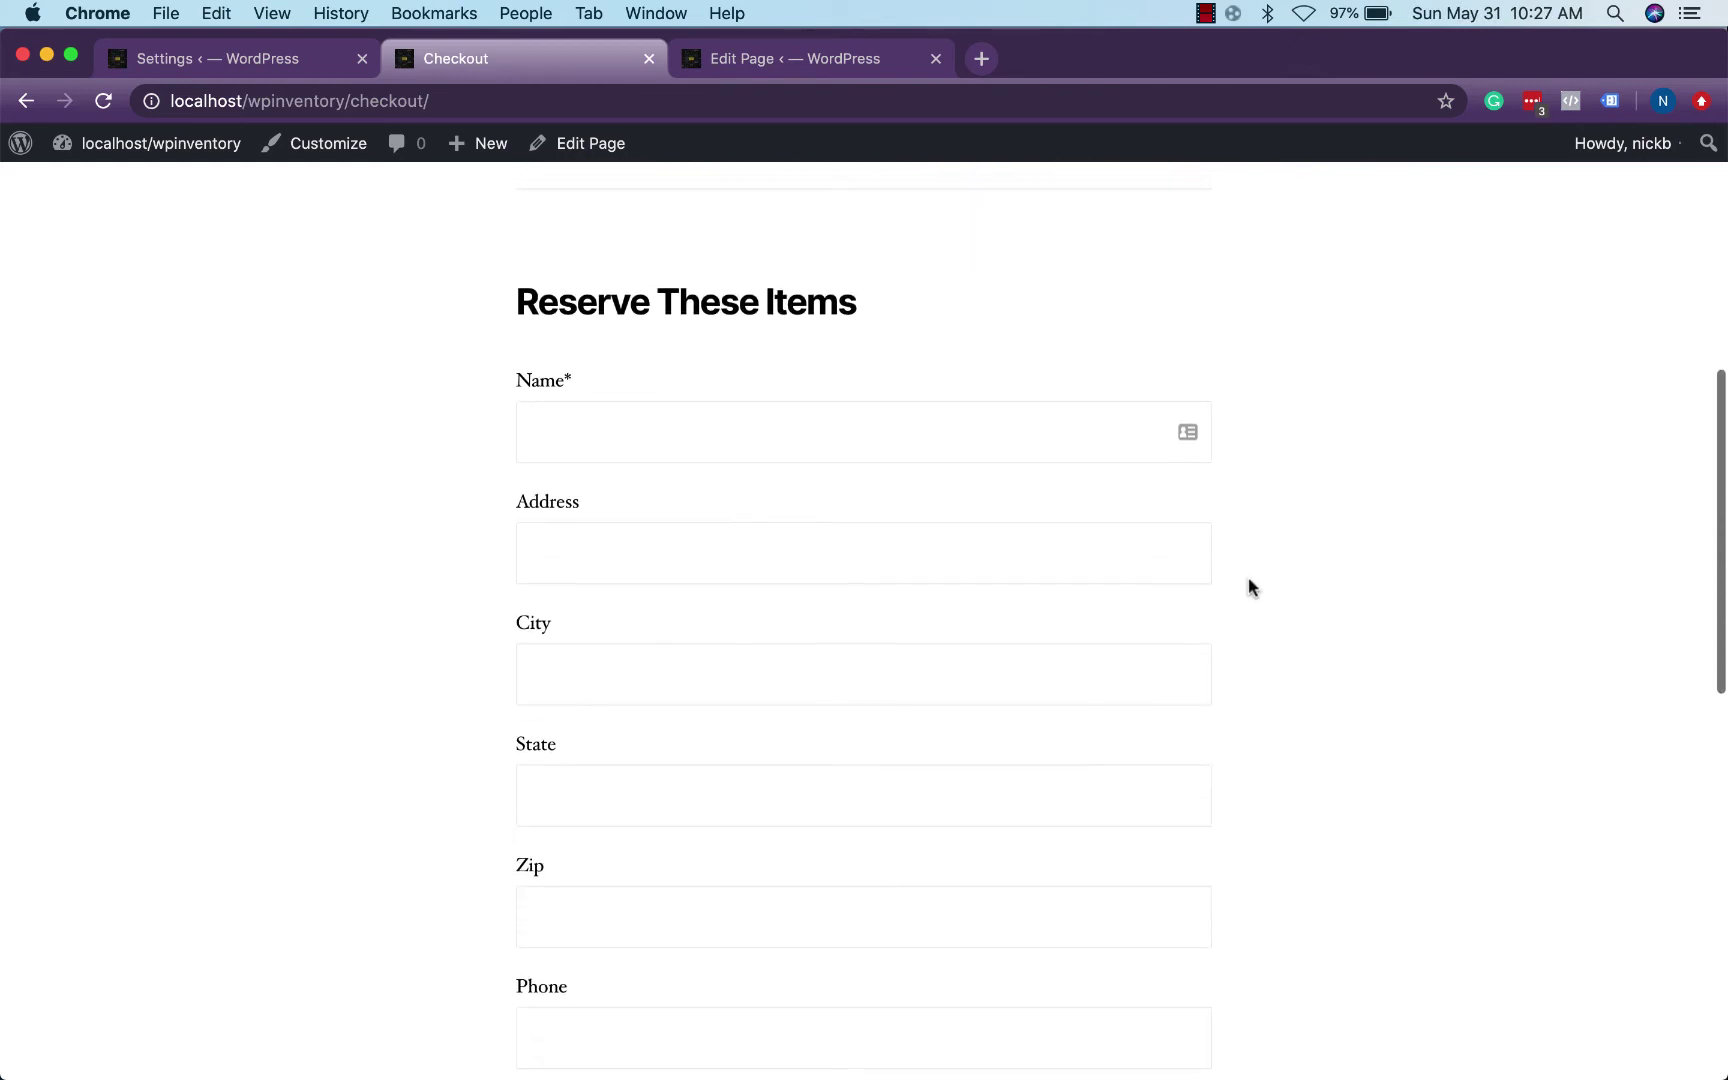
scroll(1324, 607, "down", 6)
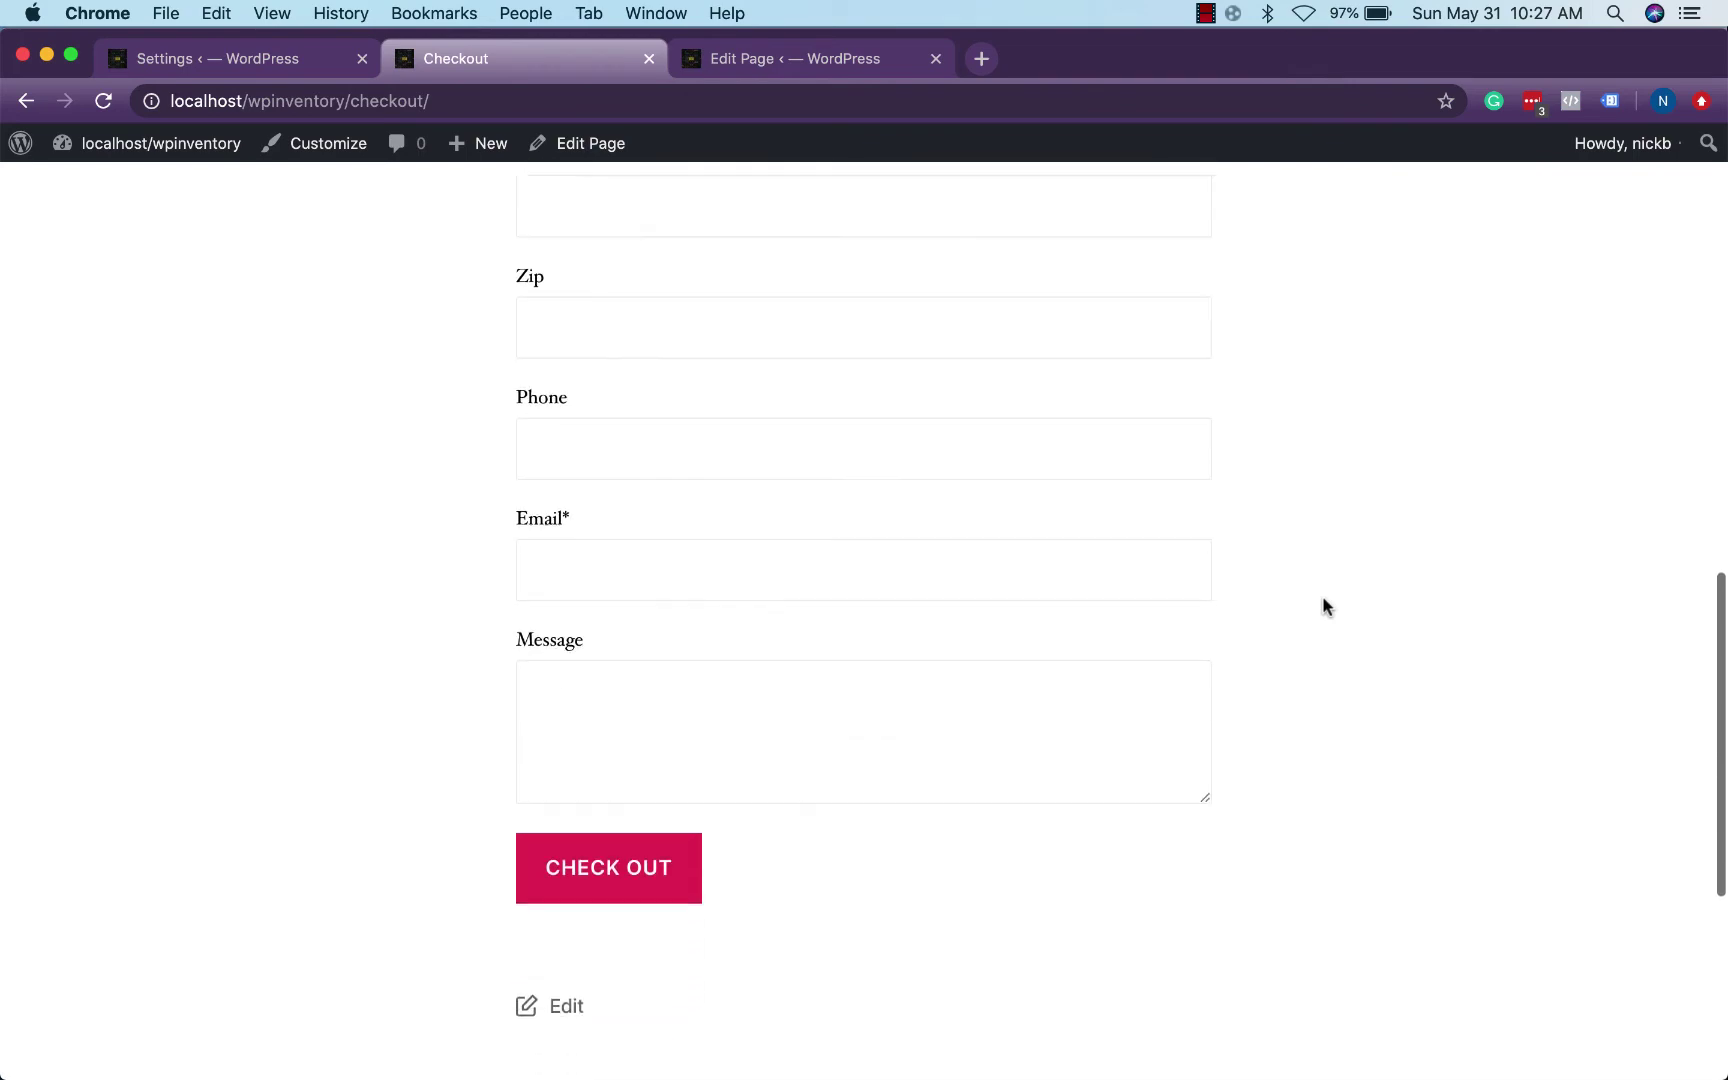
scroll(1324, 607, "down", 1)
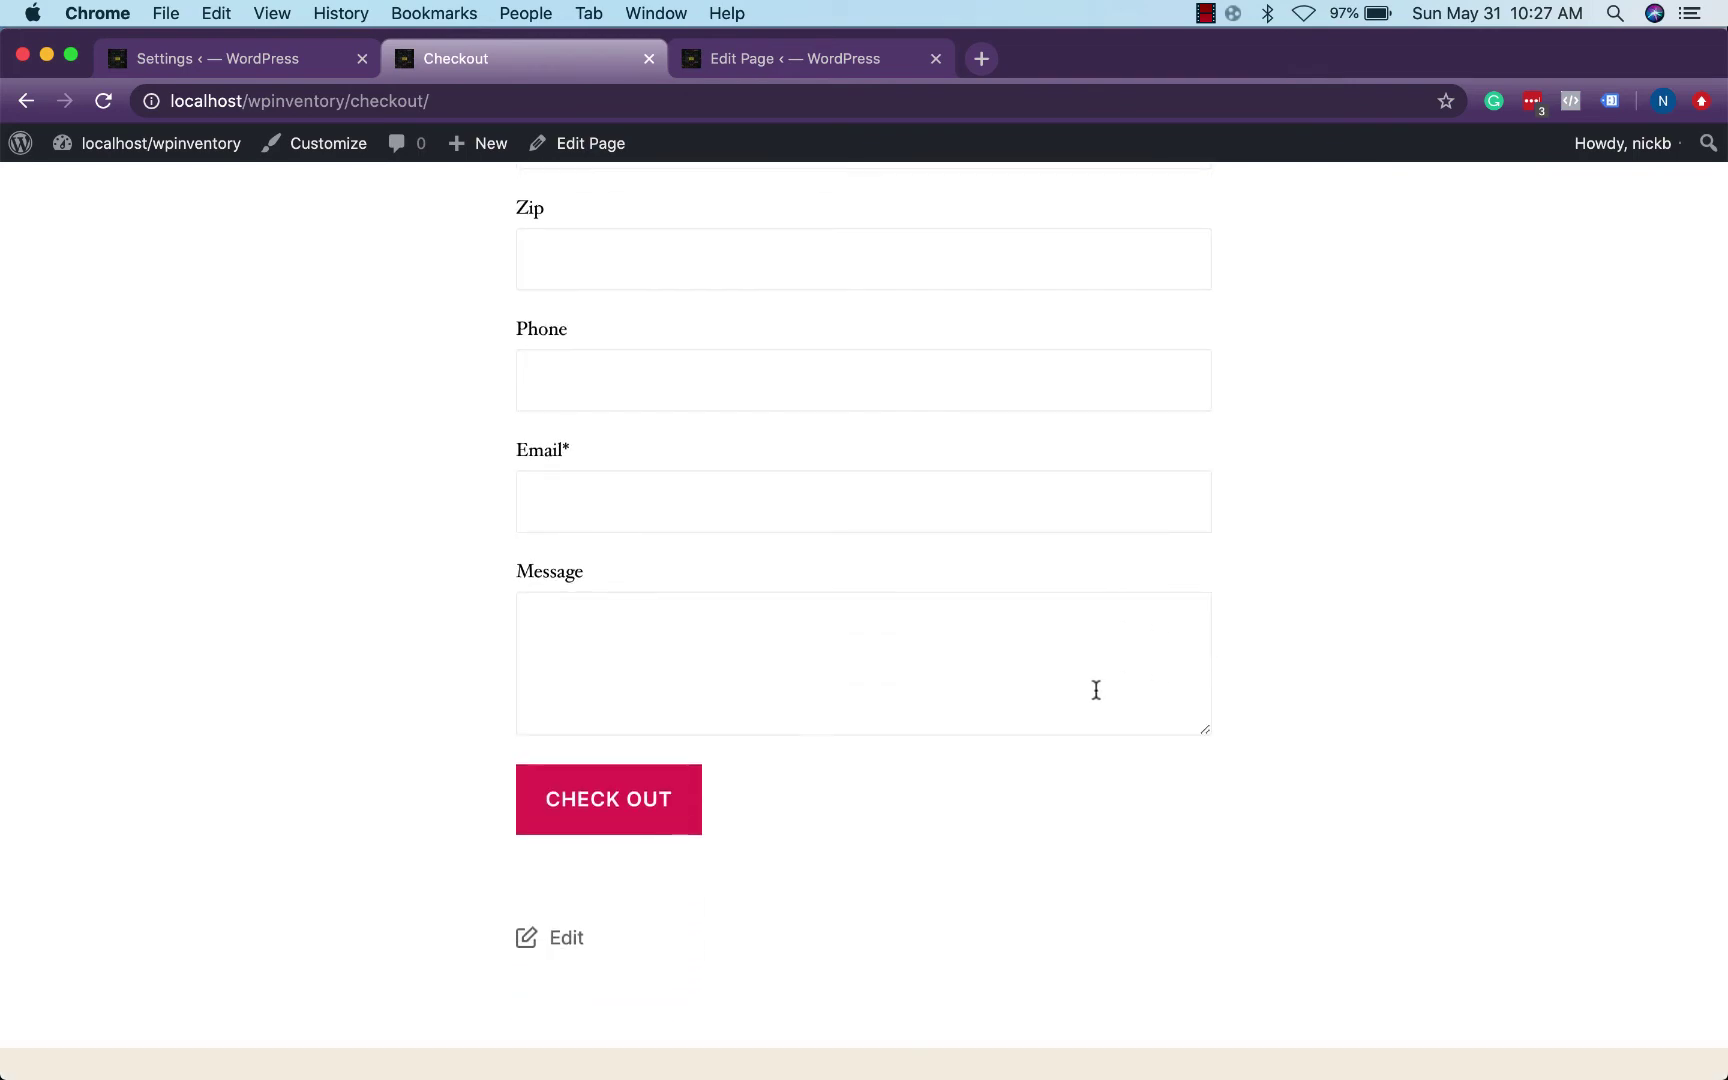
scroll(1096, 690, "up", 10)
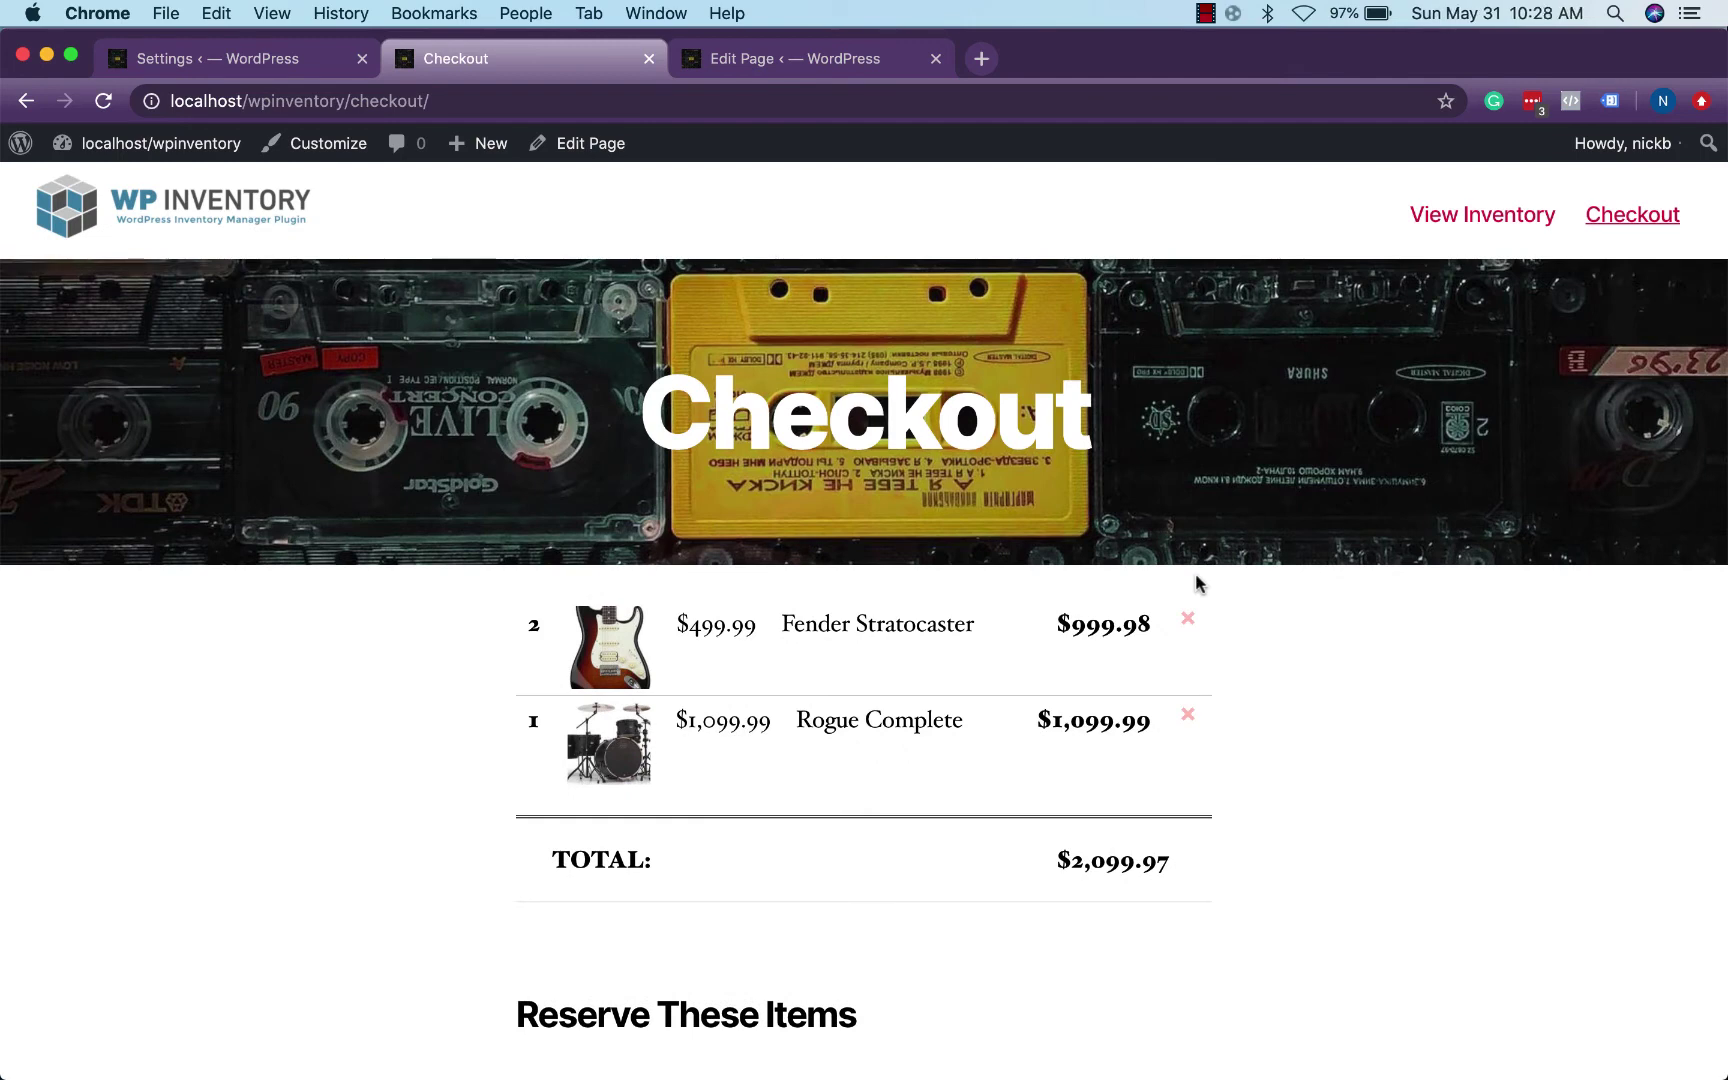
Step: Filter the inventory listing to Drums, then expand and collapse the extra Cymbals options
left_click(1452, 222)
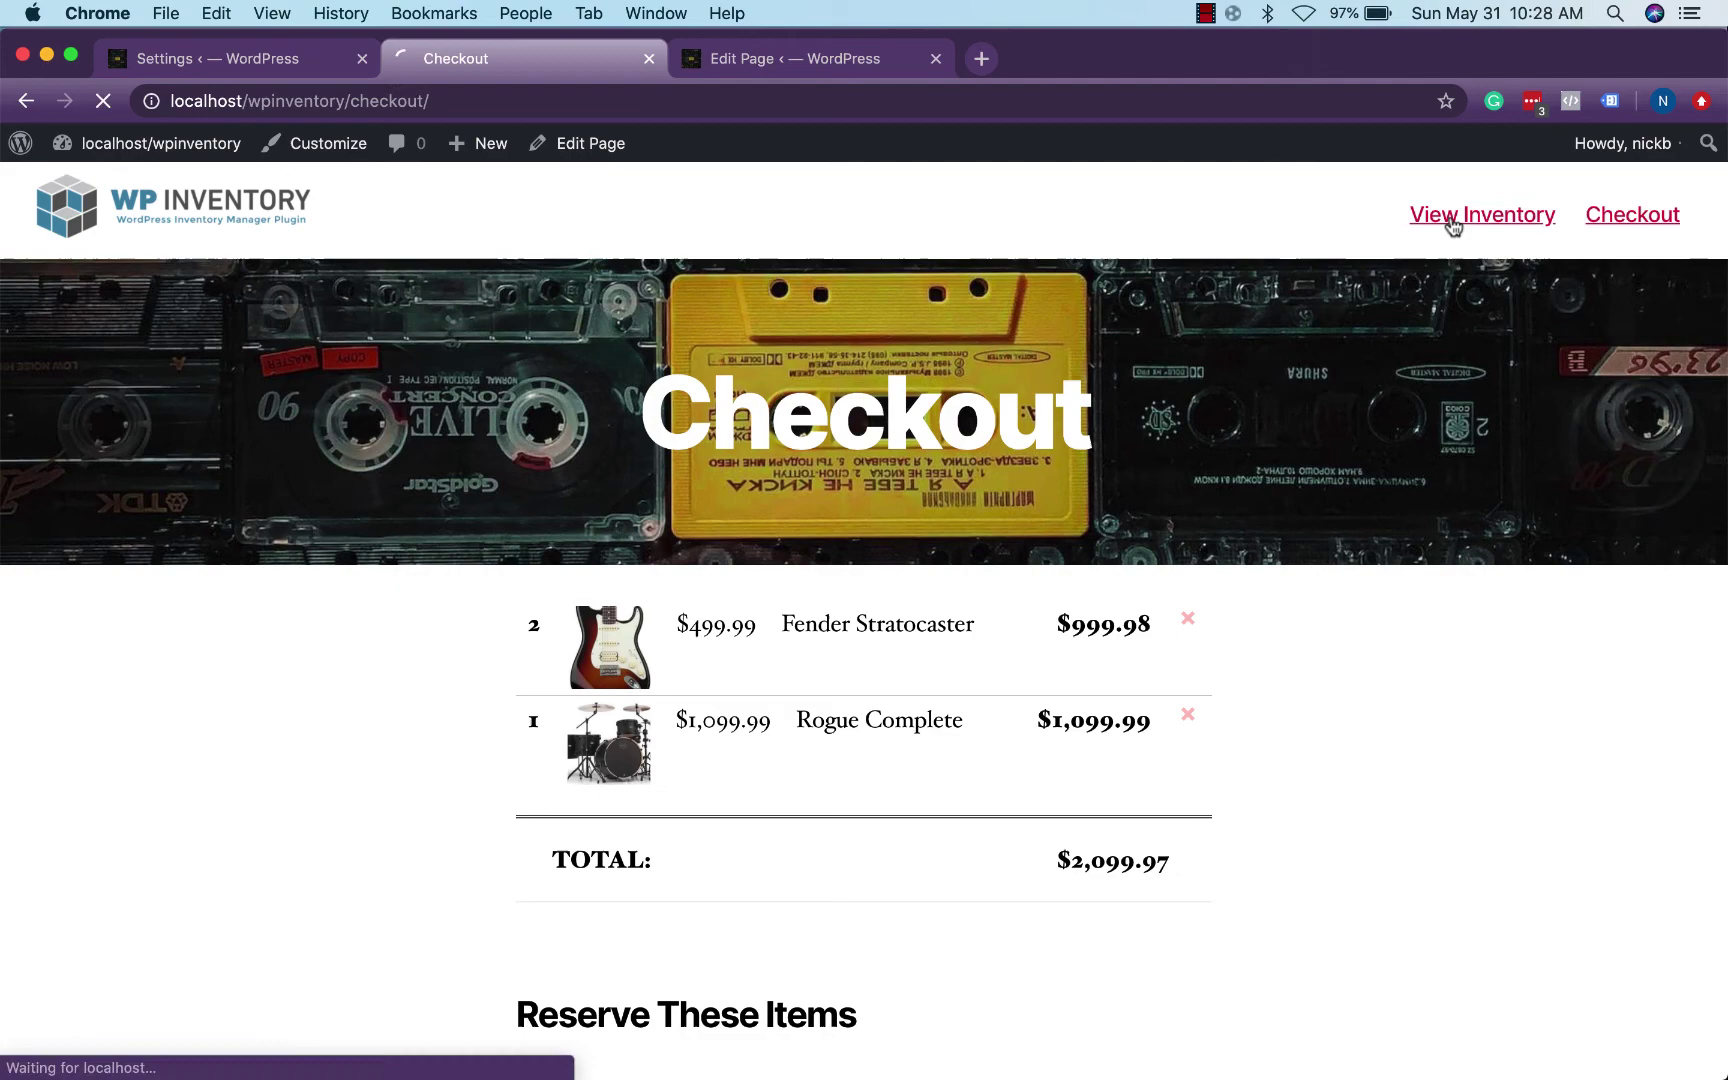
scroll(1369, 432, "down", 4)
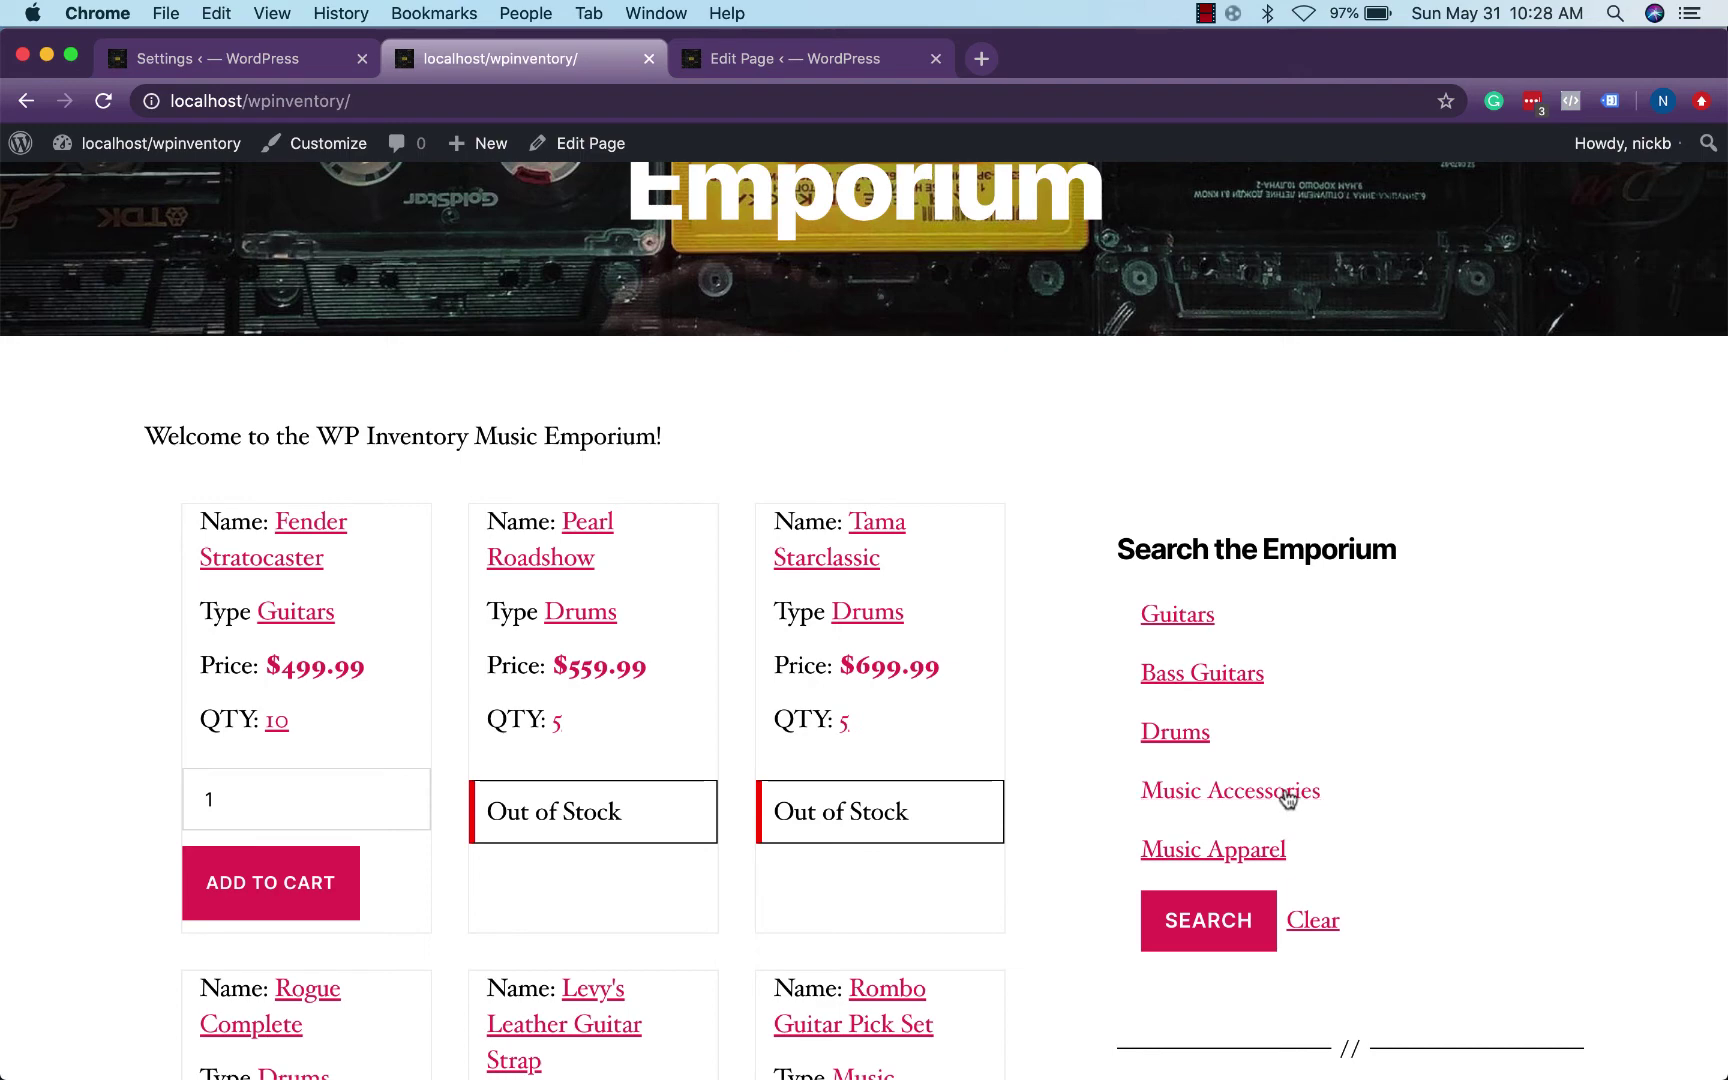
left_click(1175, 736)
scroll(1453, 630, "down", 5)
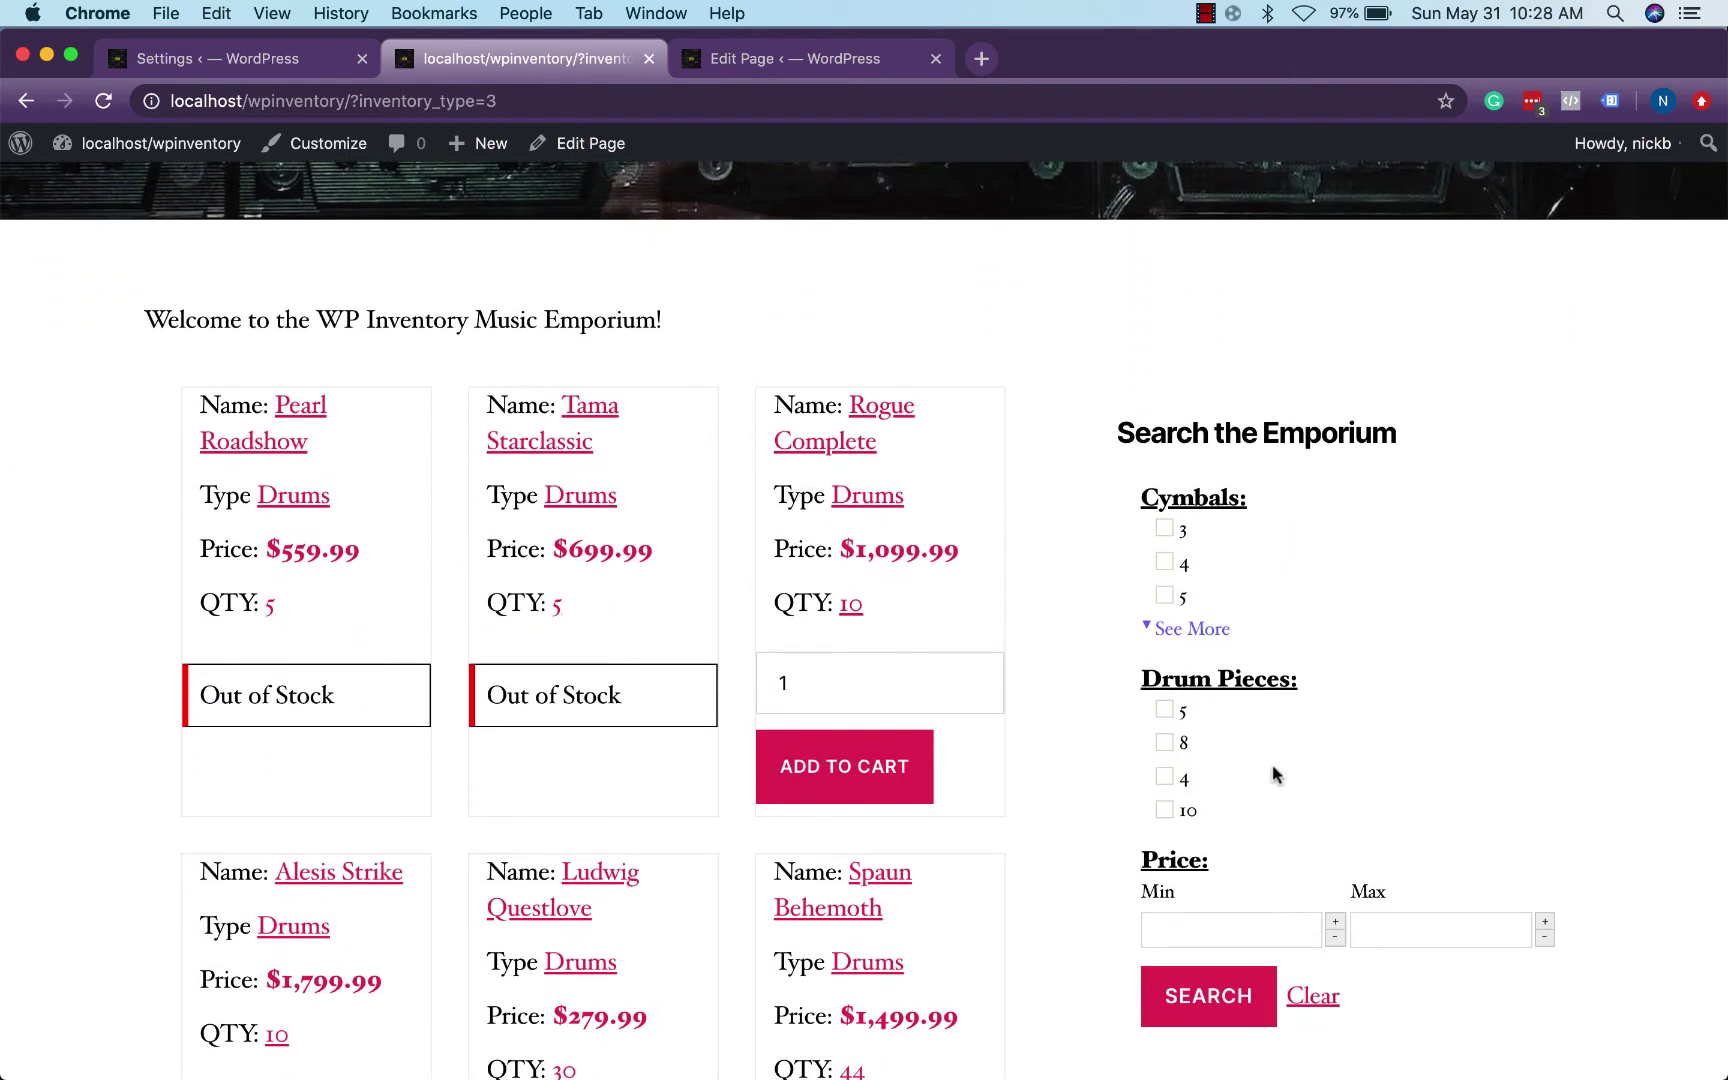
left_click(1222, 641)
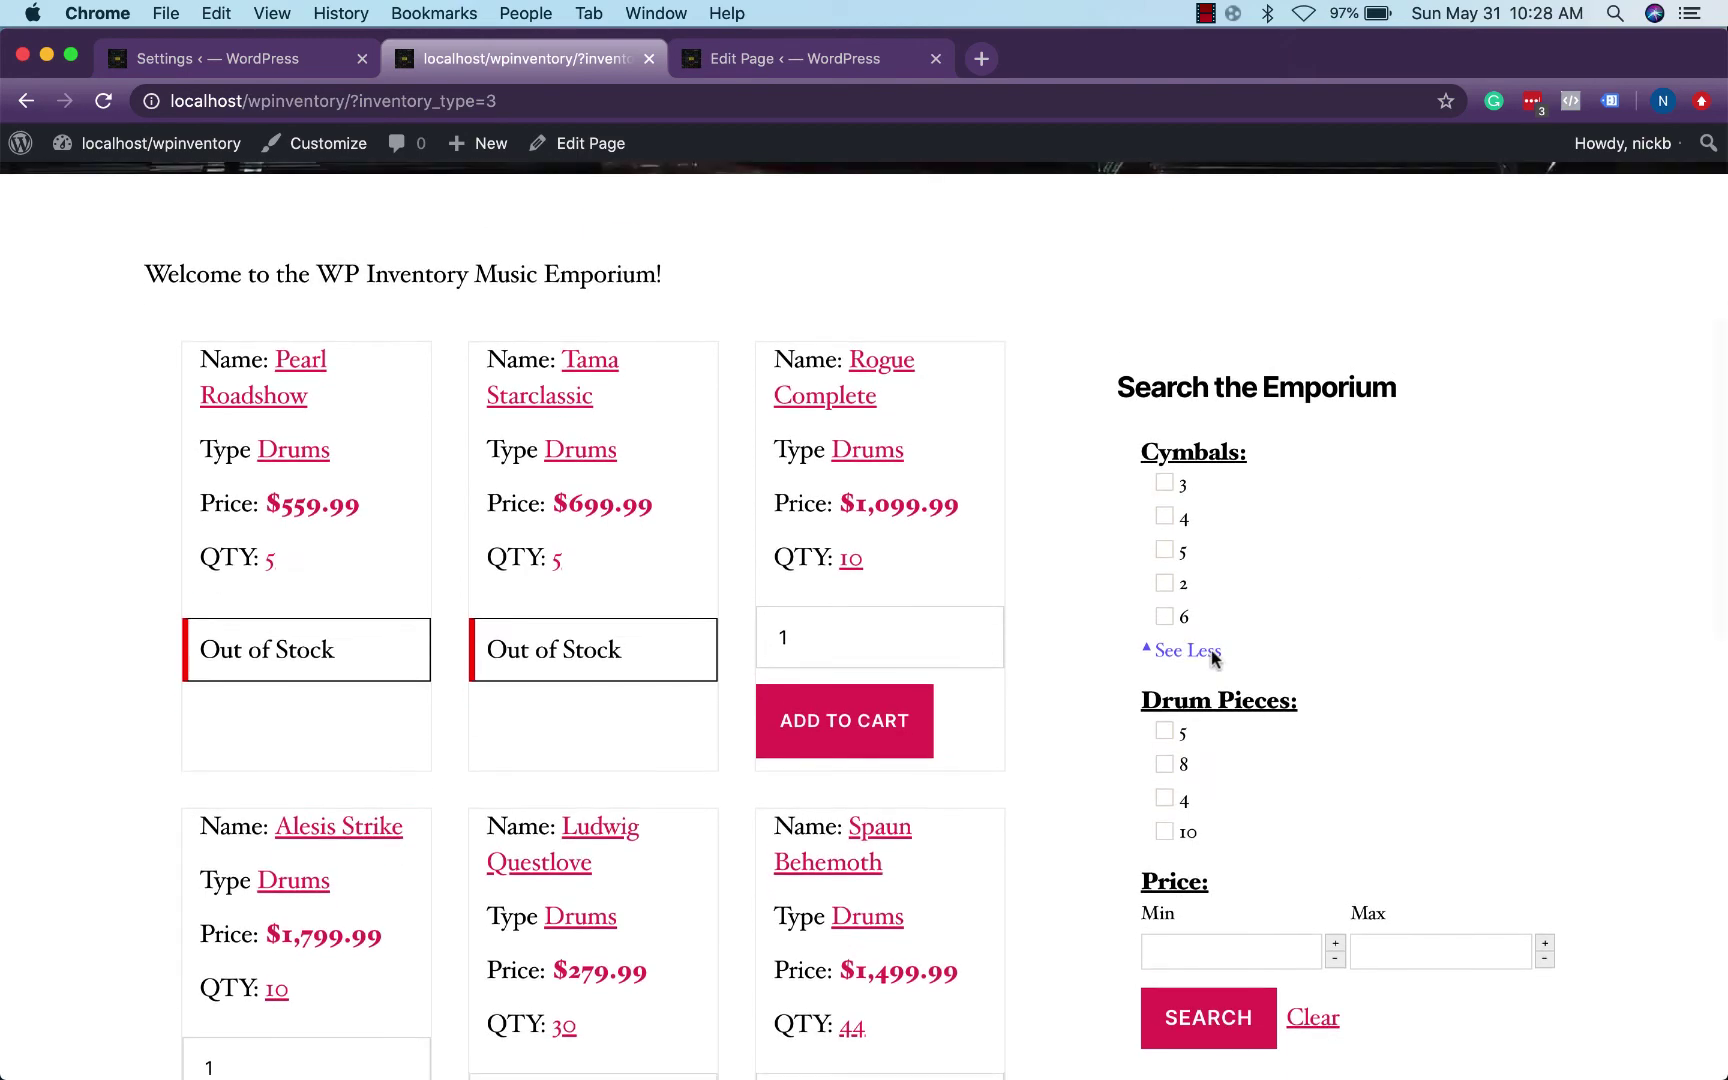
left_click(1195, 650)
Step: Bring up the Advanced Search setup for Guitars, showing Make, Price, Strings and Style filter fields
left_click(293, 68)
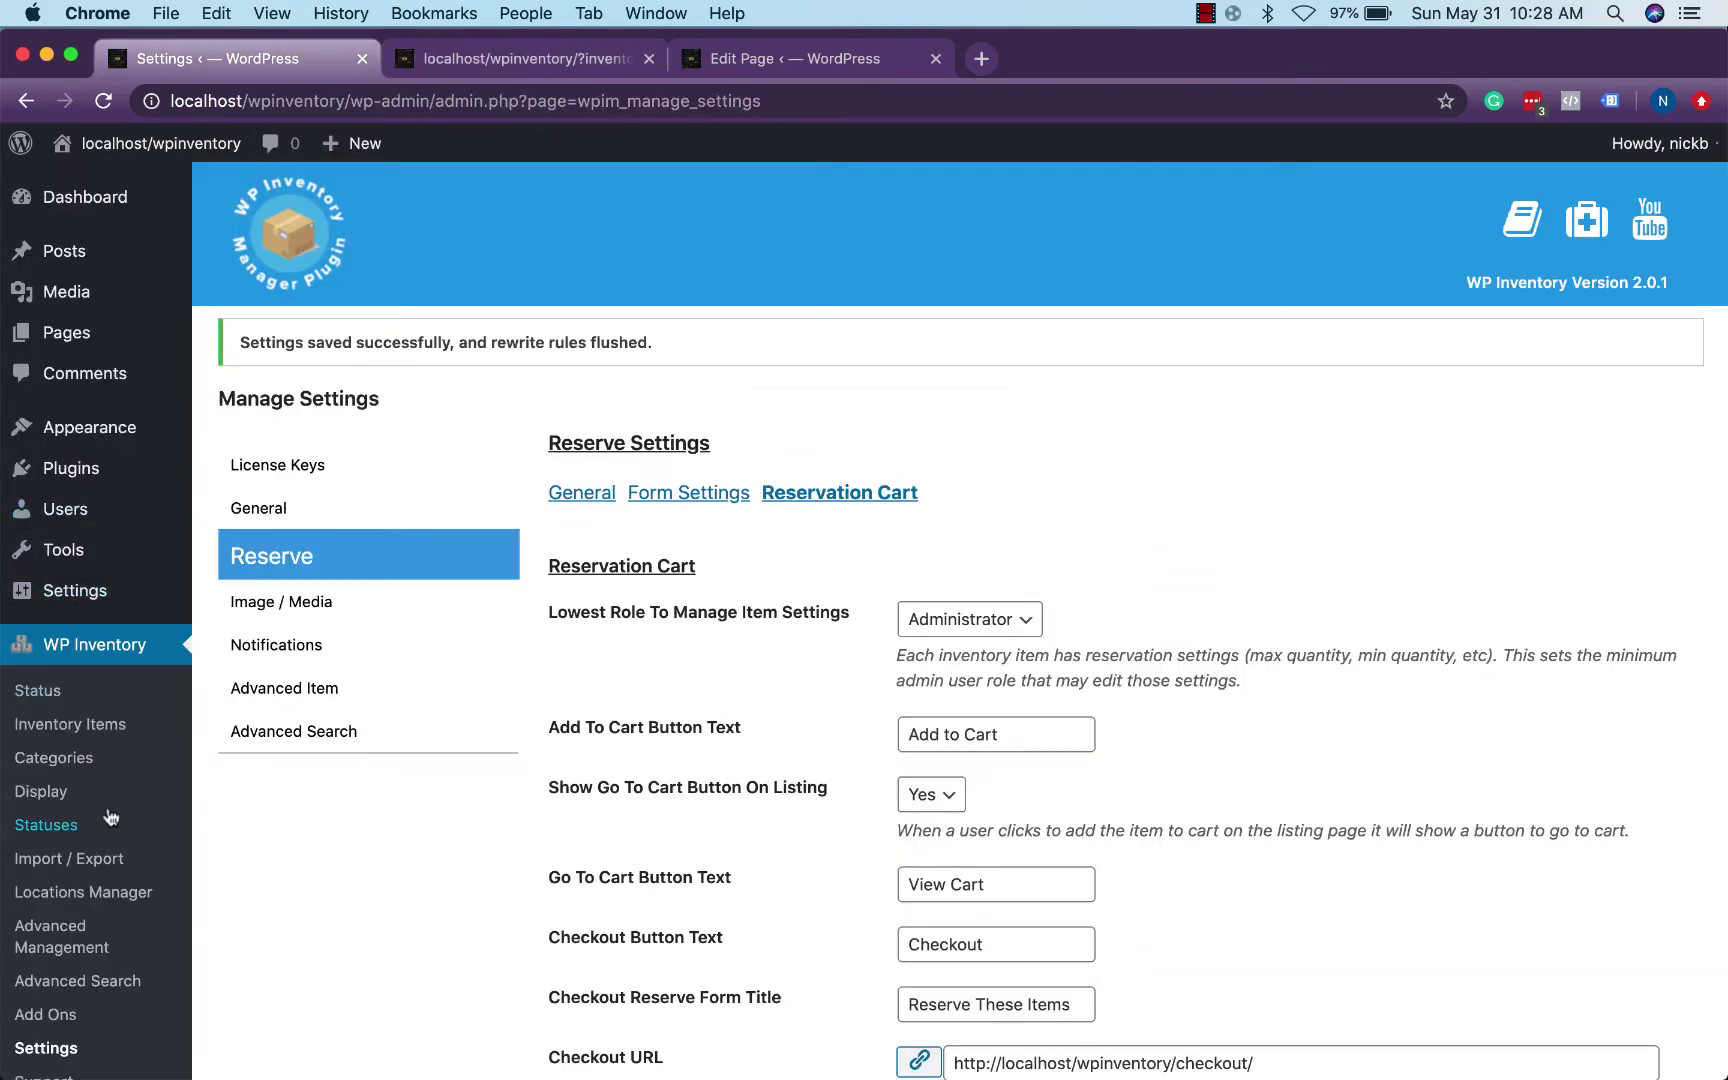
scroll(112, 840, "down", 1)
left_click(107, 918)
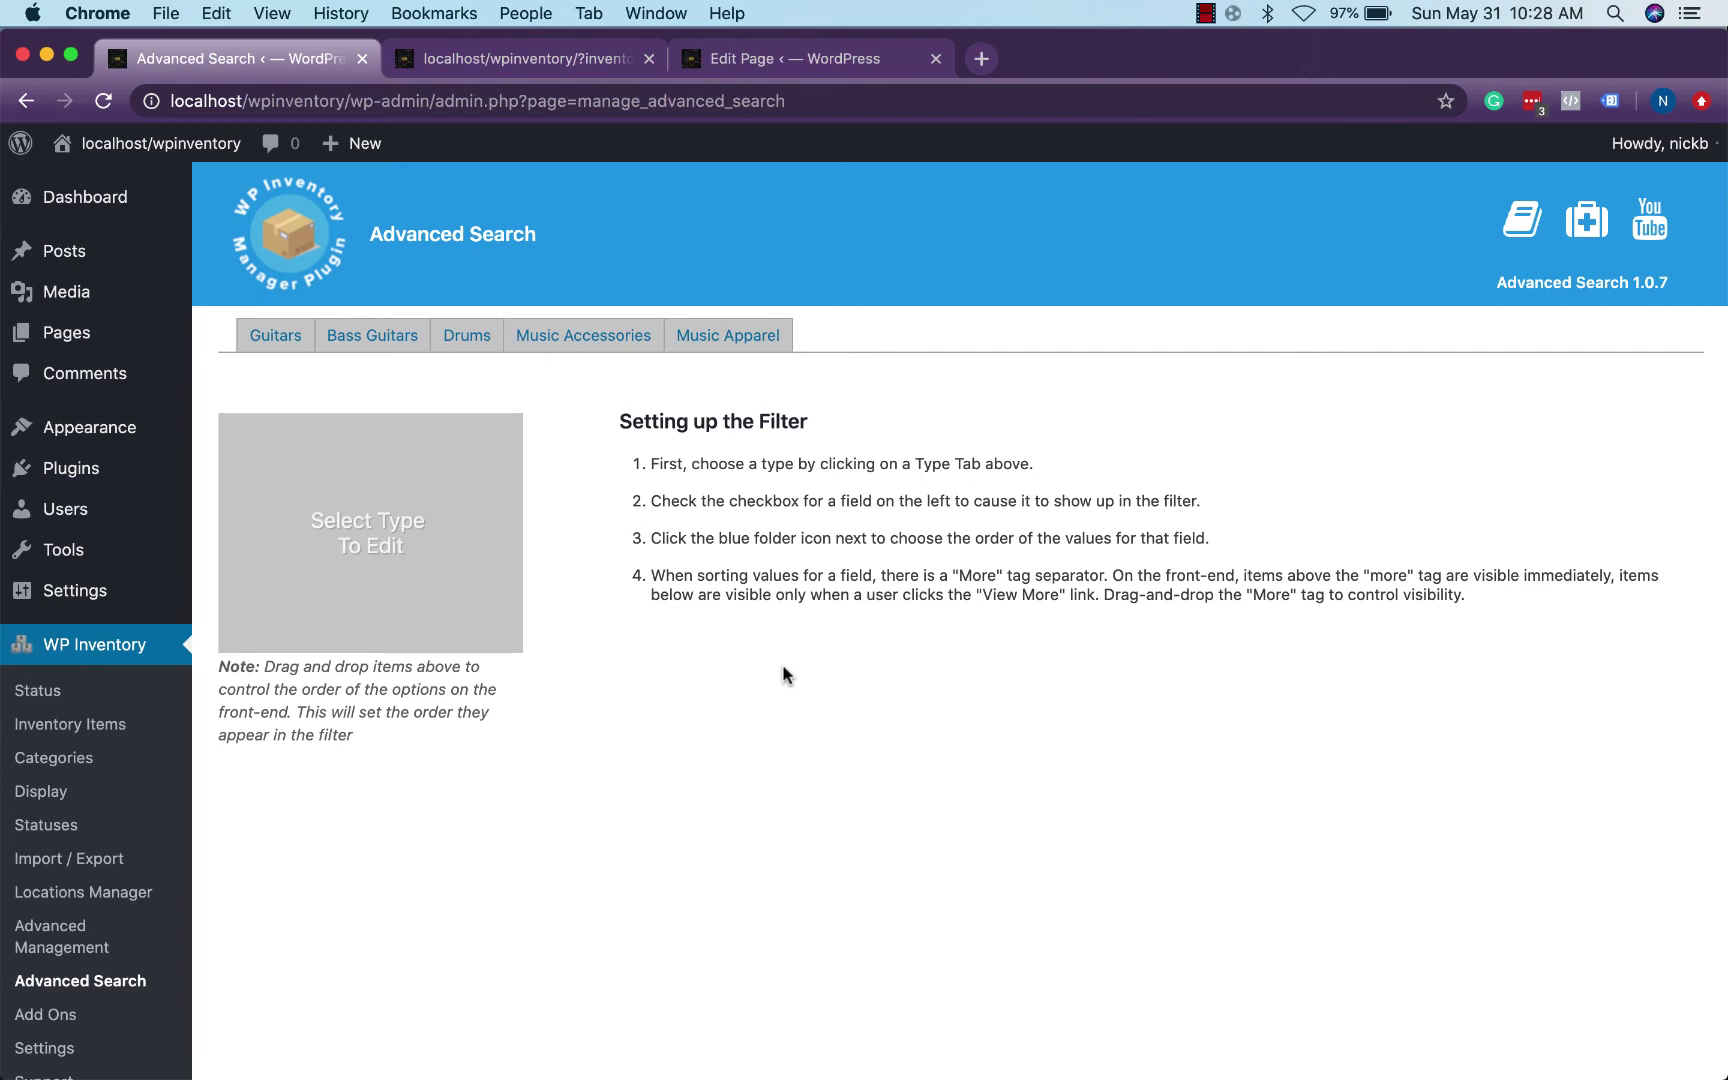
left_click(285, 336)
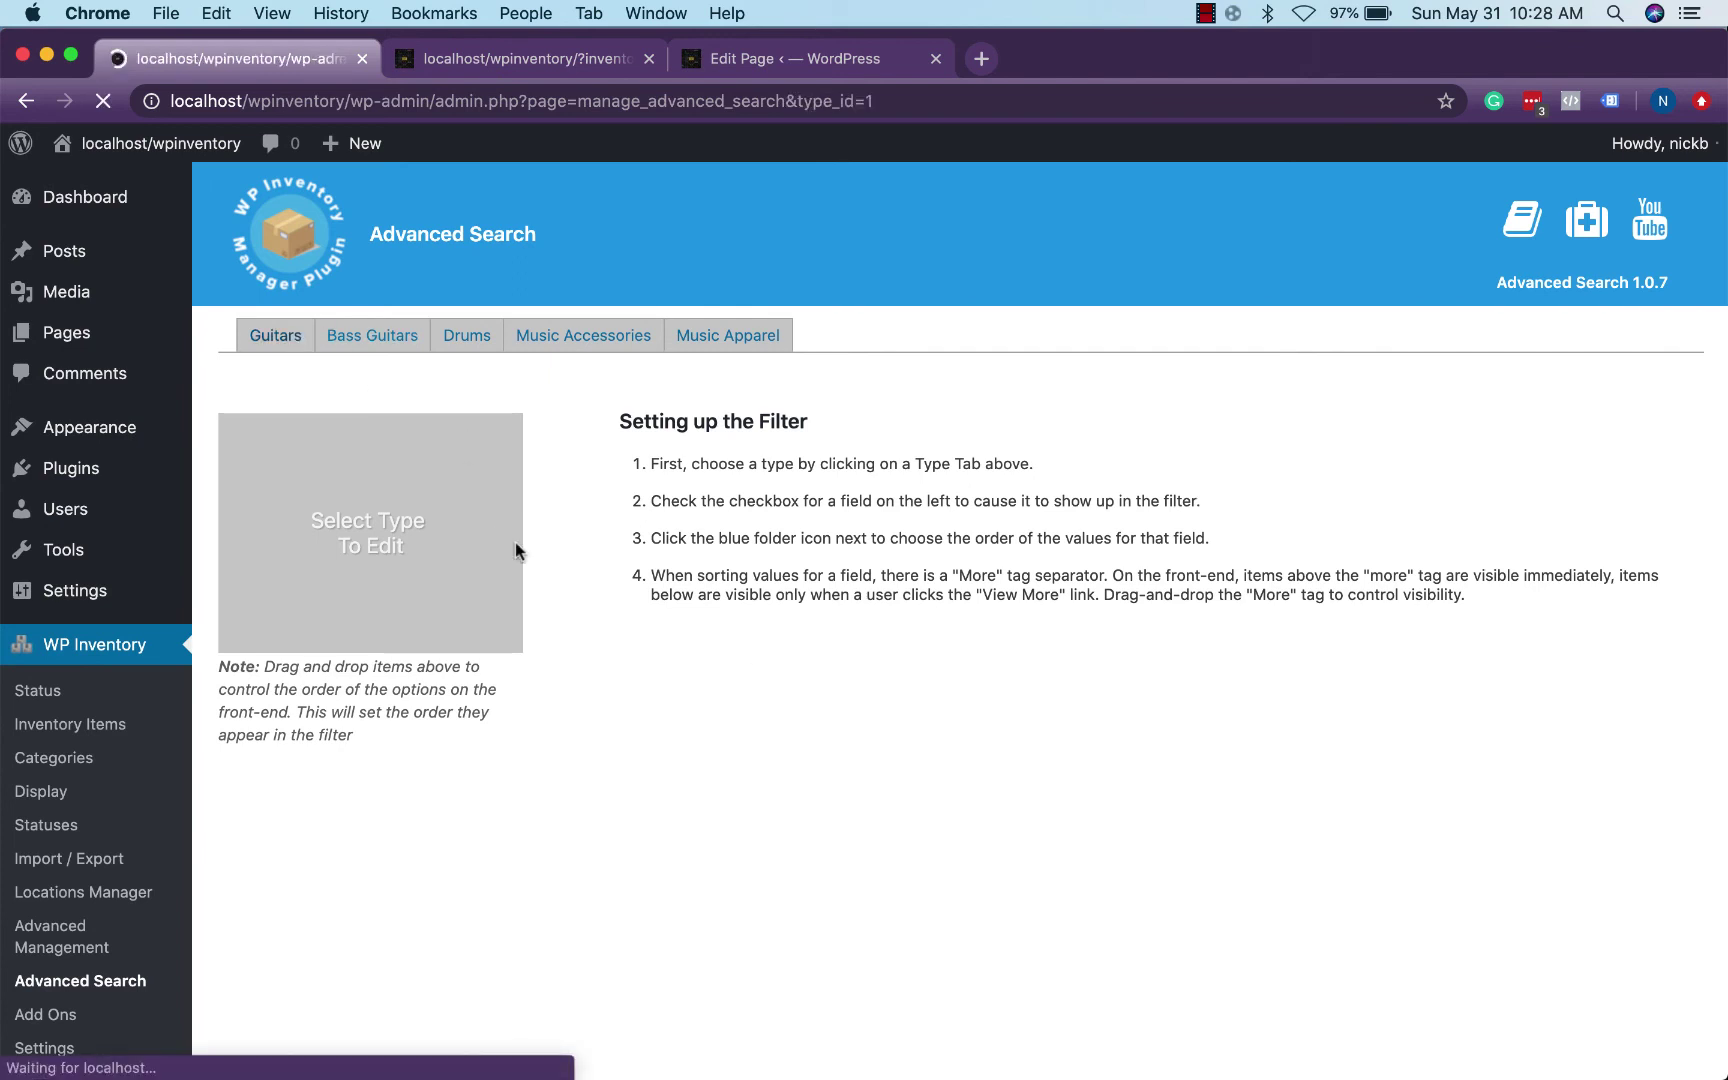
scroll(590, 540, "down", 1)
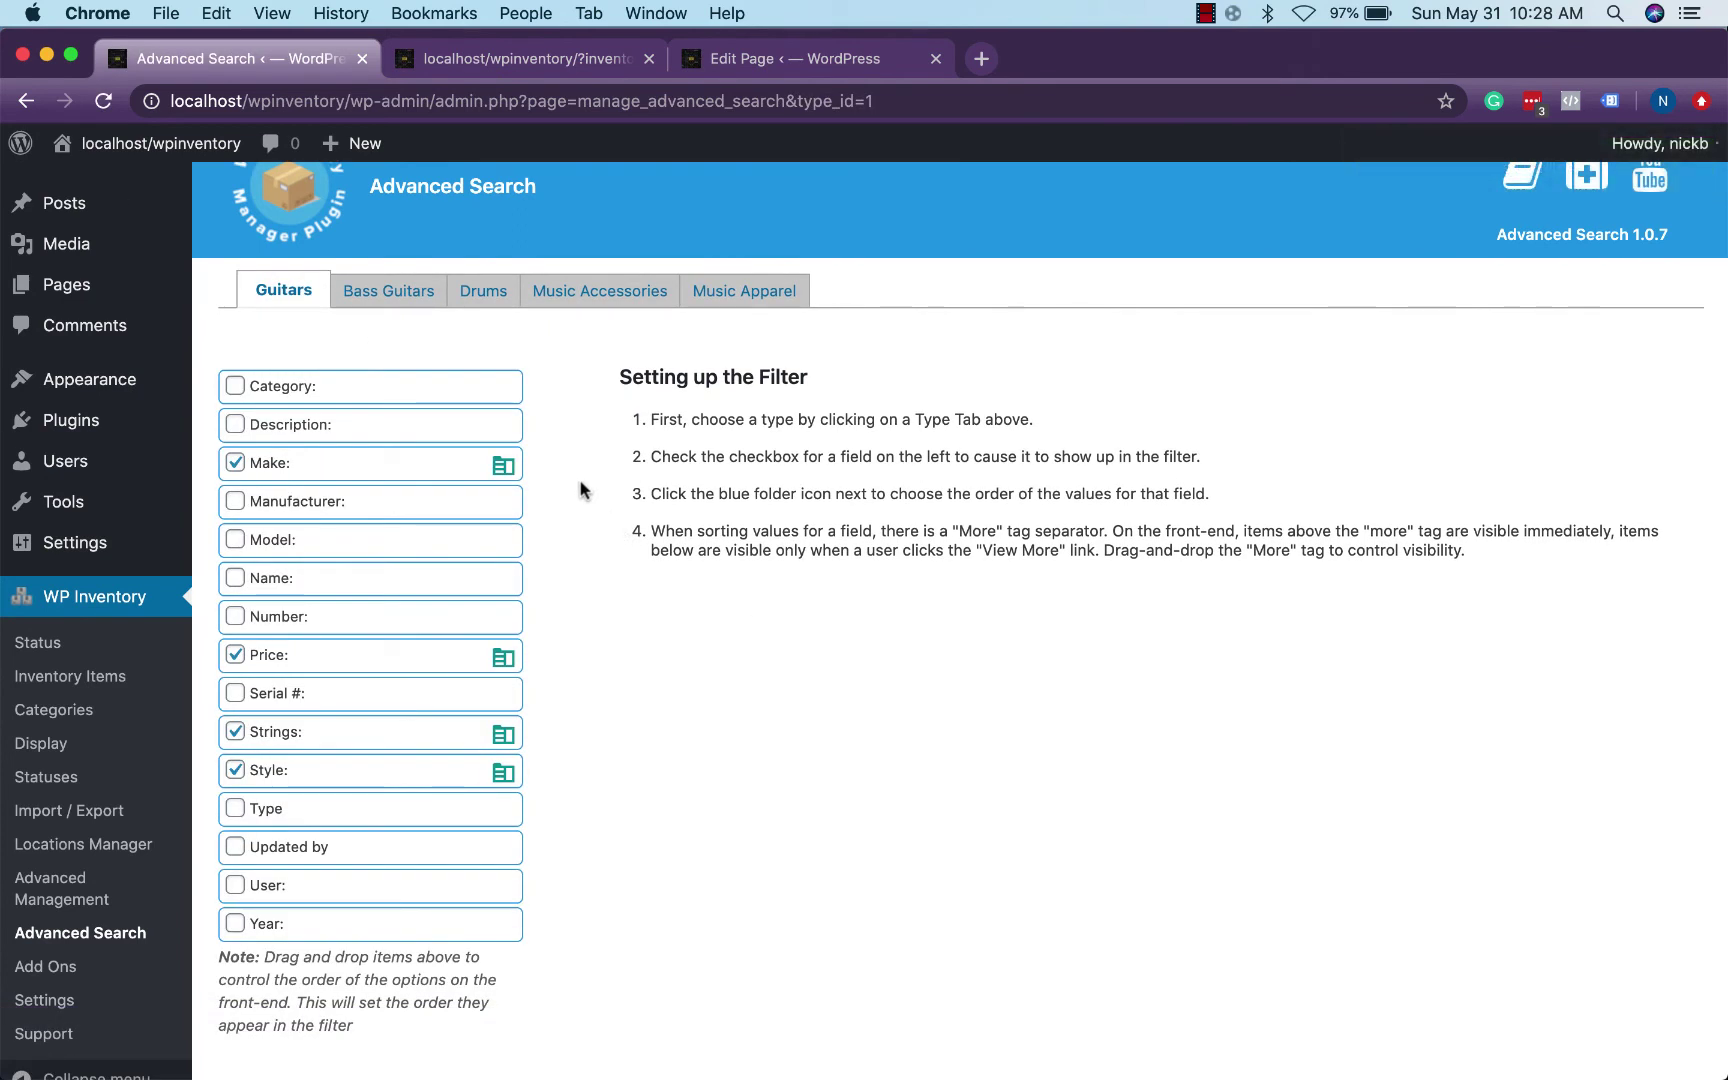
Step: Go to the Widgets admin page under Appearance and look over its widget areas
mouse_move(140, 378)
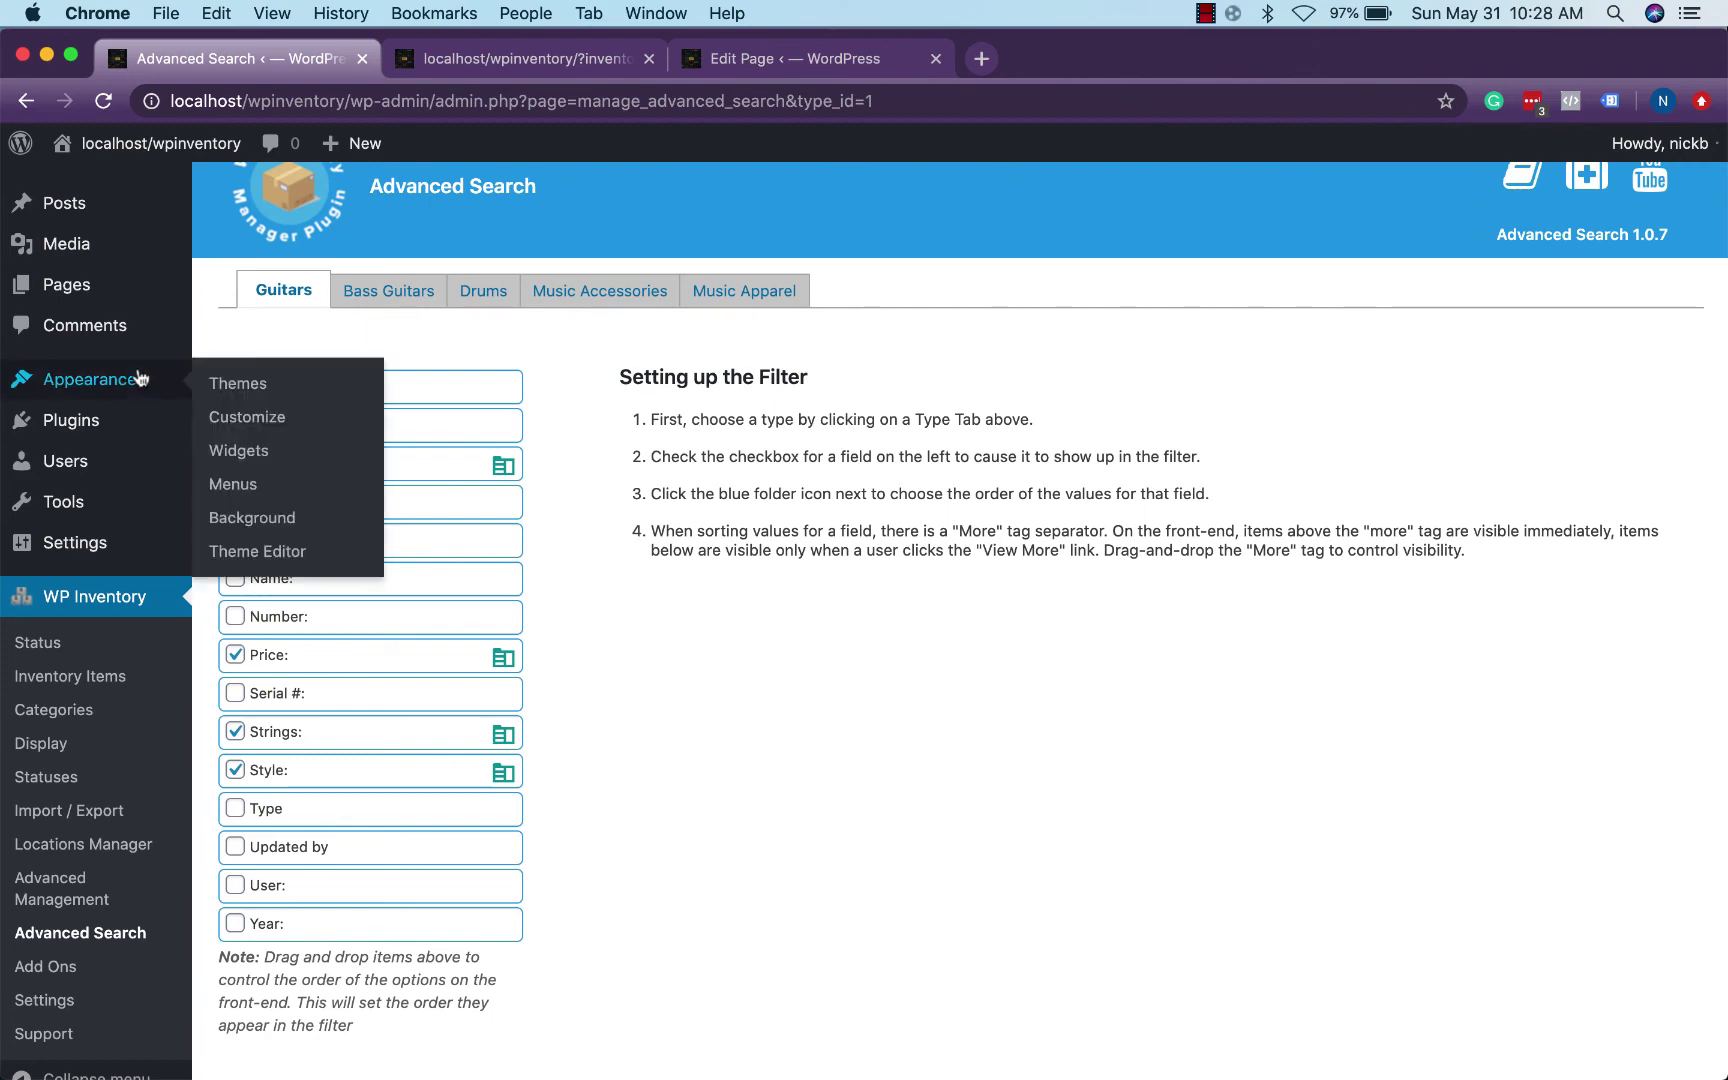
left_click(240, 452)
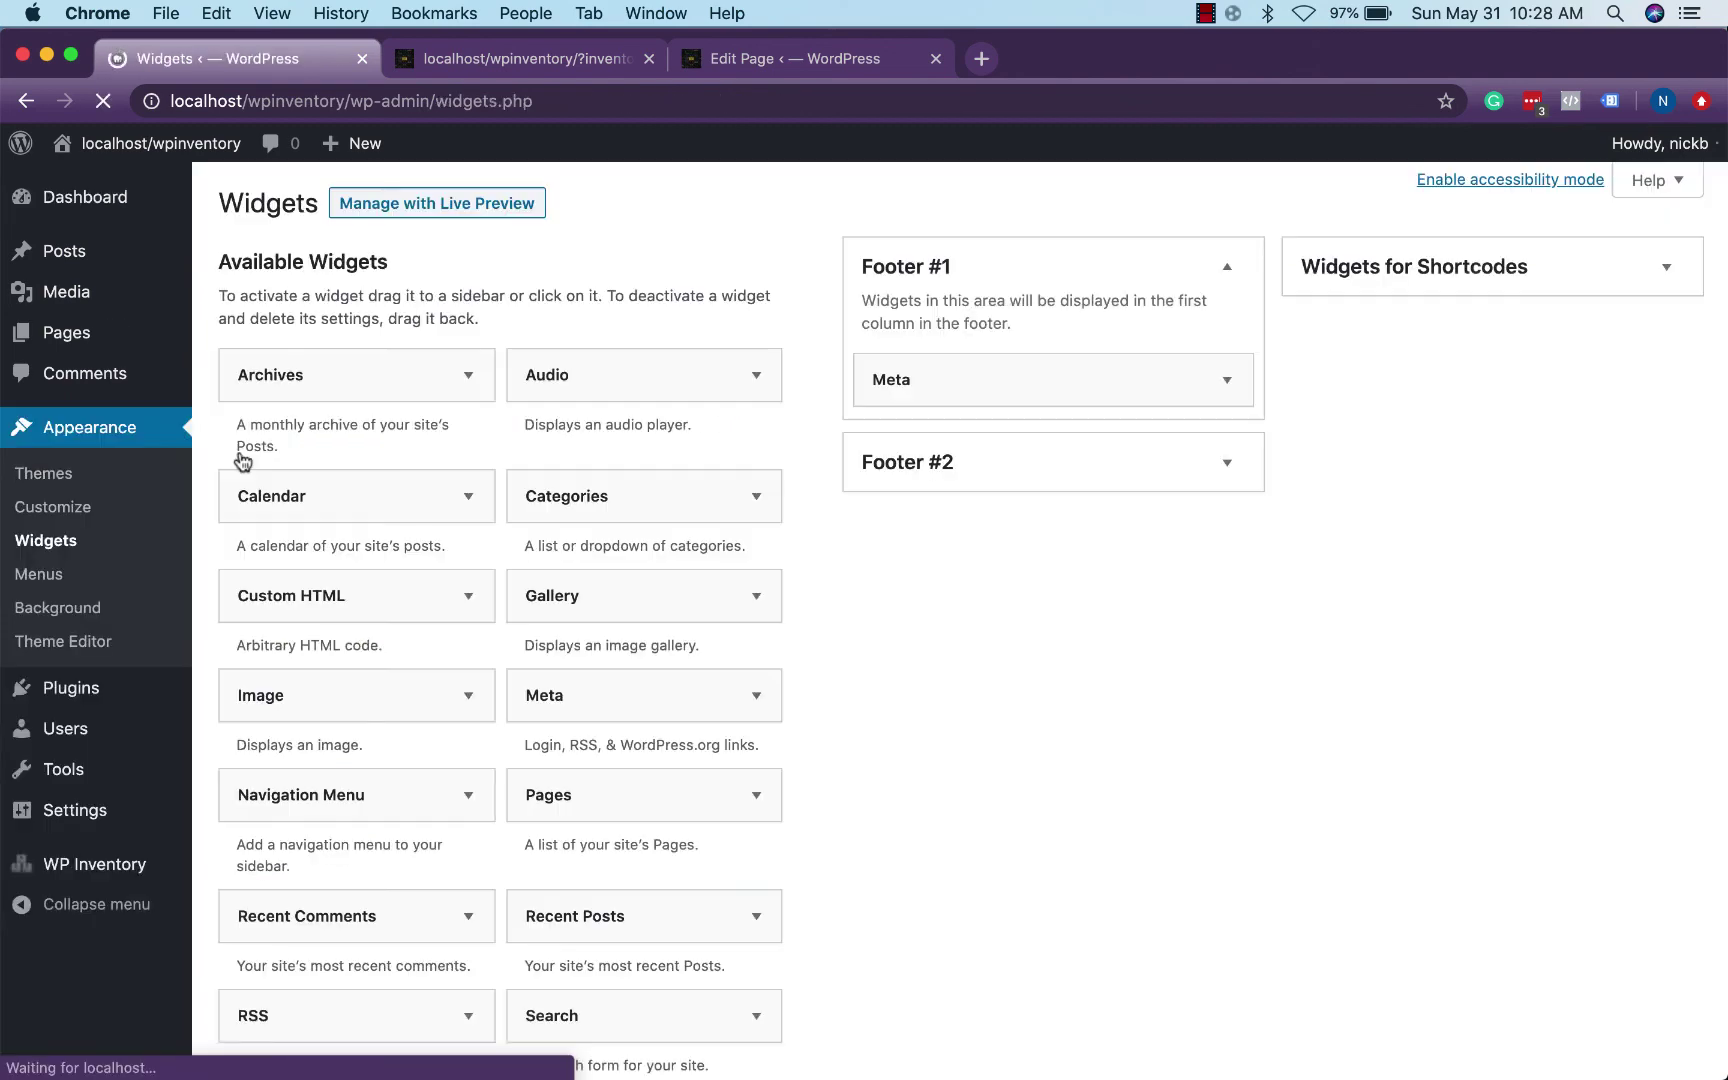
scroll(771, 602, "down", 6)
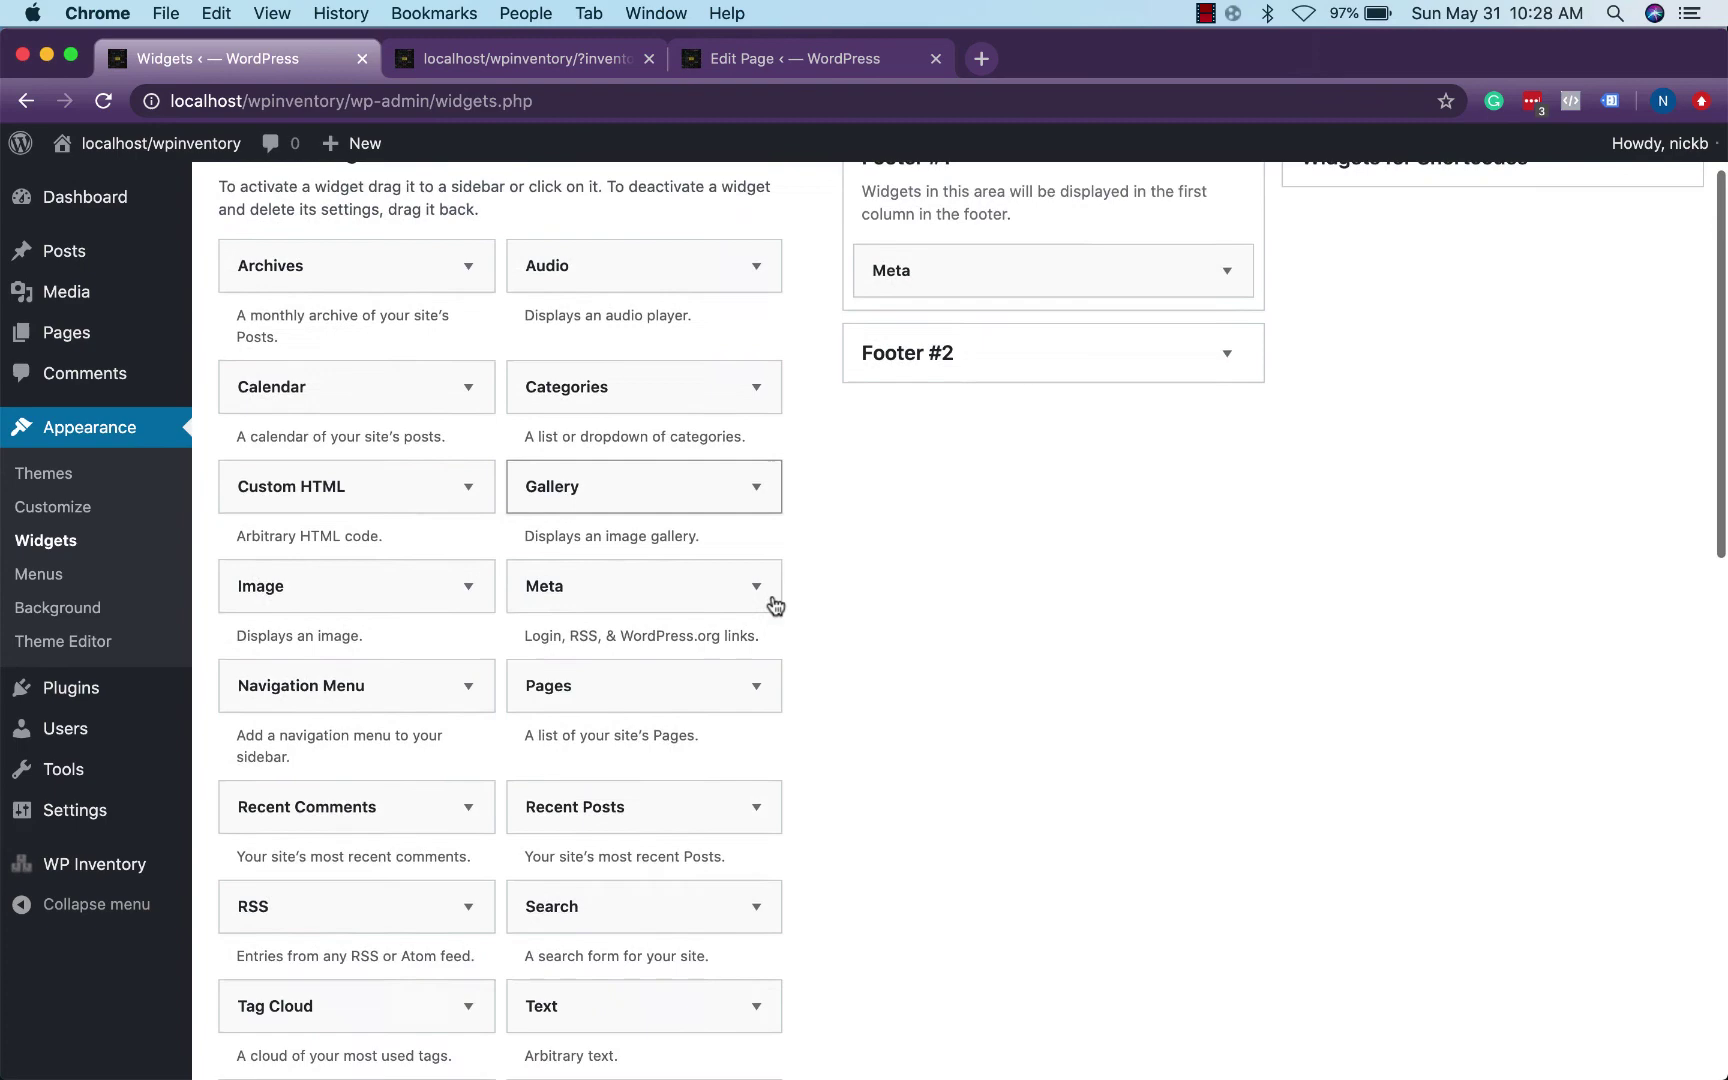
scroll(773, 604, "down", 4)
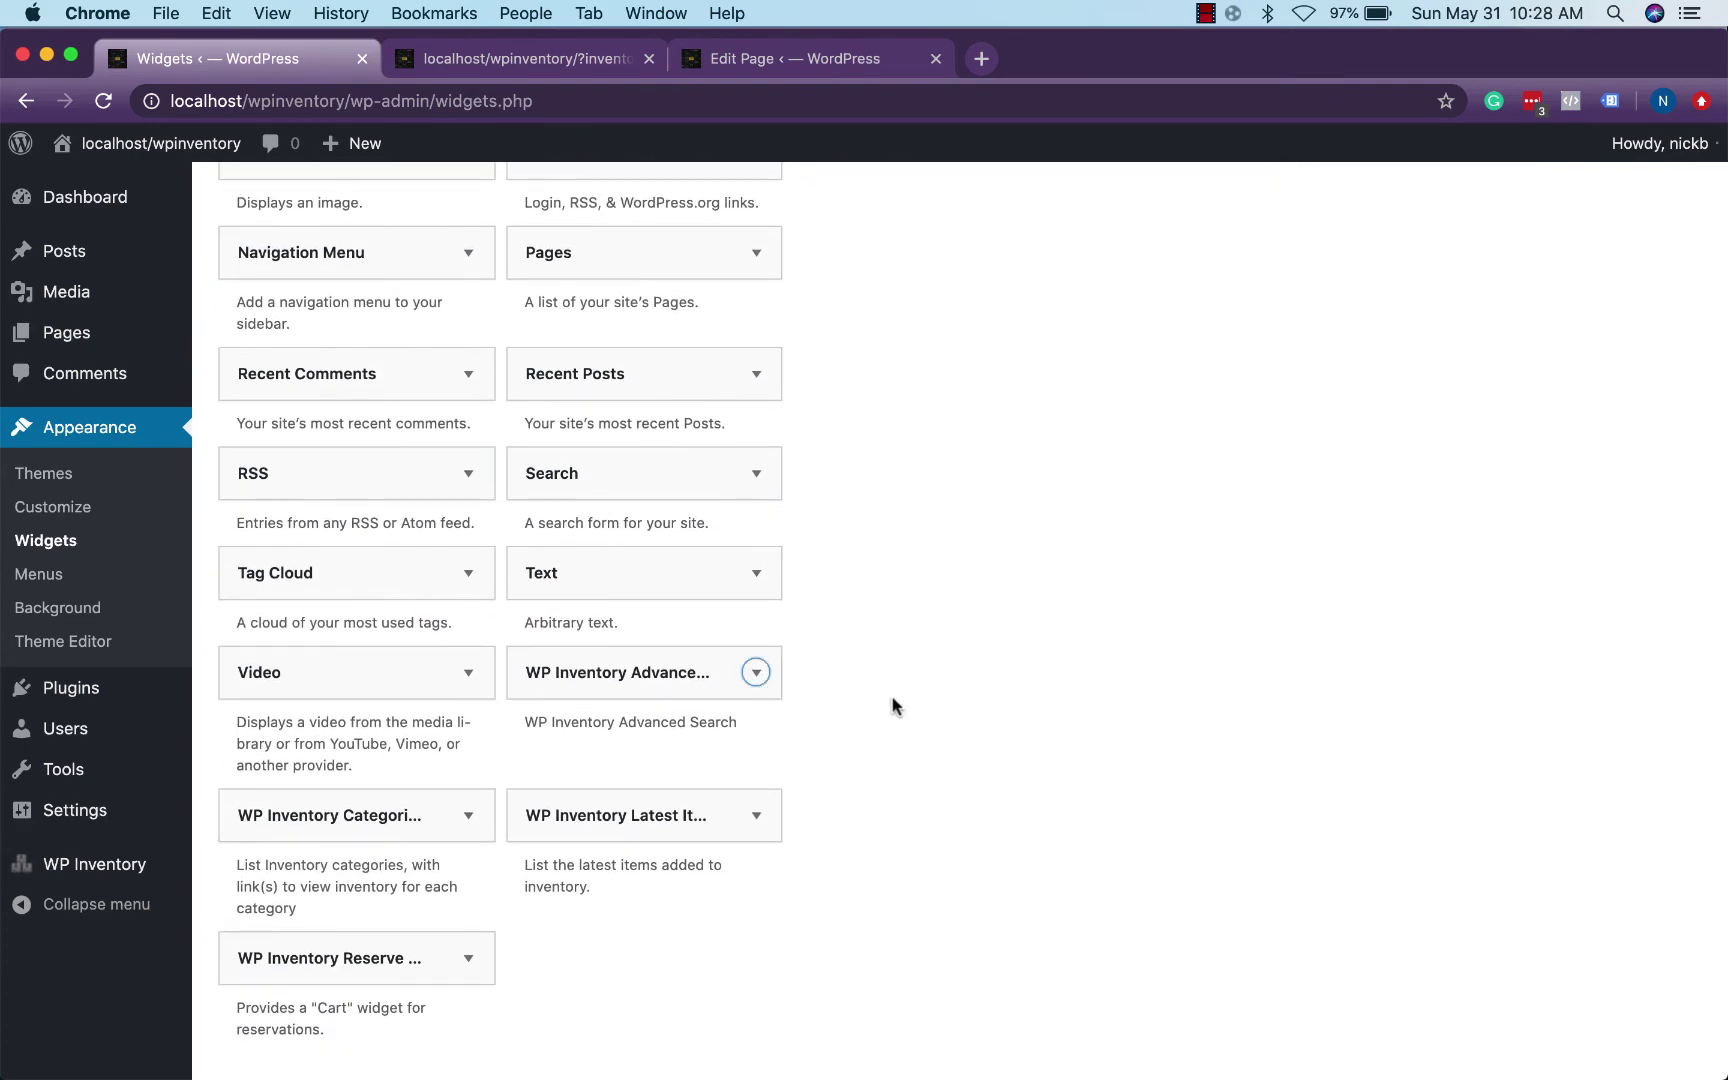
scroll(891, 706, "up", 10)
Step: Expand Widgets for Shortcodes to review the 'Search the Emporium' Advanced Search widget settings
left_click(1666, 266)
left_click(1686, 421)
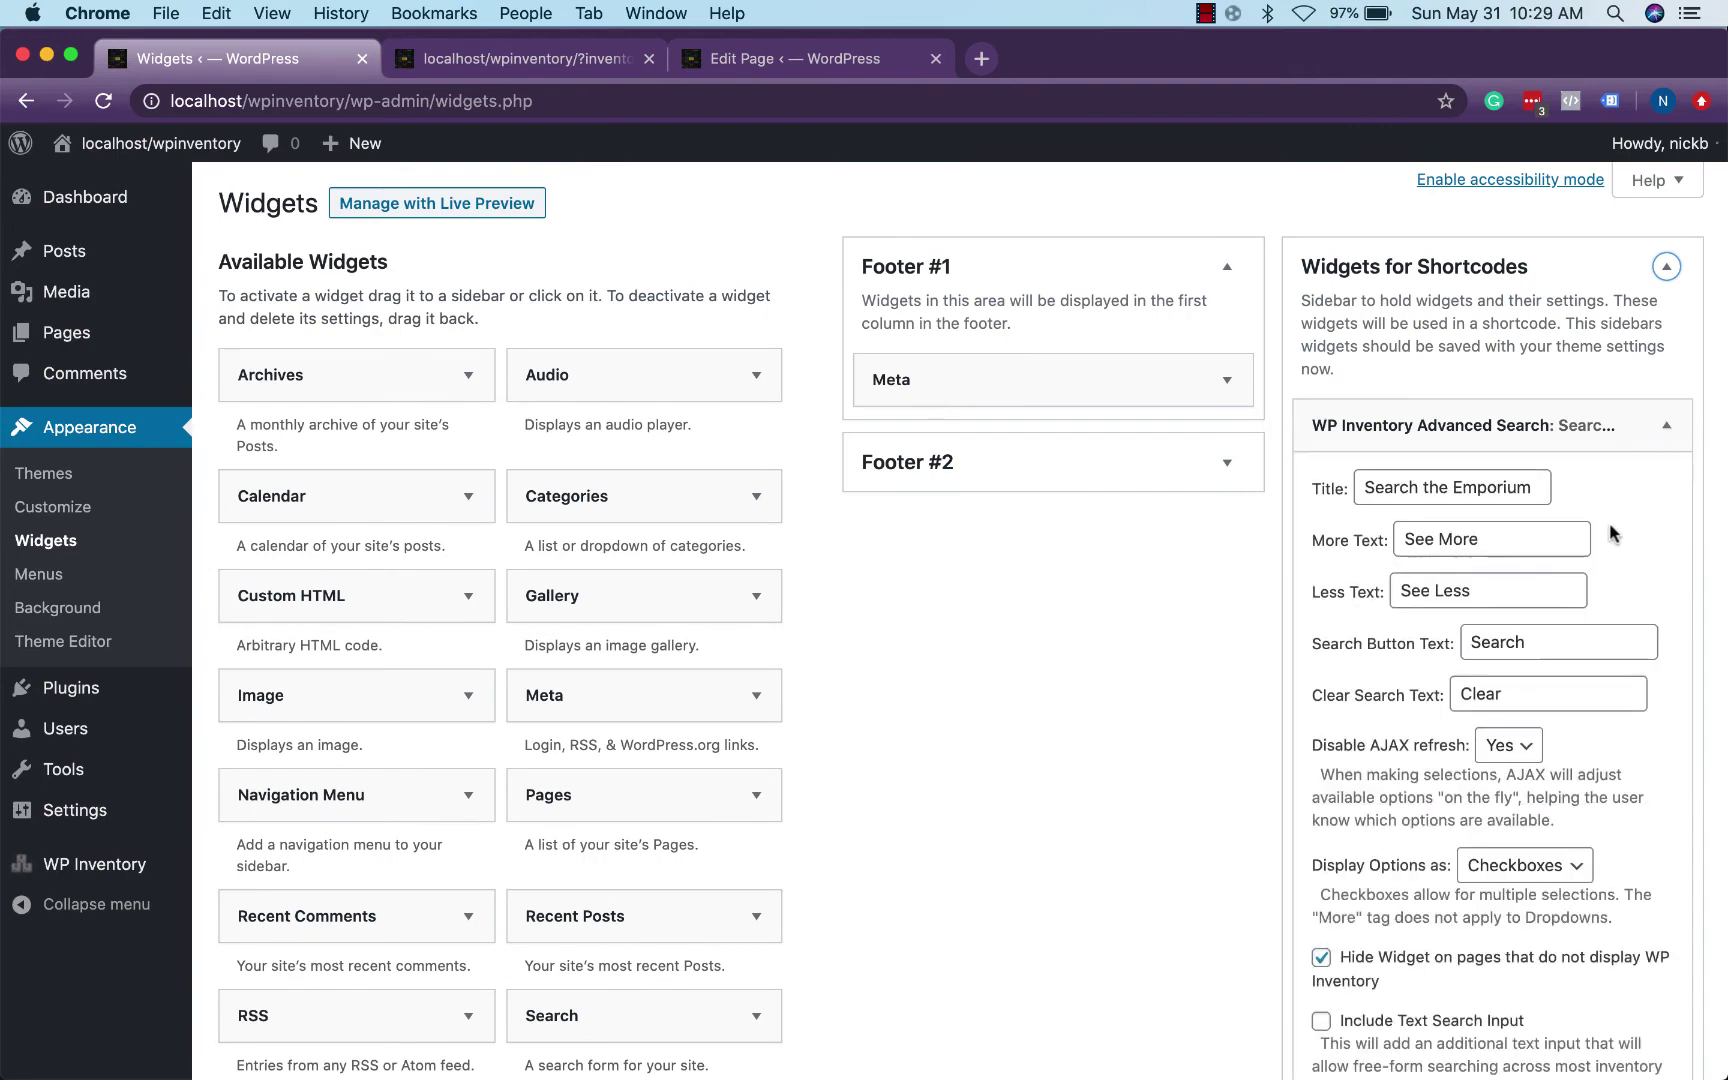
scroll(1612, 533, "down", 5)
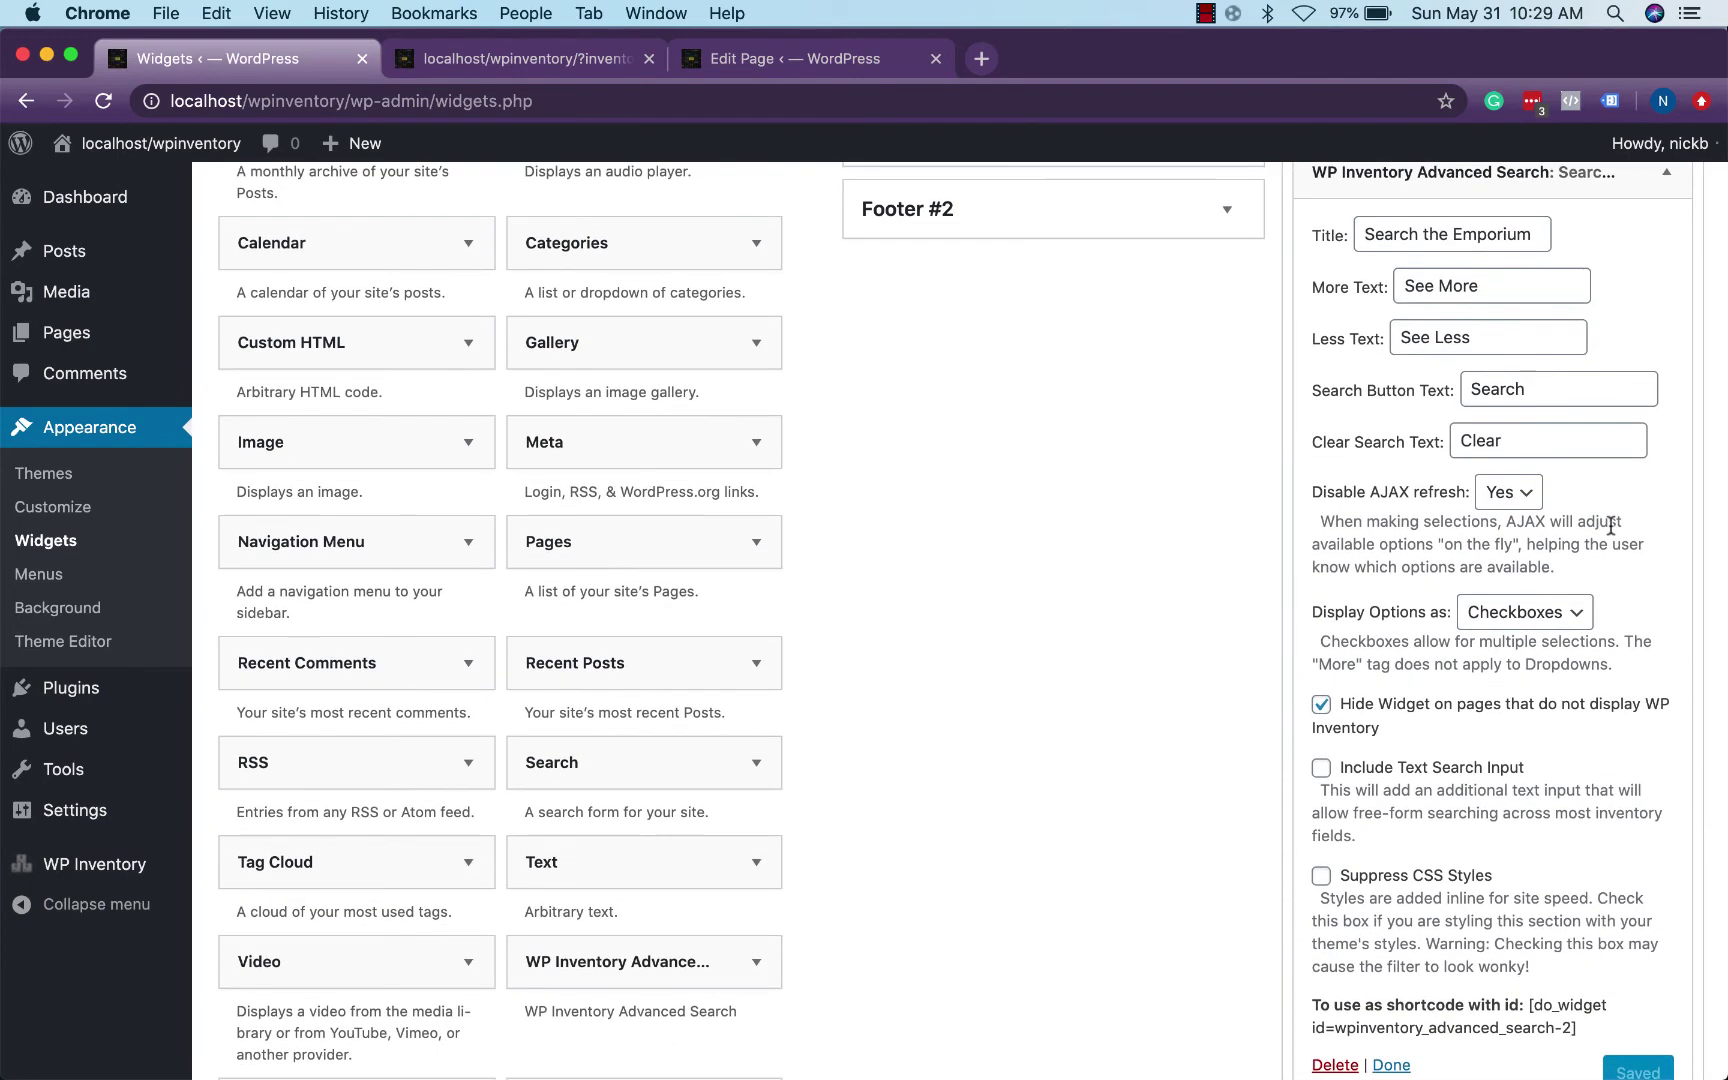
scroll(1612, 530, "down", 2)
scroll(1610, 525, "up", 6)
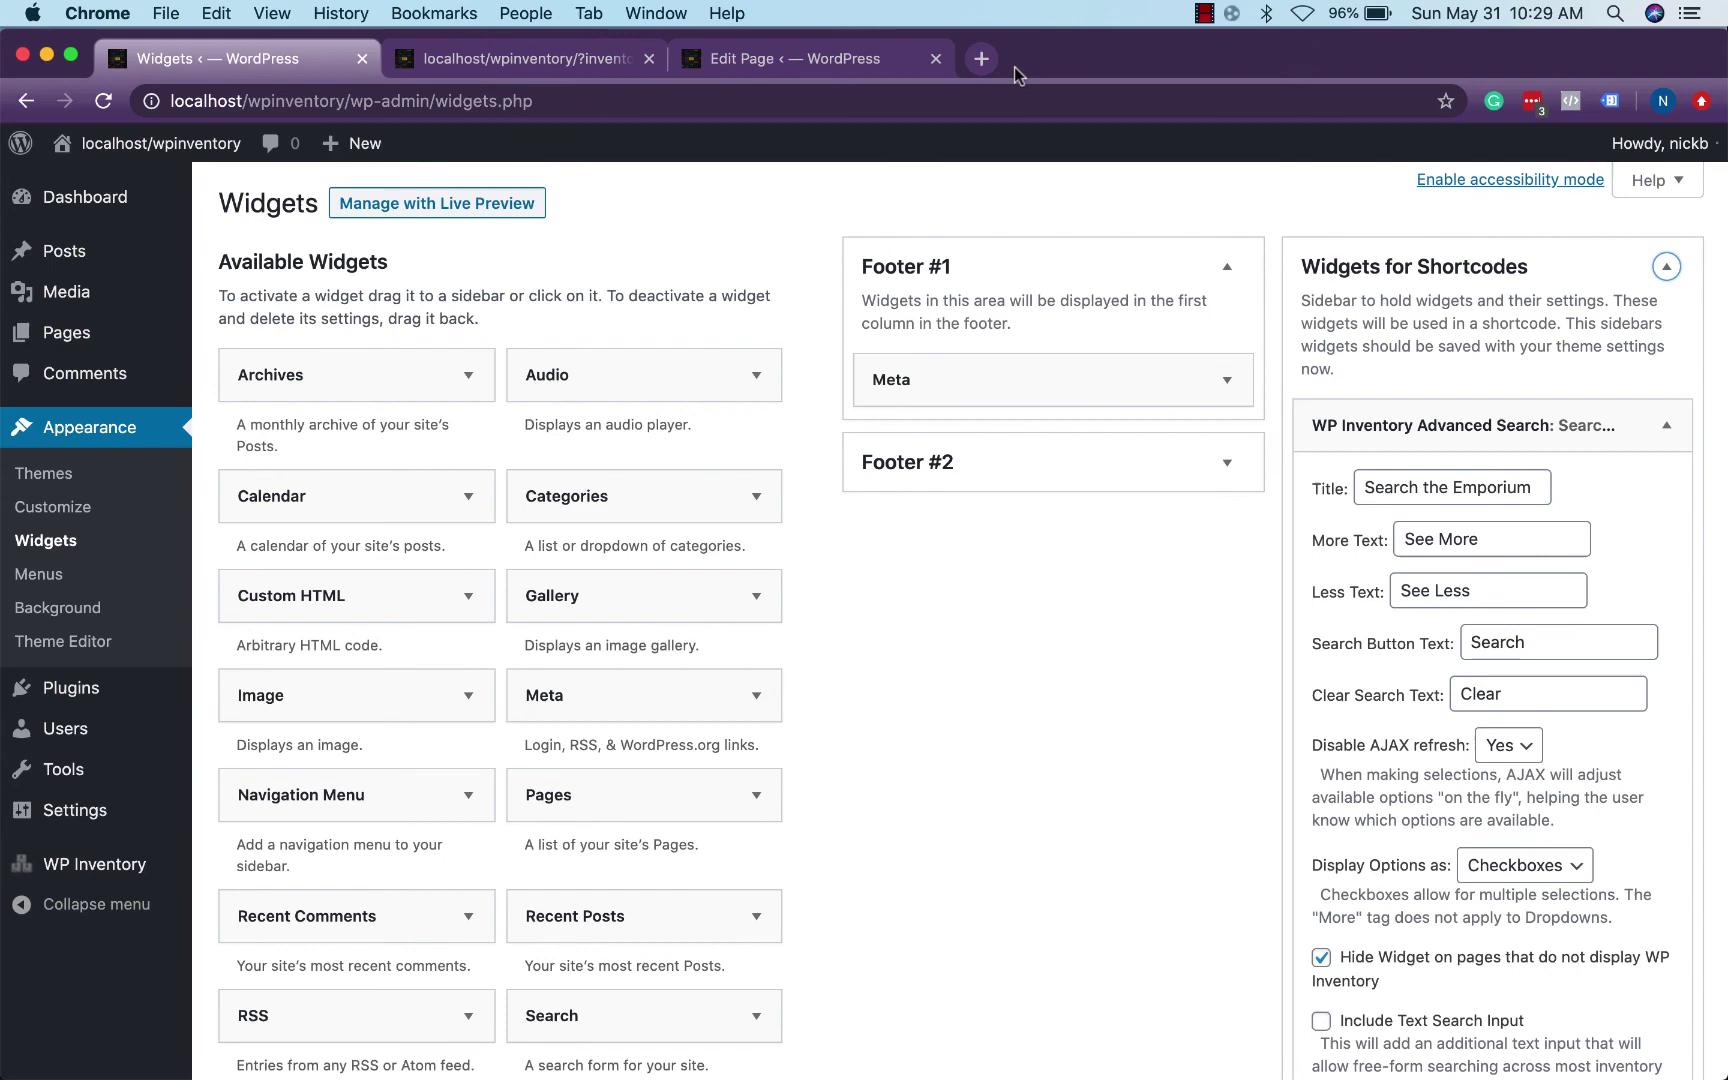
Step: Check the homepage's [wpinventory_cart] shortcode block, then return to the Widgets page
left_click(873, 61)
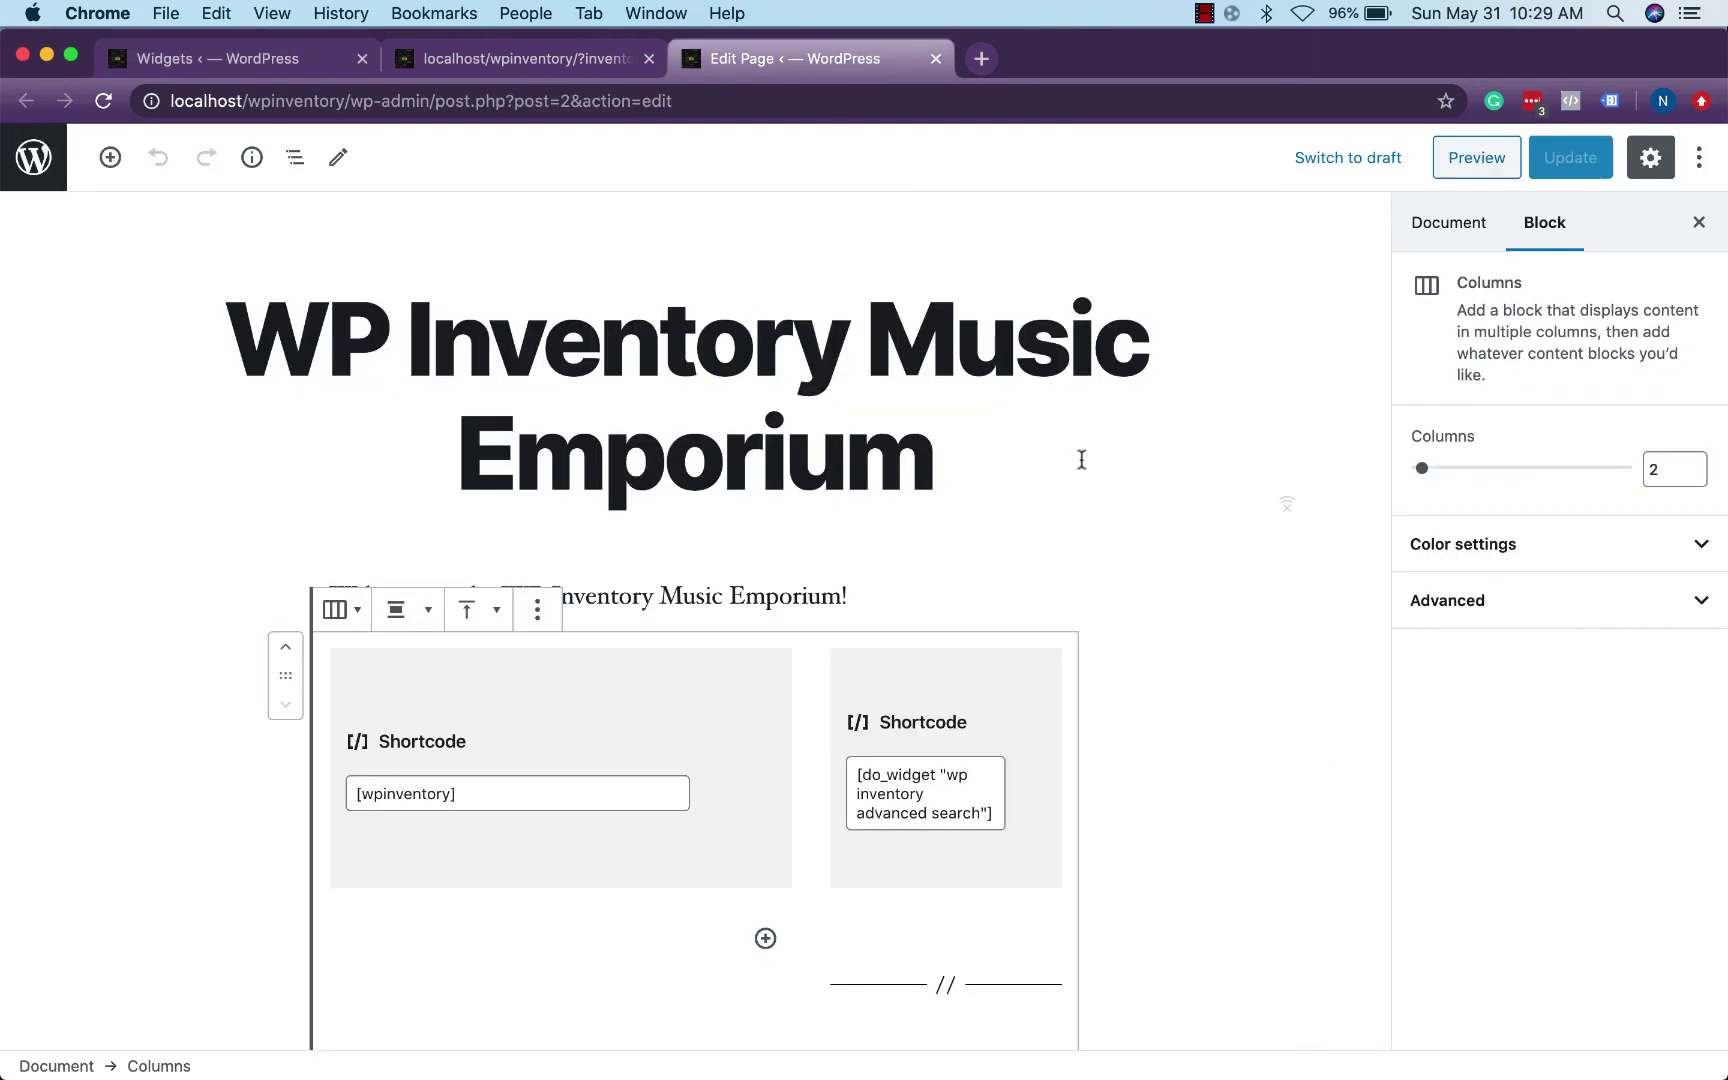
scroll(1082, 461, "down", 3)
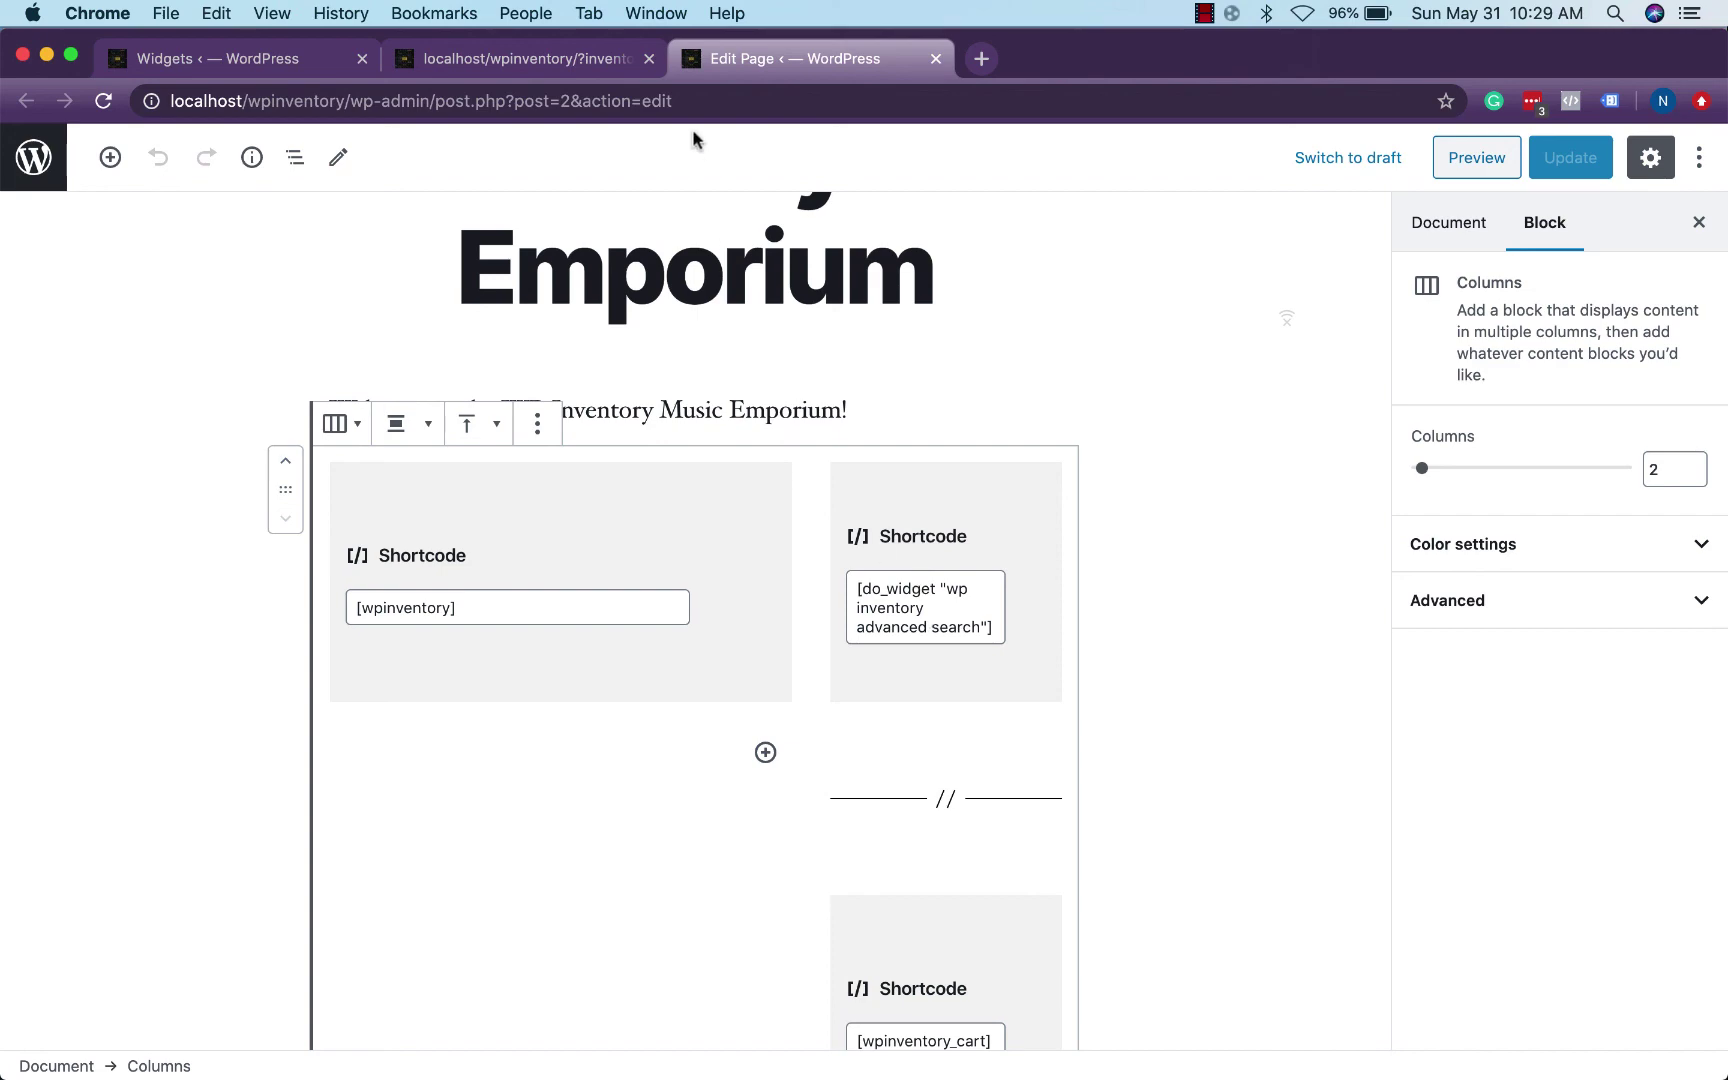
left_click(255, 60)
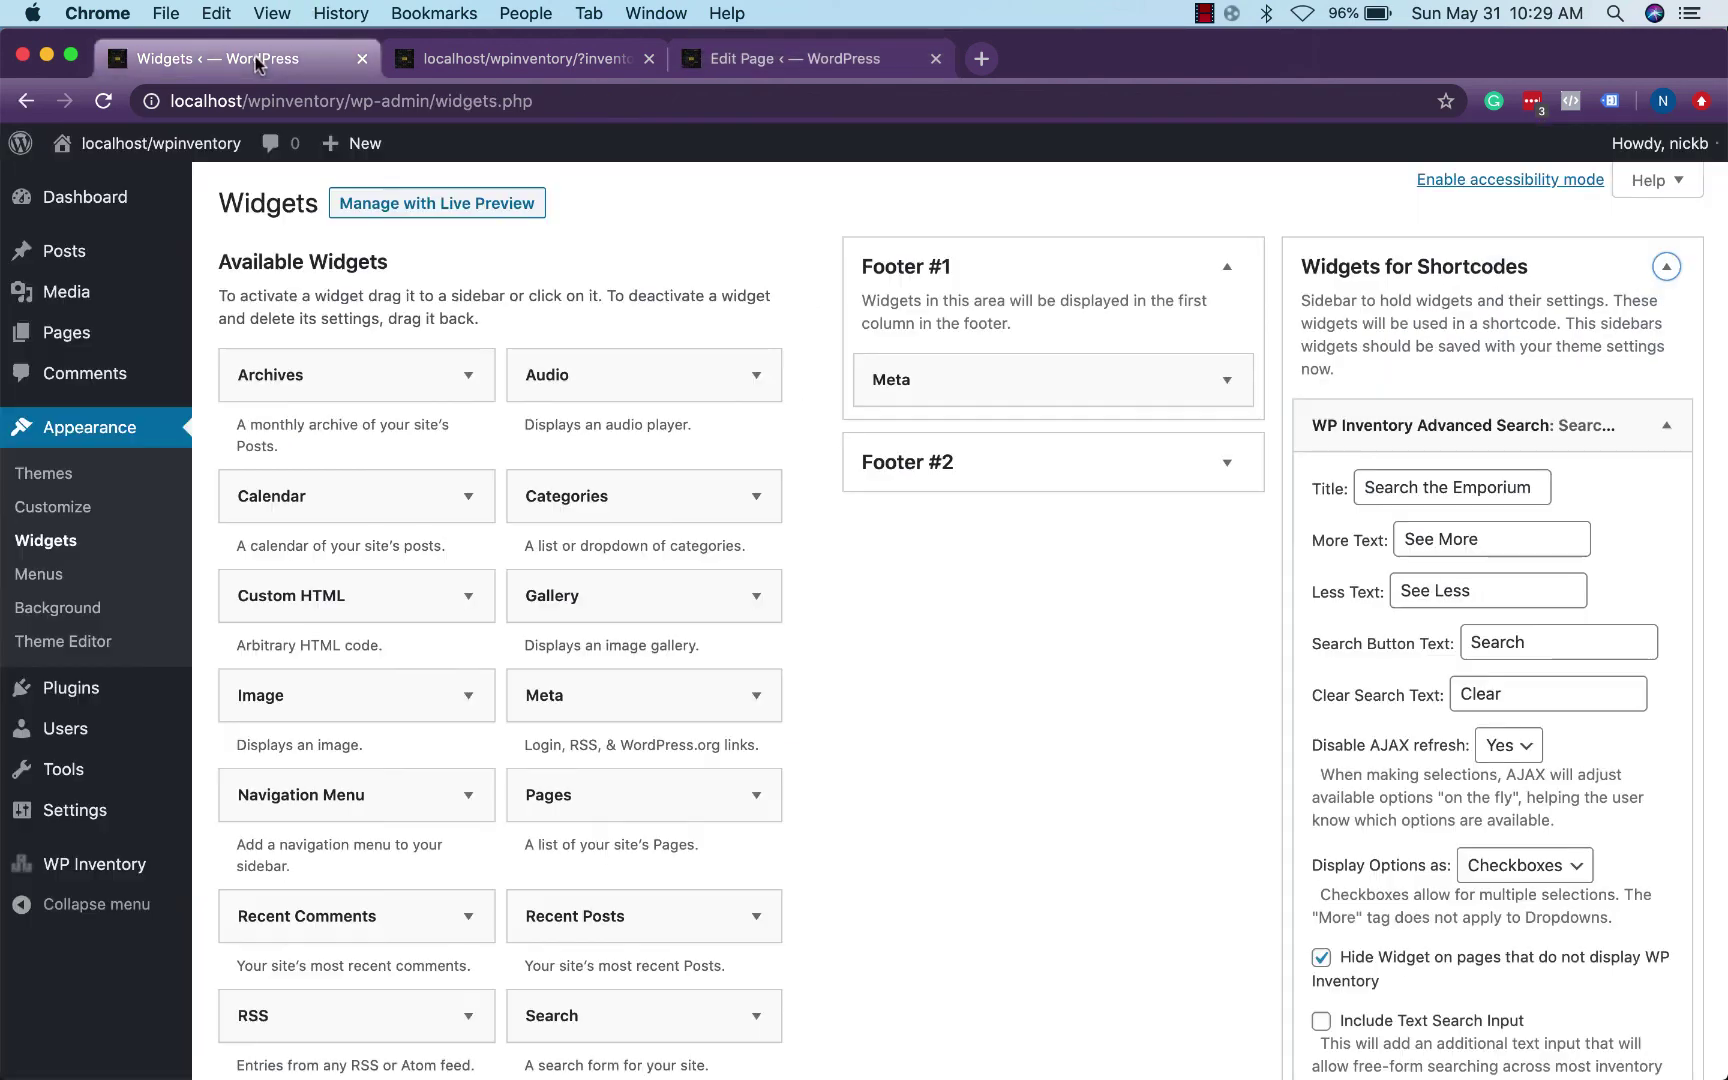
Step: Go to the Plugins admin page from the sidebar
left_click(124, 690)
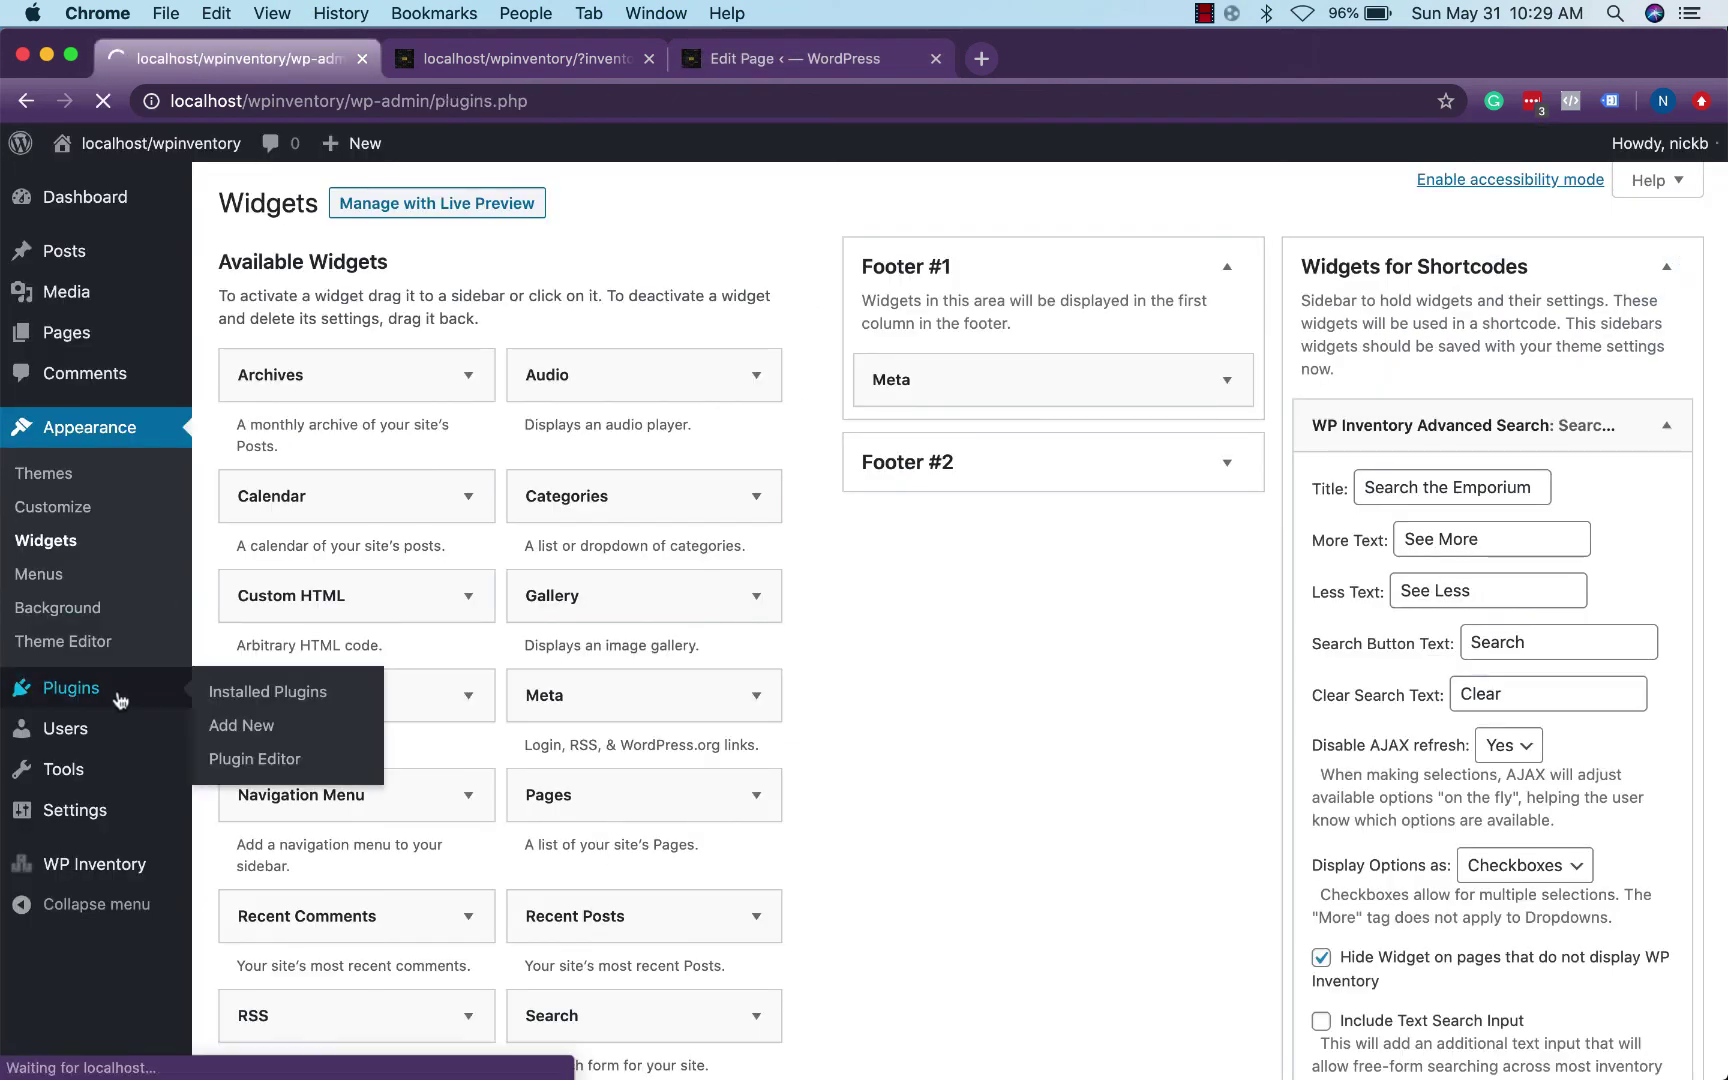